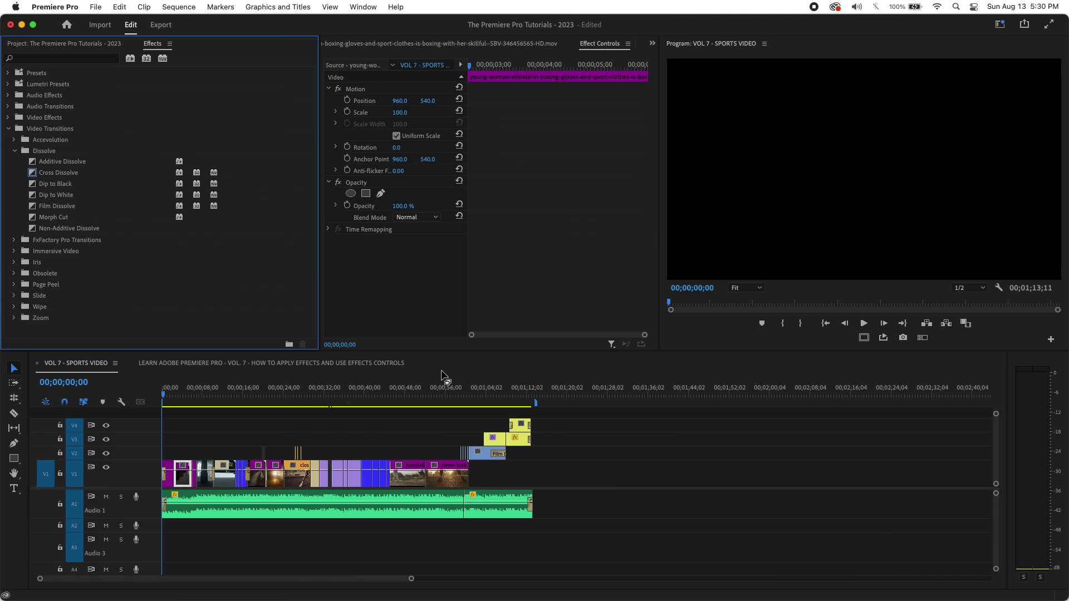
- Play the VOL 7 - SPORTS VIDEO sequence through to its closing Sports Authority logo card
{"action": "mouse_move", "coordinate": [164, 405]}
{"action": "left_mouse_down"}
{"action": "mouse_move", "coordinate": [178, 405]}
{"action": "mouse_move", "coordinate": [148, 401]}
{"action": "left_mouse_up"}
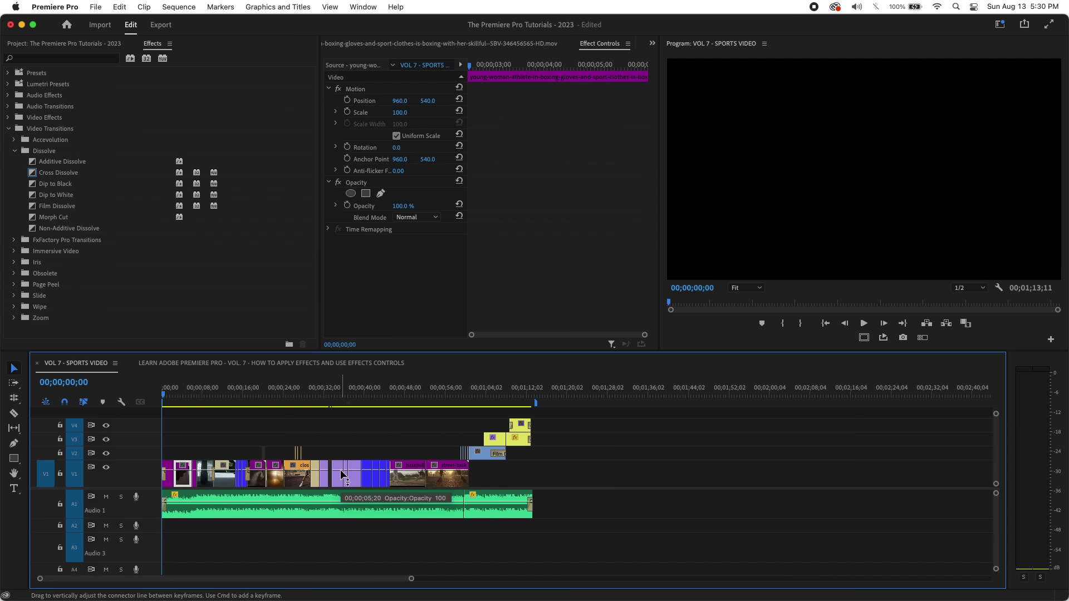
{"action": "mouse_move", "coordinate": [341, 468]}
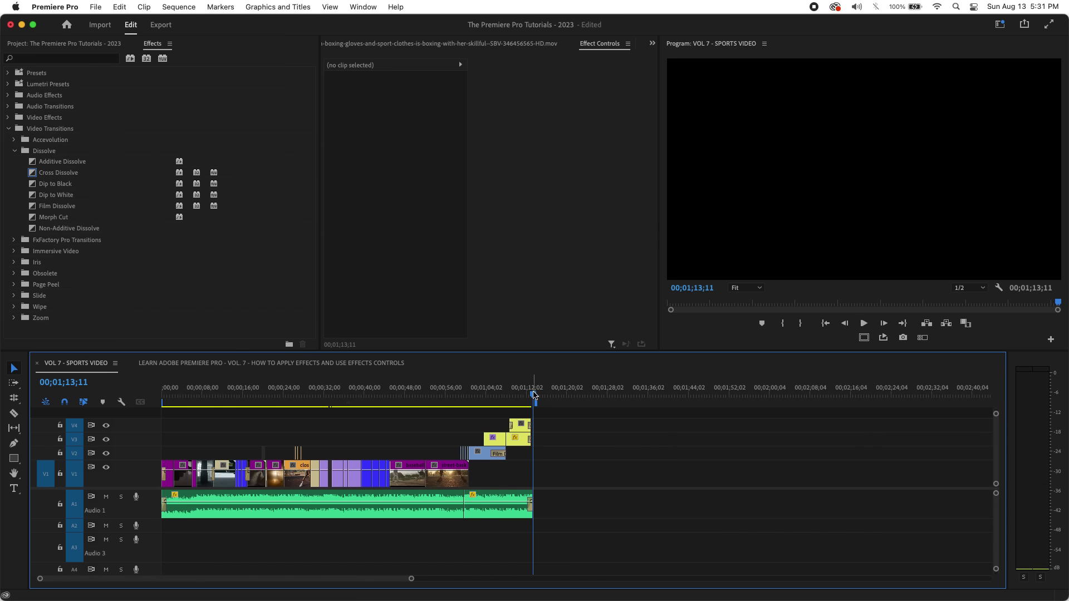
{"action": "left_click", "coordinate": [514, 392]}
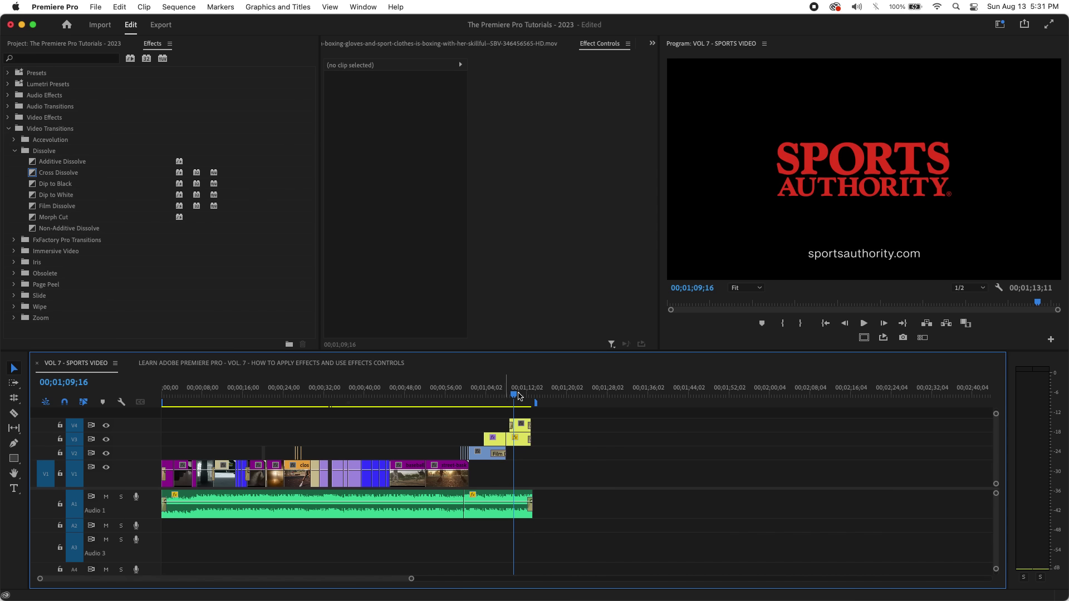
- Rewind the playhead to 00;00;00;00 and zoom the timeline in around the opening clips
{"action": "left_click_drag", "start_coordinate": [526, 392], "coordinate": [157, 429]}
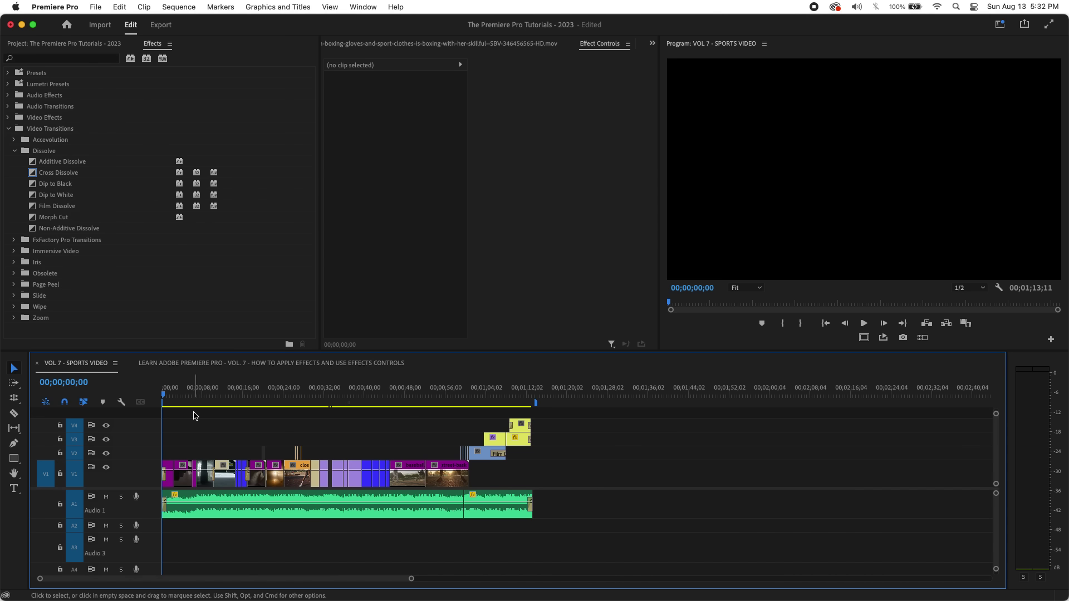
{"action": "key", "text": "="}
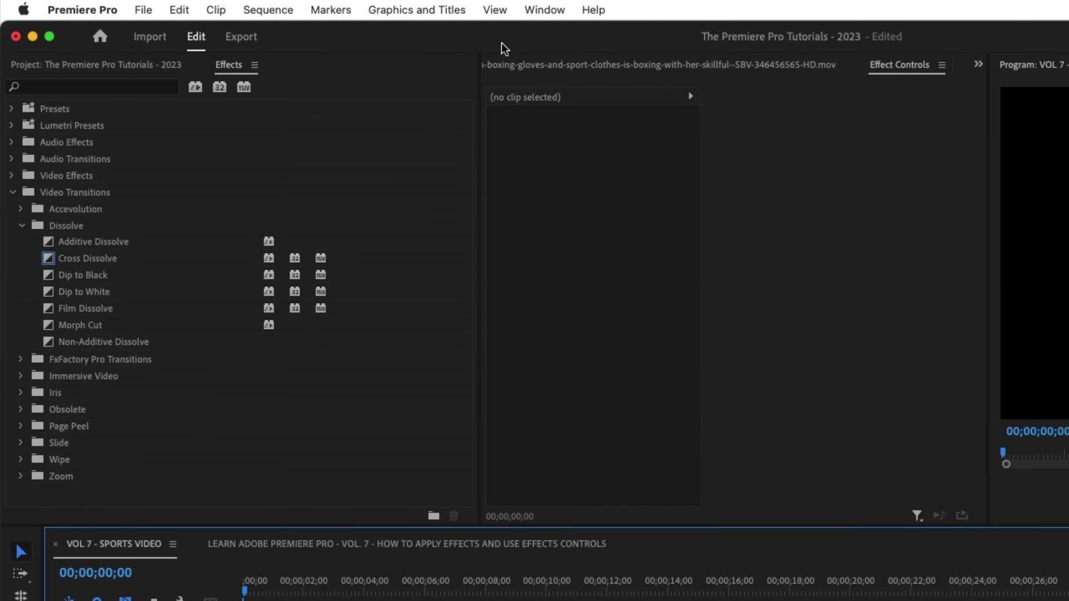
- Show the Effects panel, collapse Video Transitions and expand Video Effects to list Adjust, Blur & Sharpen, Keying
{"action": "left_click", "coordinate": [532, 8]}
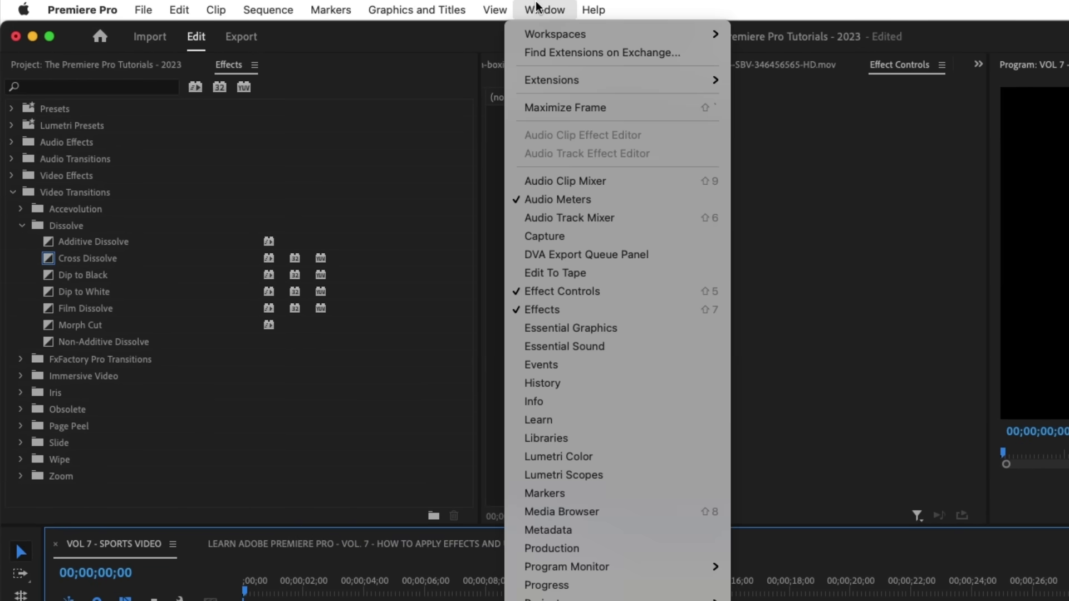
{"action": "left_click", "coordinate": [611, 314]}
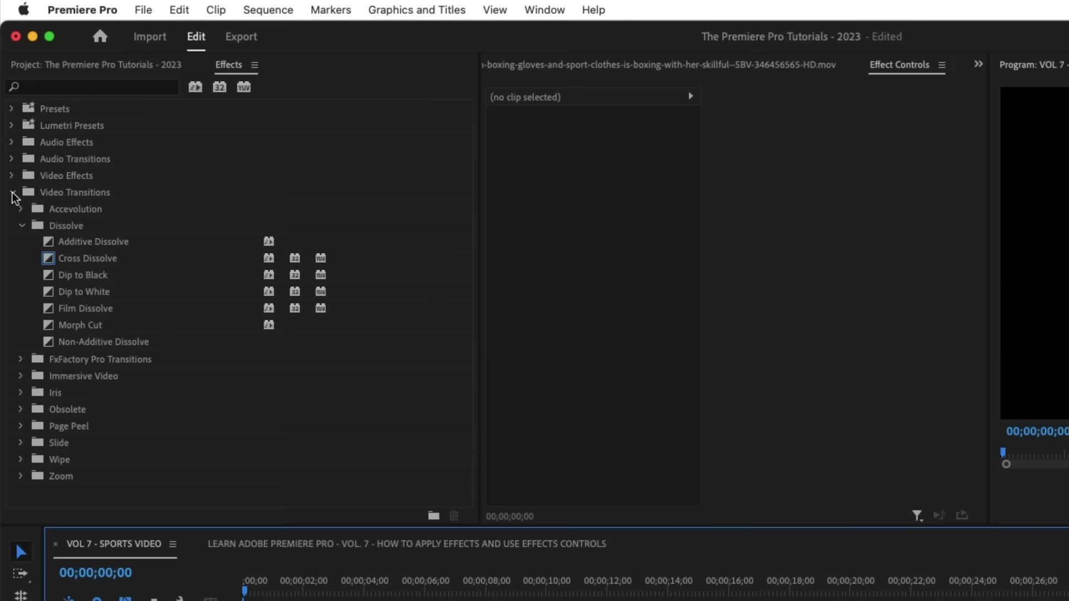
{"action": "left_click", "coordinate": [12, 193]}
{"action": "left_click", "coordinate": [12, 175]}
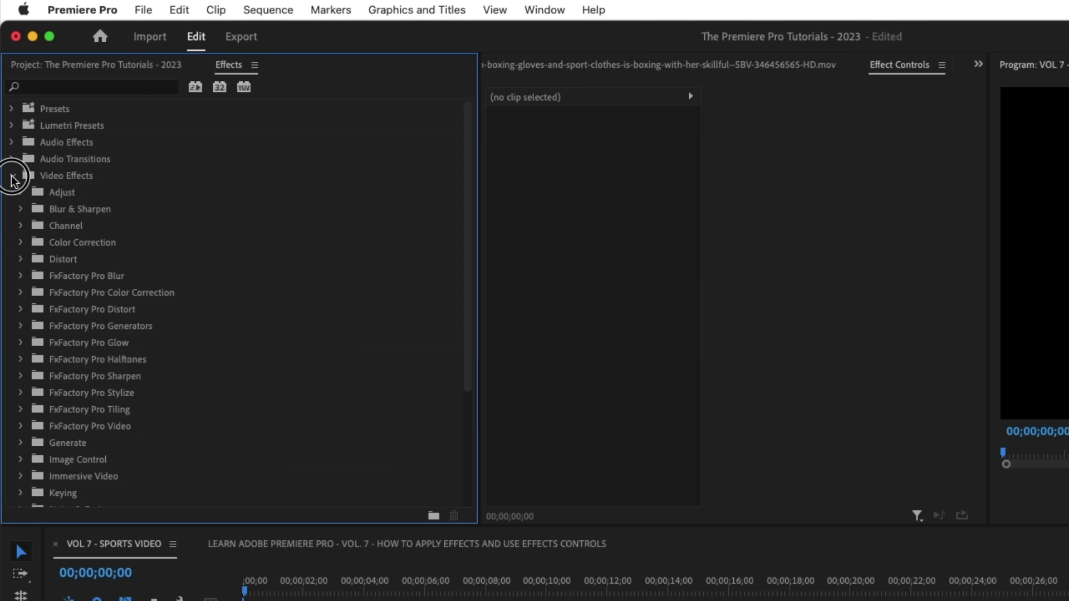
{"action": "scroll", "coordinate": [197, 342], "scroll_direction": "down", "scroll_amount": 5}
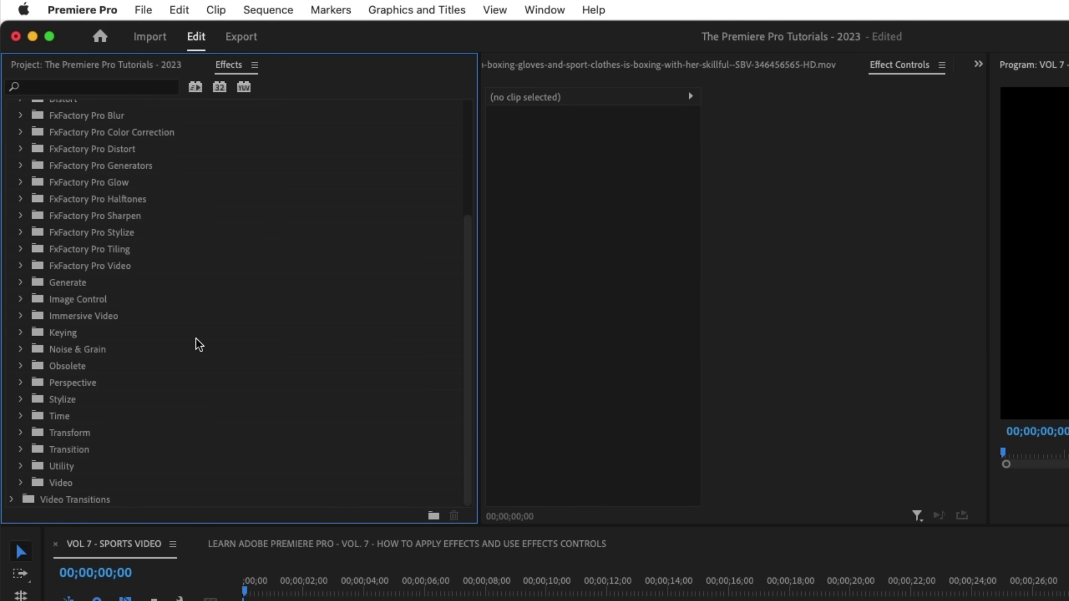
{"action": "scroll", "coordinate": [198, 344], "scroll_direction": "up", "scroll_amount": 6}
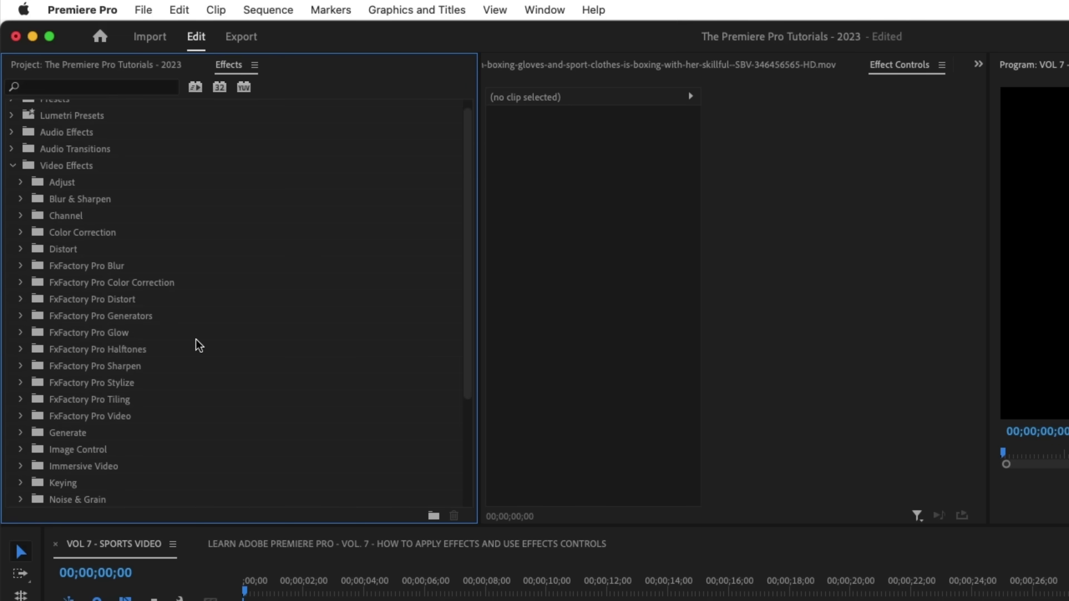
{"action": "scroll", "coordinate": [199, 346], "scroll_direction": "down", "scroll_amount": 6}
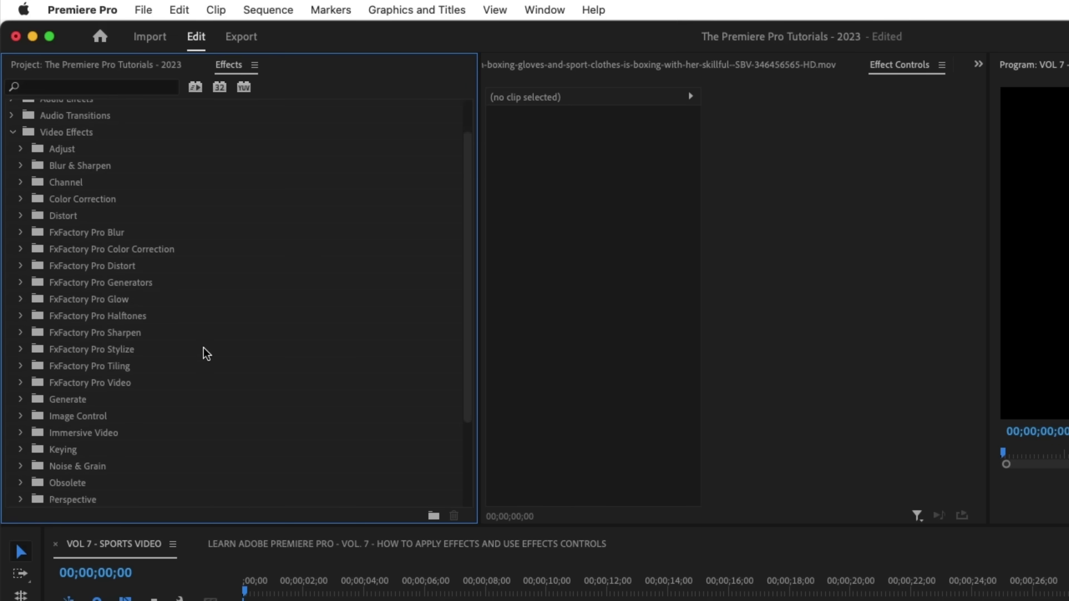
{"action": "scroll", "coordinate": [200, 346], "scroll_direction": "up", "scroll_amount": 1}
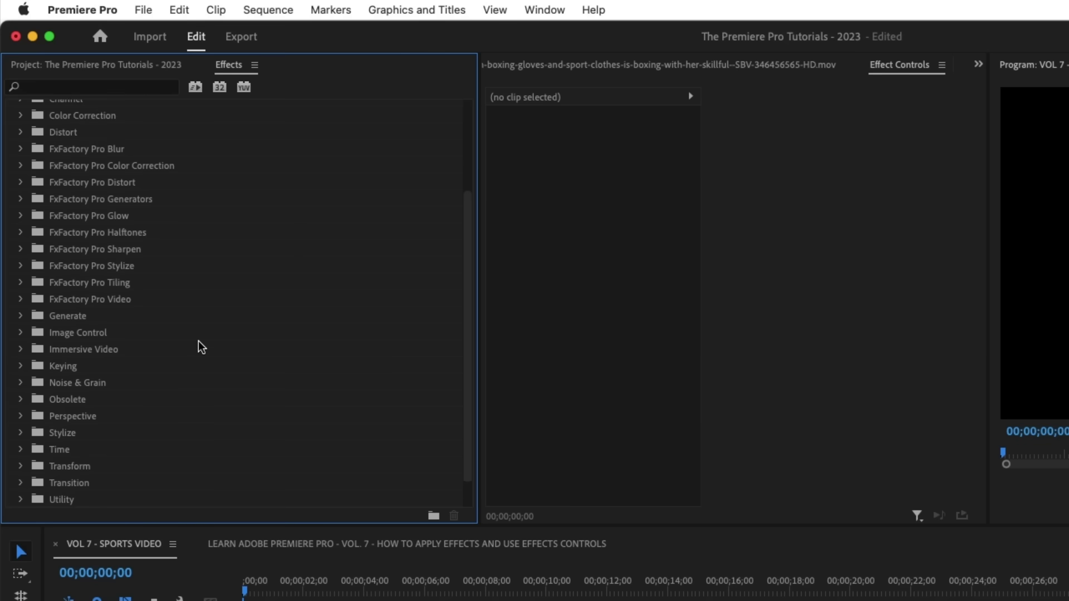
{"action": "scroll", "coordinate": [202, 346], "scroll_direction": "down", "scroll_amount": 1}
{"action": "scroll", "coordinate": [201, 346], "scroll_direction": "up", "scroll_amount": 6}
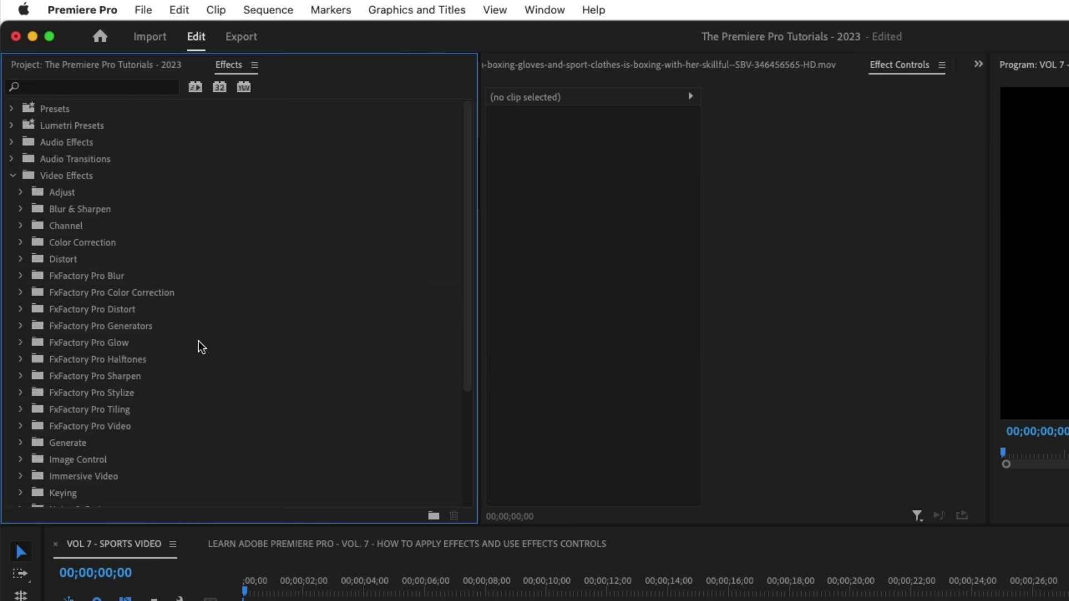
- Park the playhead at 00;00;01;24 in the first boxing clip and expand Video Effects > Color Correction
{"action": "left_click", "coordinate": [289, 593]}
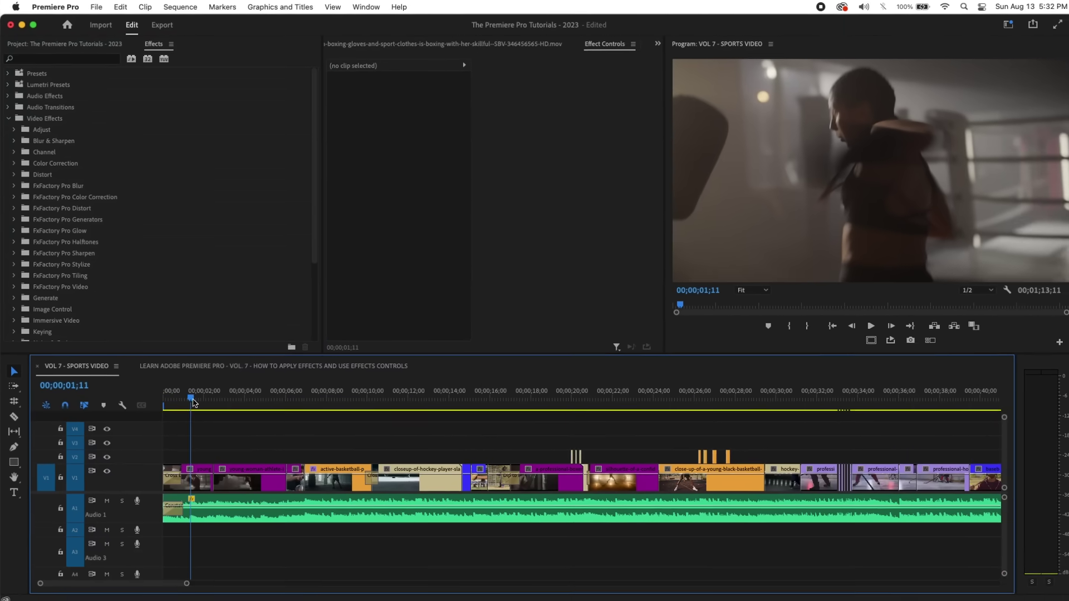
{"action": "left_click_drag", "start_coordinate": [192, 400], "coordinate": [199, 399]}
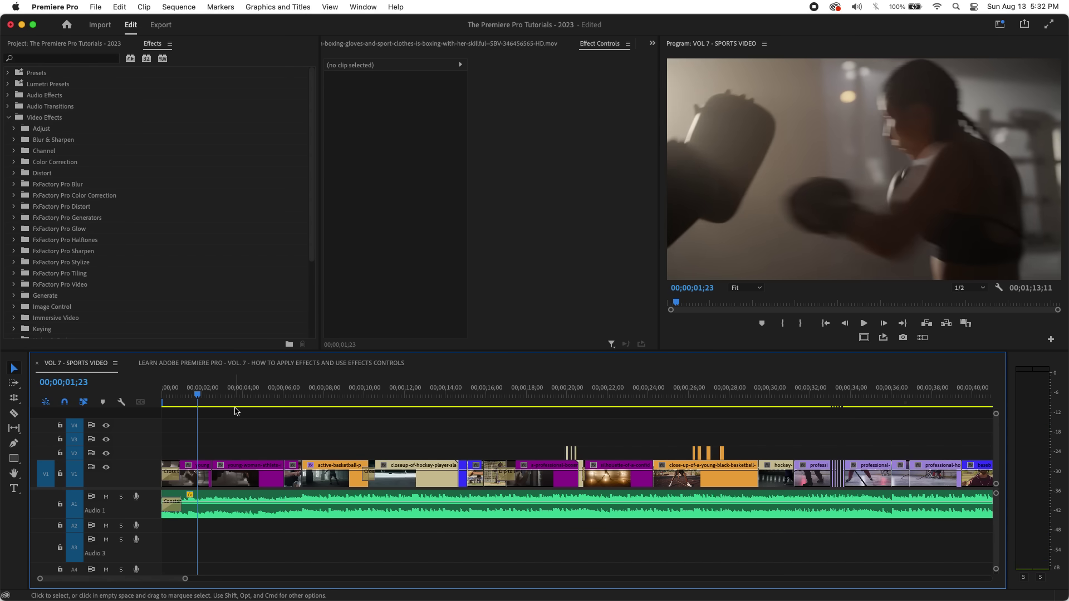
{"action": "left_click", "coordinate": [199, 396]}
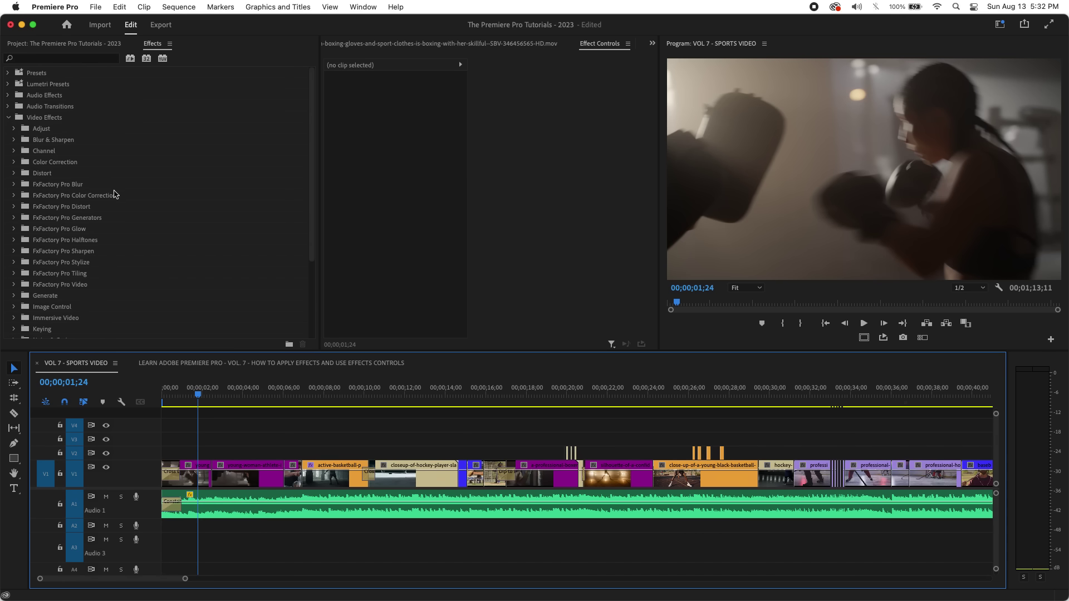
{"action": "left_click", "coordinate": [14, 162]}
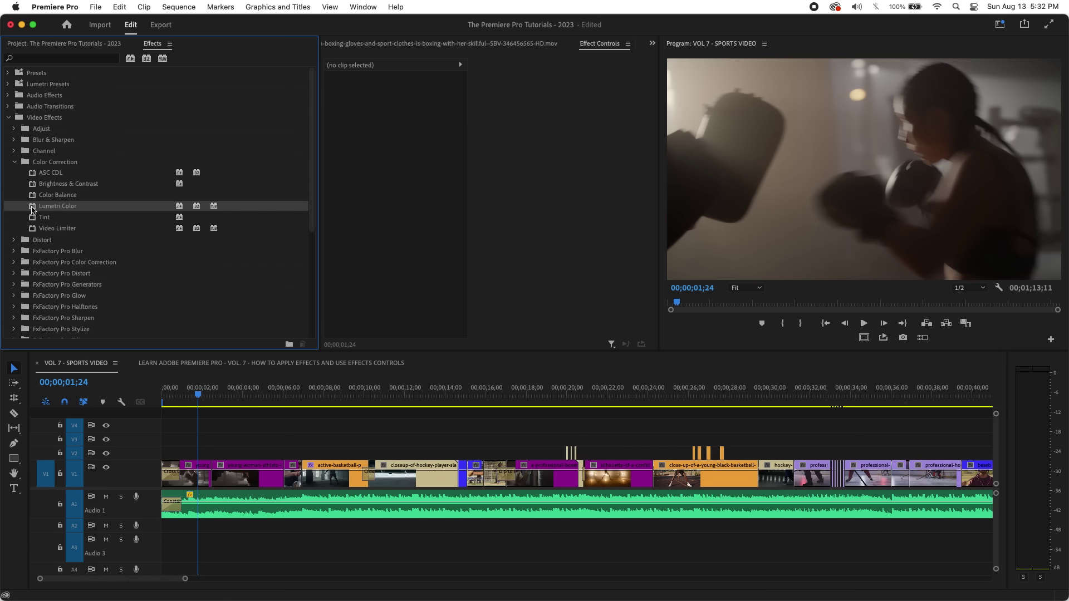
- Drop Lumetri Color onto the first boxing clip and show its settings in Effect Controls
{"action": "left_click_drag", "start_coordinate": [32, 209], "coordinate": [197, 482]}
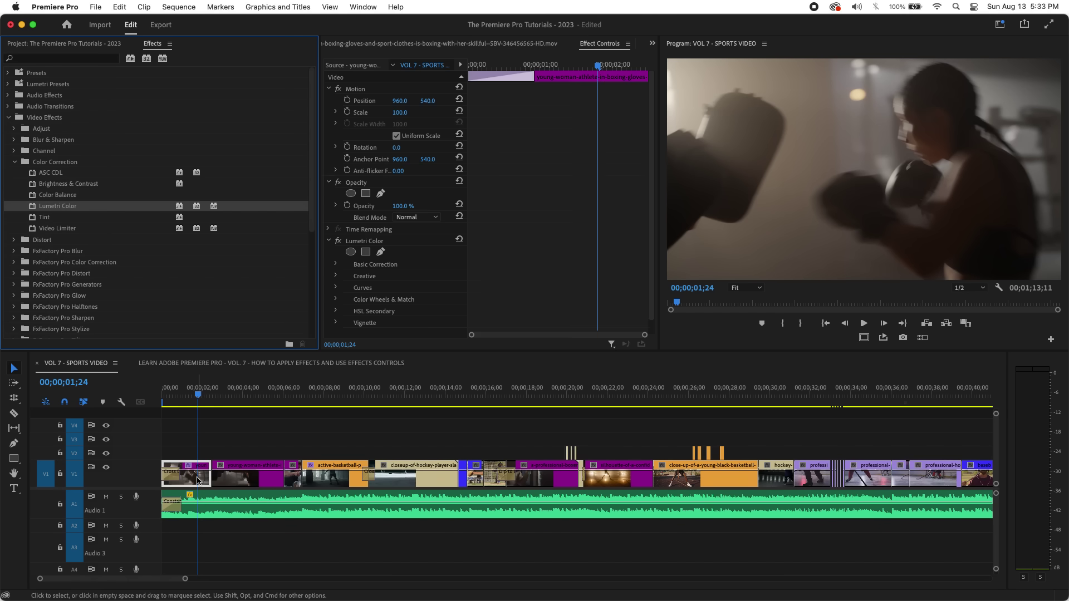
{"action": "scroll", "coordinate": [501, 267], "scroll_direction": "down", "scroll_amount": 1}
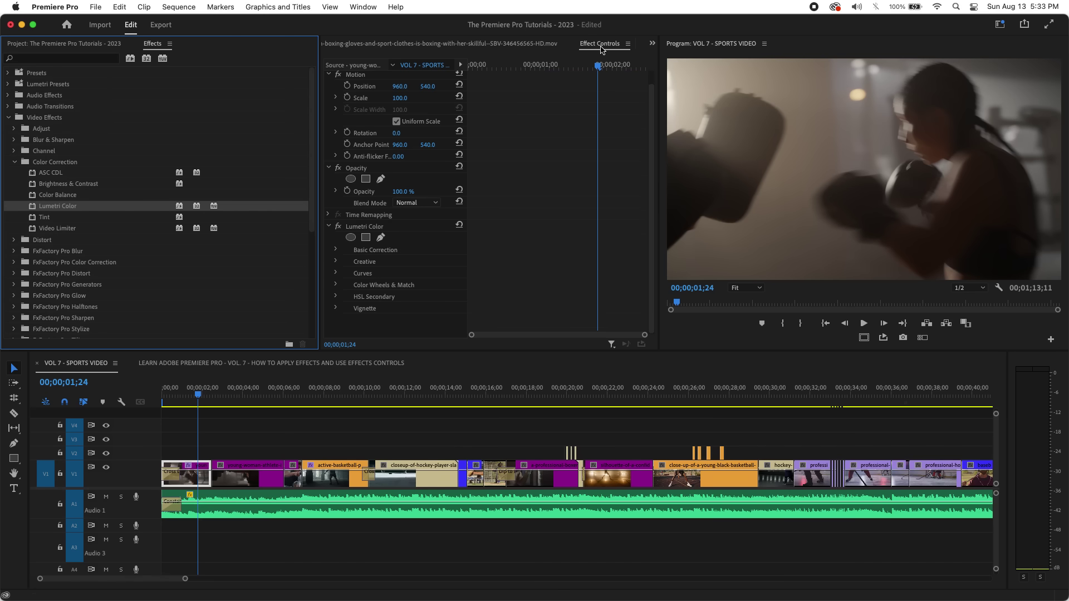
{"action": "left_click", "coordinate": [359, 7]}
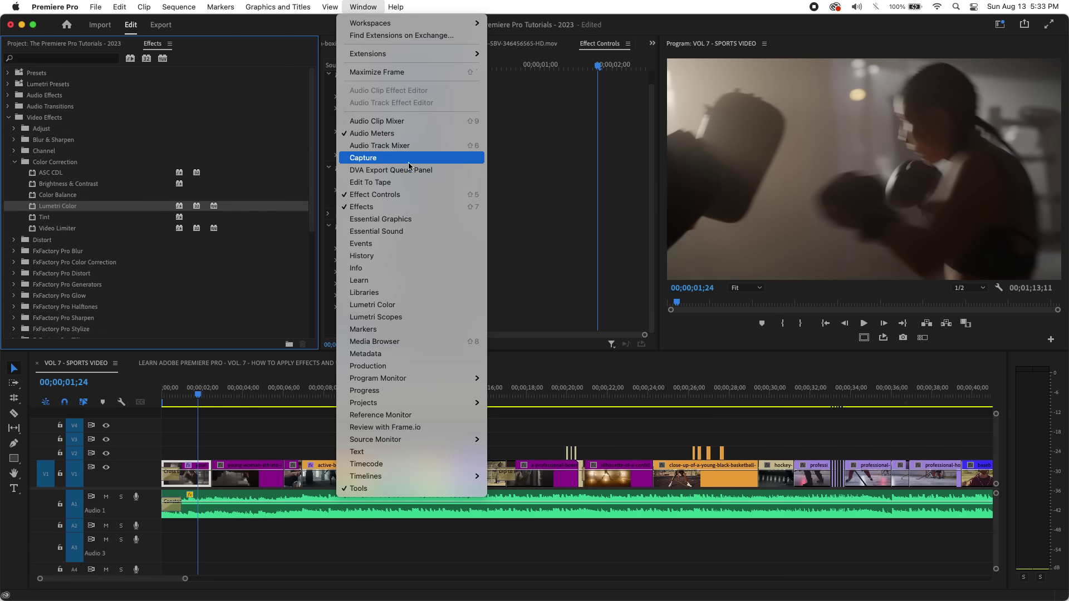
{"action": "left_click", "coordinate": [410, 194]}
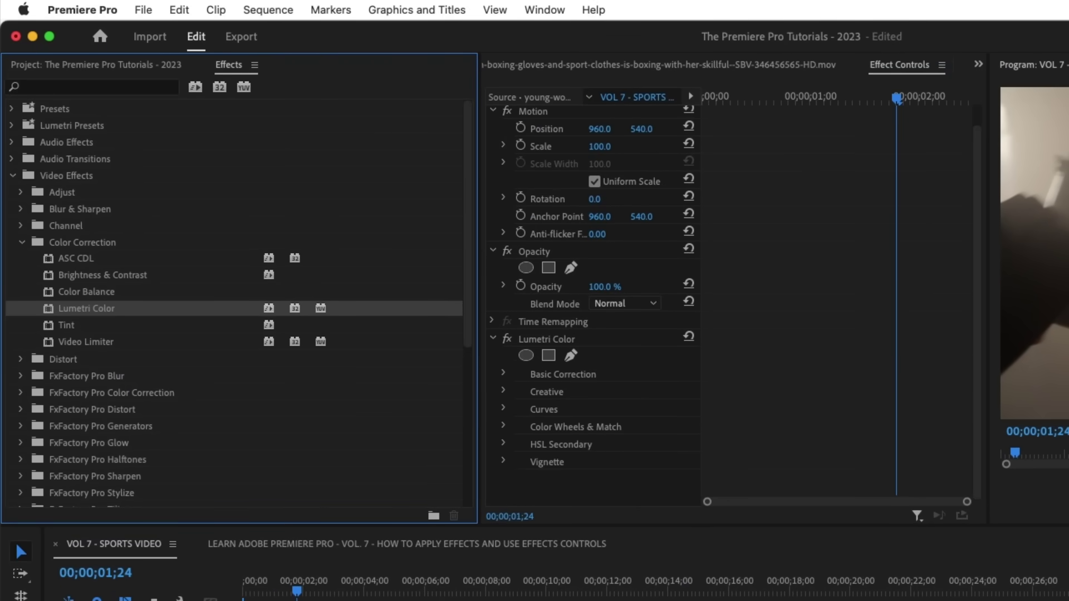
{"action": "left_click", "coordinate": [640, 344]}
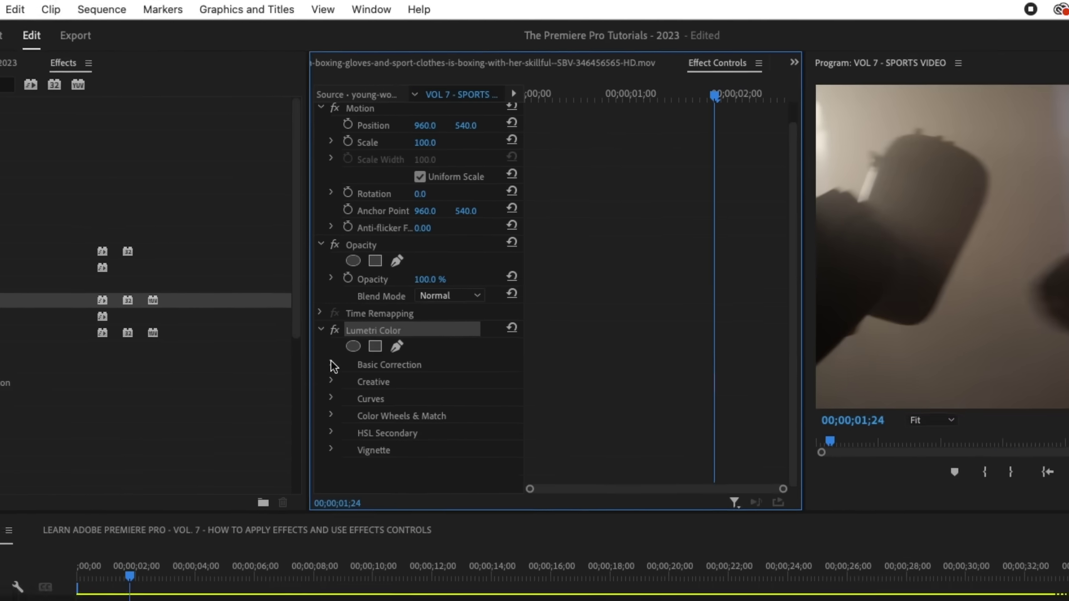
- Expand Lumetri Basic Correction and try warming the boxing clip's Temperature, then ease it back
{"action": "left_click", "coordinate": [503, 373]}
{"action": "scroll", "coordinate": [690, 372], "scroll_direction": "down", "scroll_amount": 3}
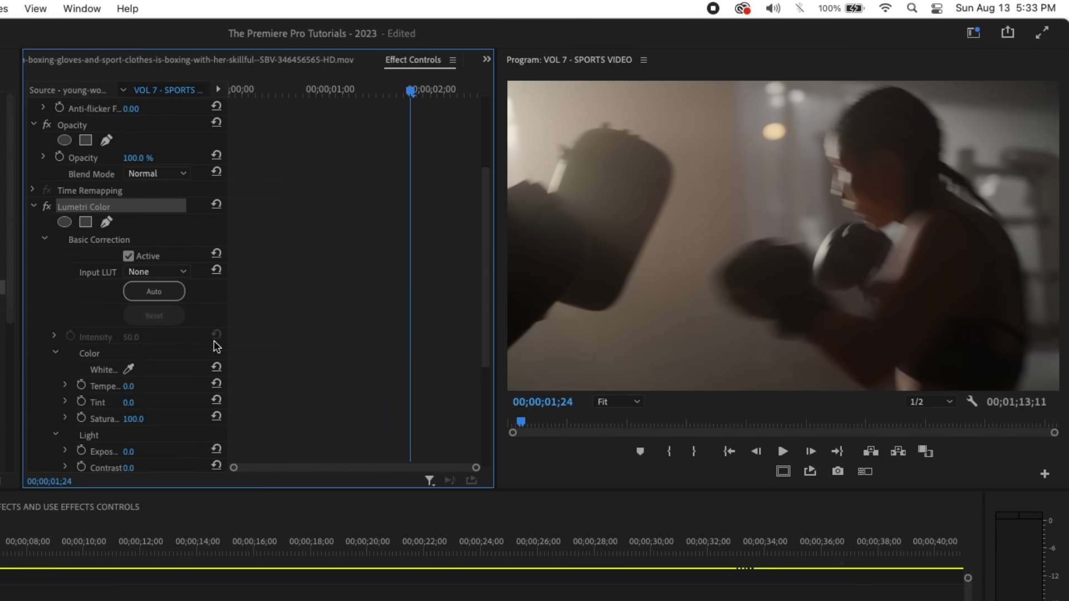
{"action": "scroll", "coordinate": [217, 346], "scroll_direction": "down", "scroll_amount": 6}
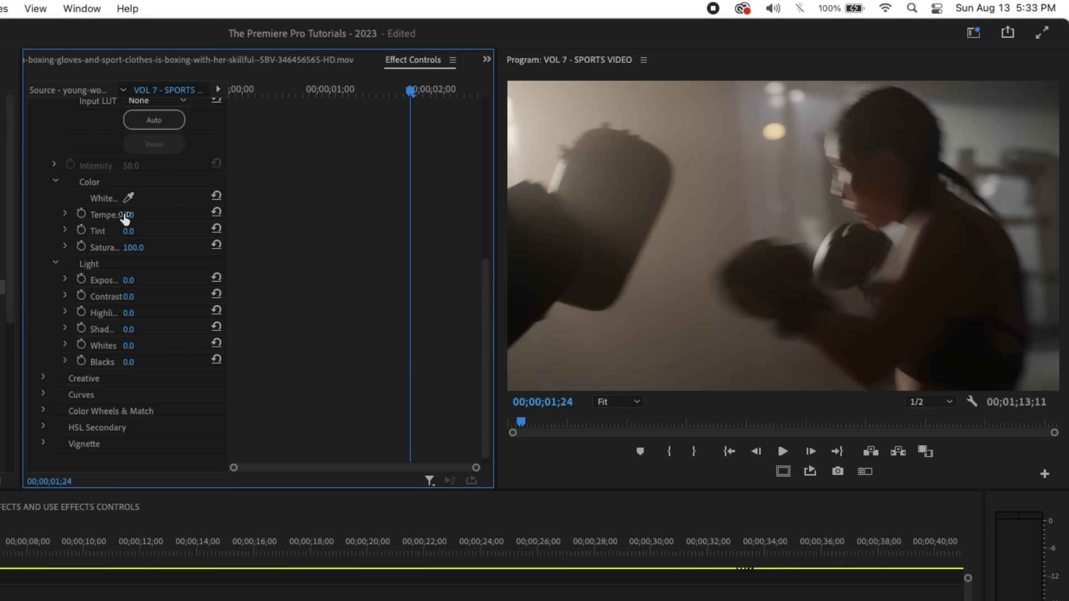
{"action": "left_click_drag", "start_coordinate": [125, 219], "coordinate": [171, 219]}
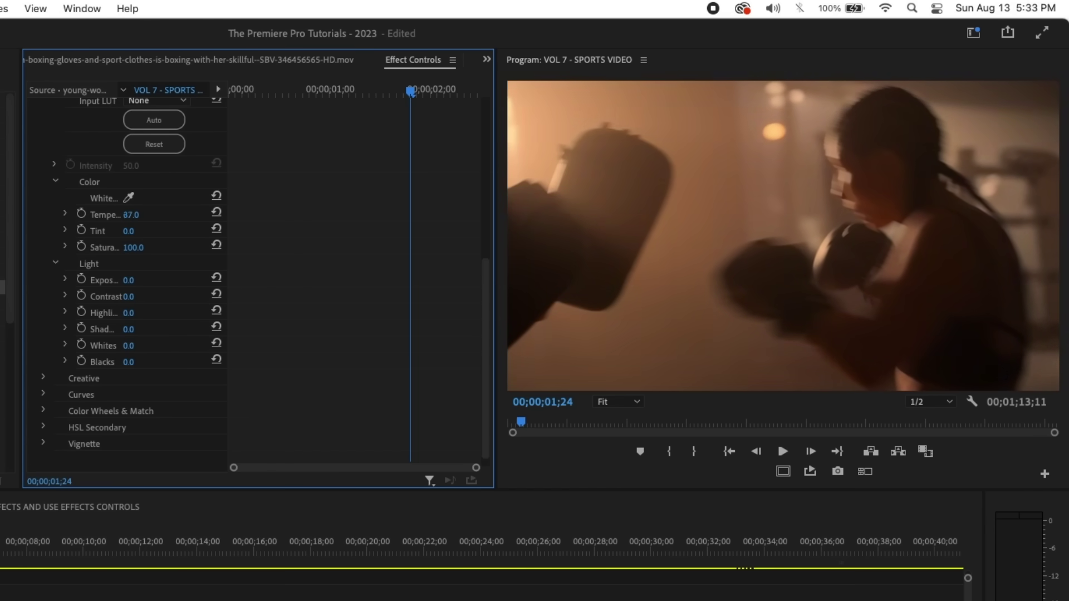
{"action": "left_click_drag", "start_coordinate": [173, 218], "coordinate": [170, 219]}
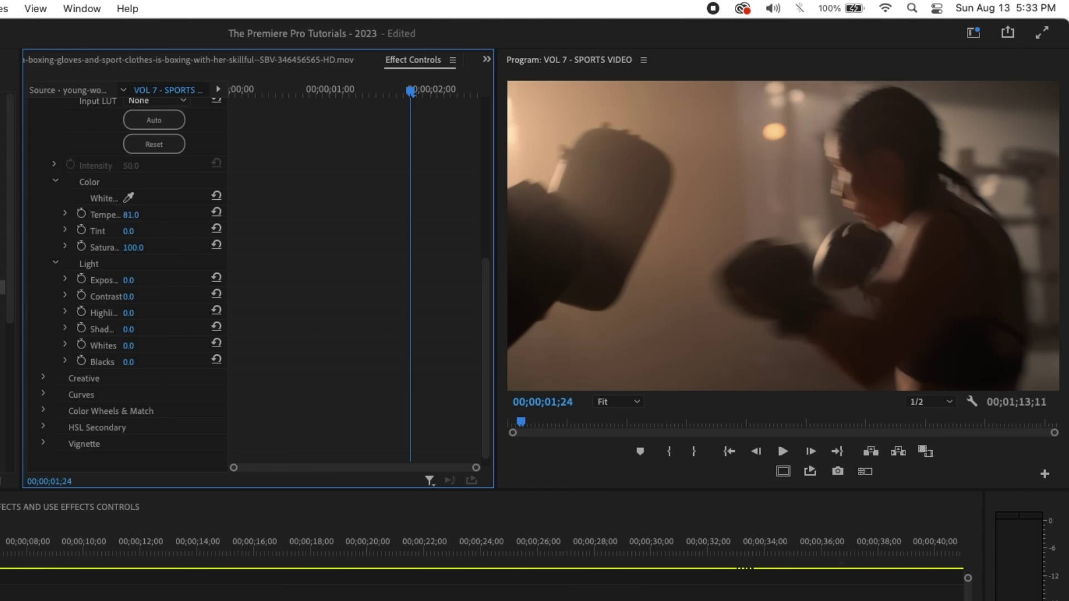
- Try a strongly negative Temperature, then reset Temperature to 0.0
{"action": "left_click", "coordinate": [65, 215]}
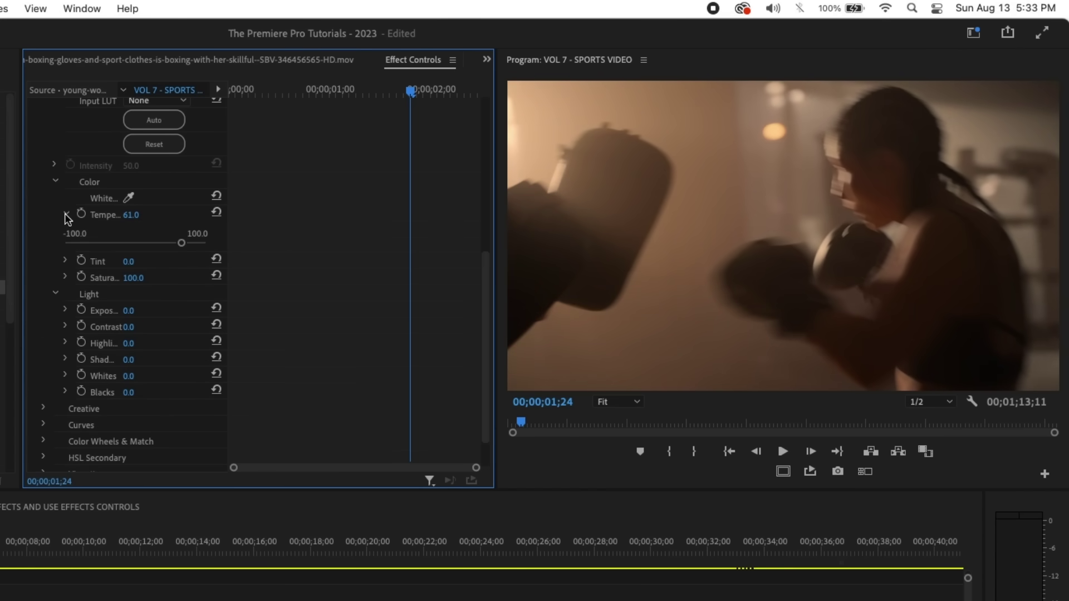
{"action": "left_click", "coordinate": [66, 216]}
{"action": "left_click", "coordinate": [66, 216]}
{"action": "left_click_drag", "start_coordinate": [181, 242], "coordinate": [137, 272]}
{"action": "left_click", "coordinate": [128, 214]}
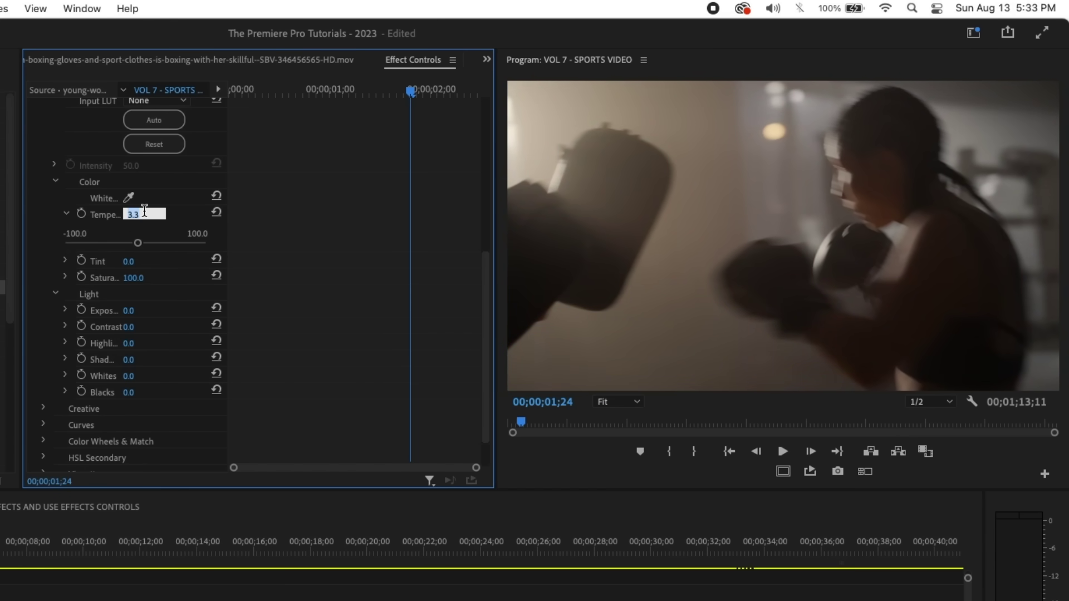
{"action": "type", "text": "0"}
{"action": "key", "text": "Return"}
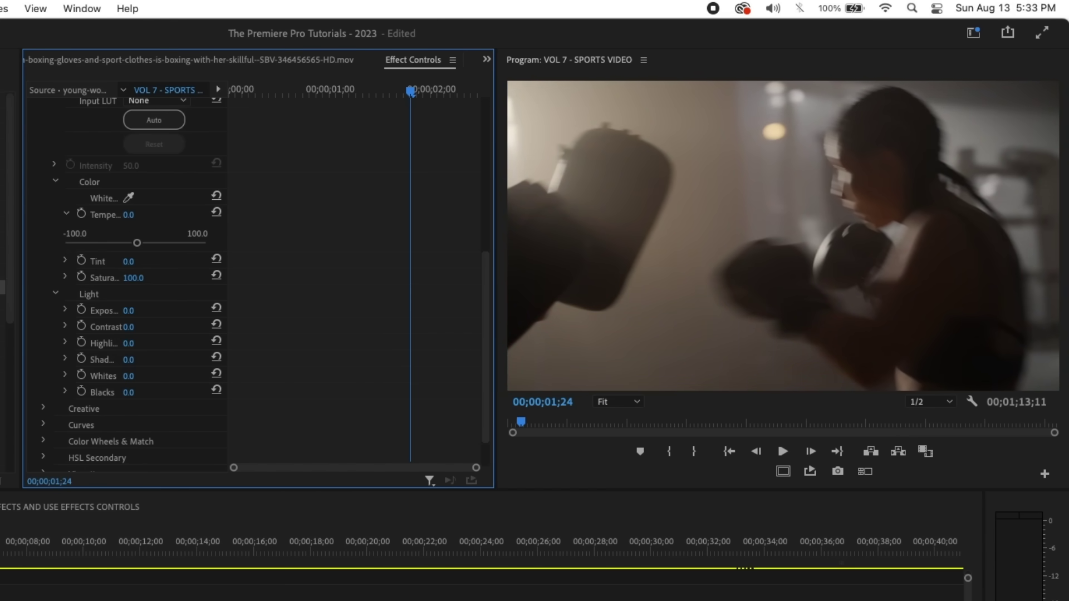
{"action": "left_click", "coordinate": [65, 214]}
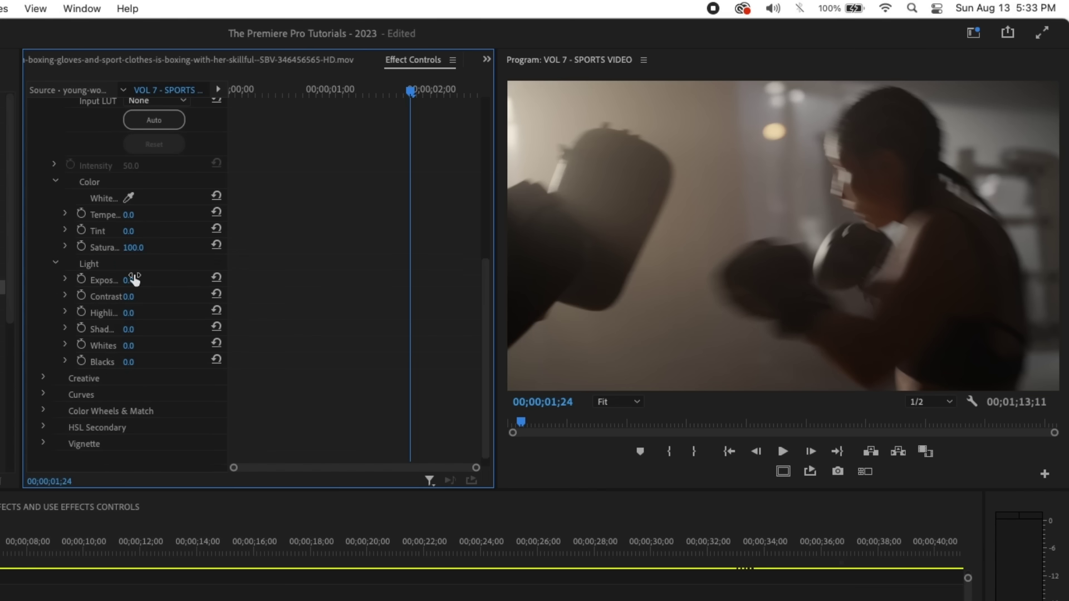
{"action": "left_click", "coordinate": [129, 231]}
{"action": "type", "text": "25"}
{"action": "key", "text": "Return"}
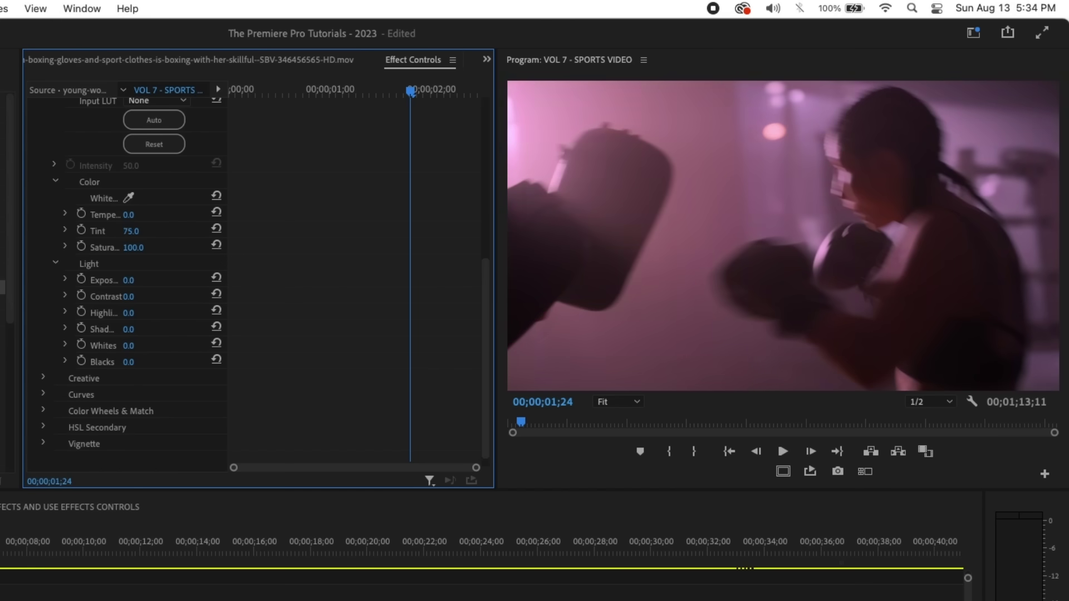
{"action": "left_click_drag", "start_coordinate": [129, 231], "coordinate": [106, 231]}
{"action": "double_click", "coordinate": [137, 237]}
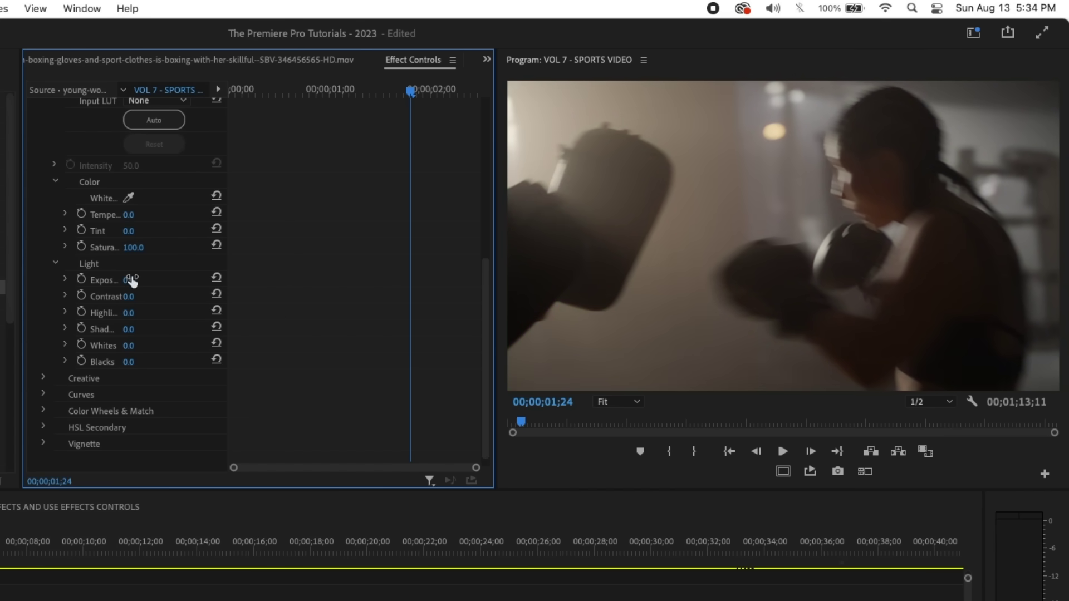
{"action": "left_click_drag", "start_coordinate": [127, 281], "coordinate": [223, 313]}
{"action": "left_click_drag", "start_coordinate": [133, 313], "coordinate": [47, 313]}
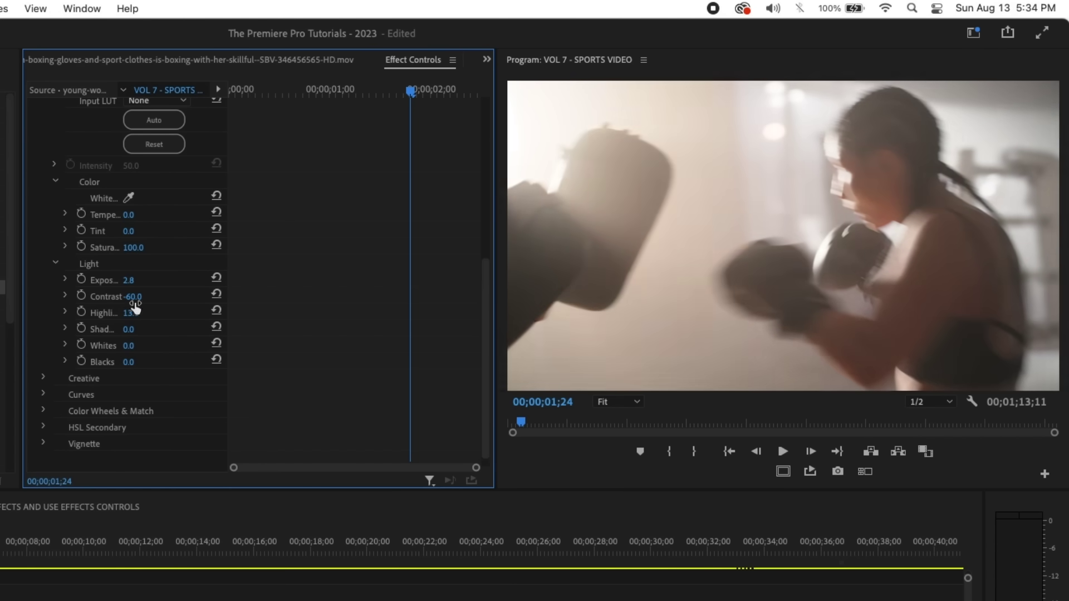
{"action": "double_click", "coordinate": [95, 298]}
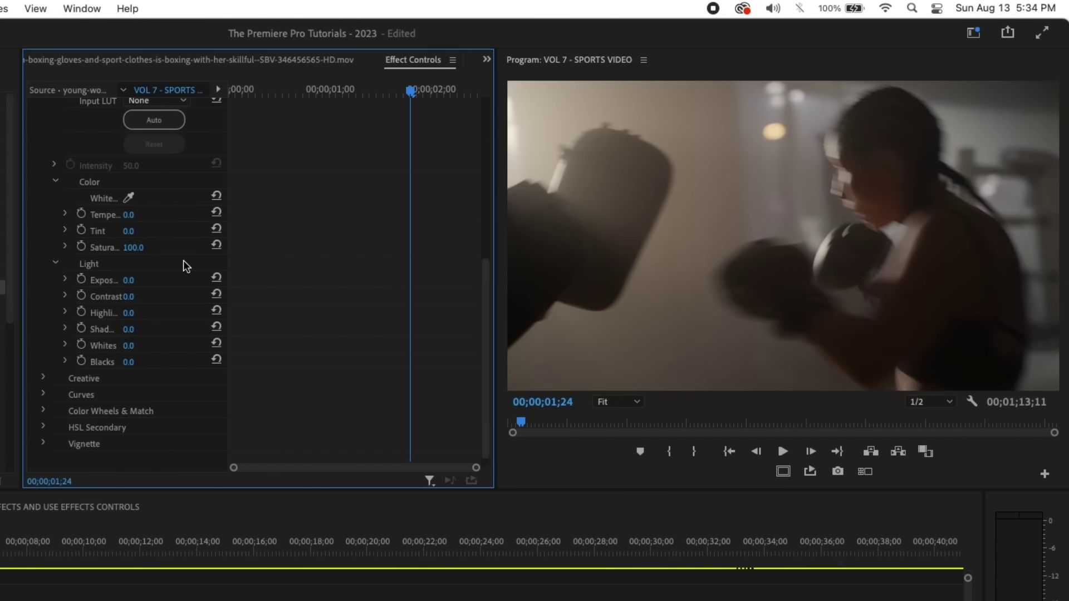
{"action": "scroll", "coordinate": [192, 304], "scroll_direction": "down", "scroll_amount": 1}
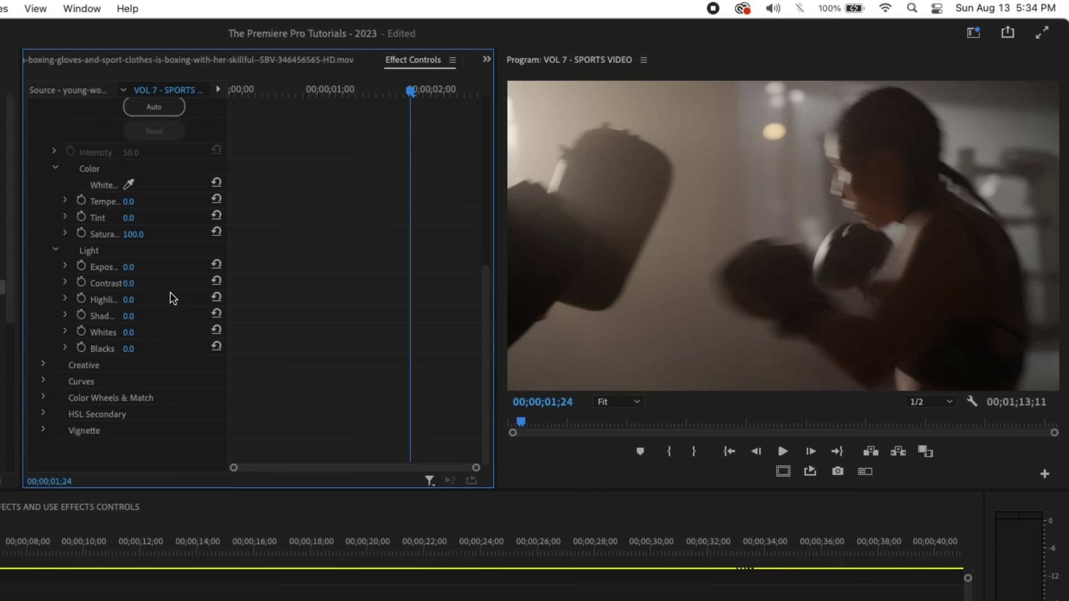
- Commit Lumetri Saturation 0.0 for a black-and-white boxing clip, play it back and stop at 05;08
{"action": "scroll", "coordinate": [154, 264], "scroll_direction": "up", "scroll_amount": 3}
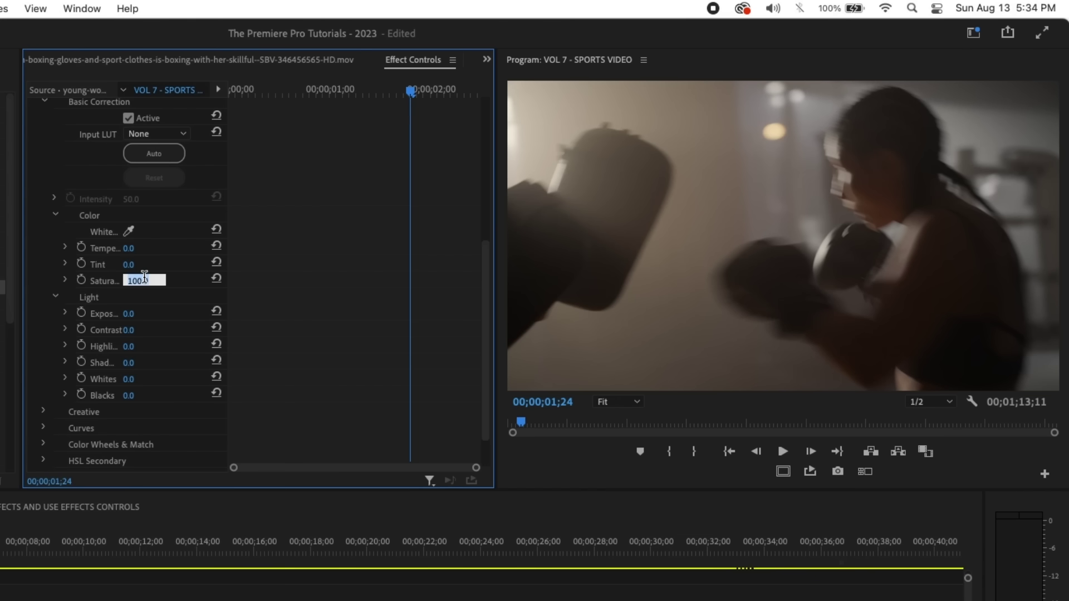
{"action": "key", "text": "Return"}
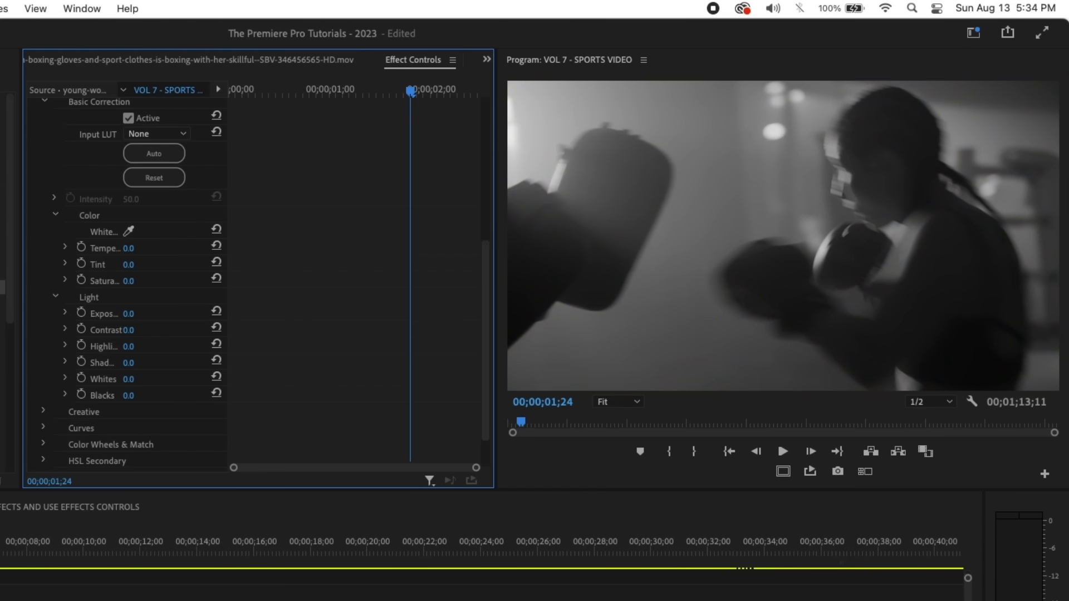
{"action": "key", "text": "space"}
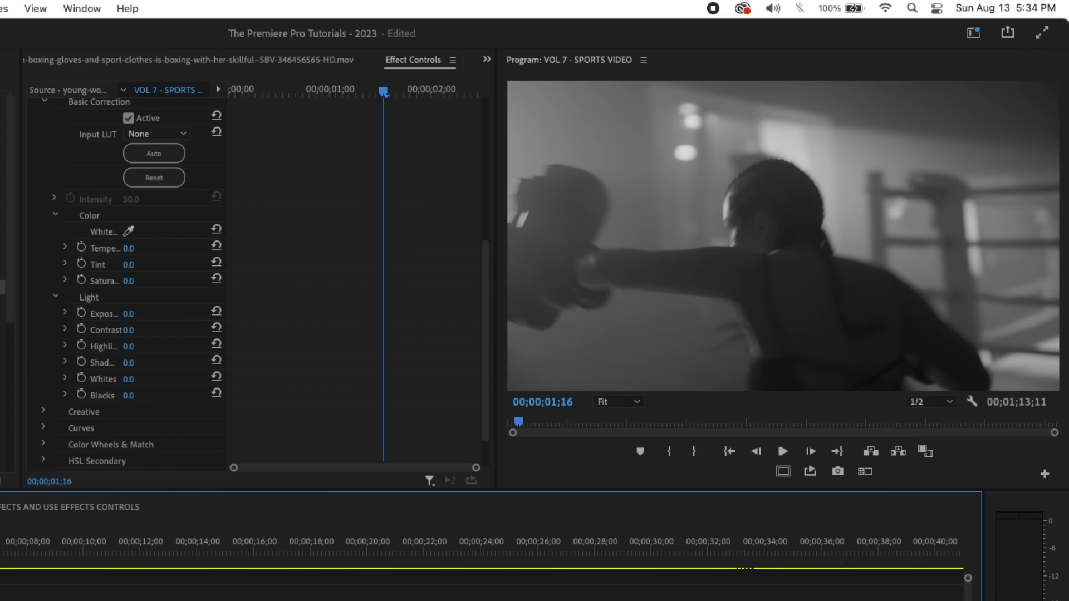
{"action": "left_click", "coordinate": [102, 476]}
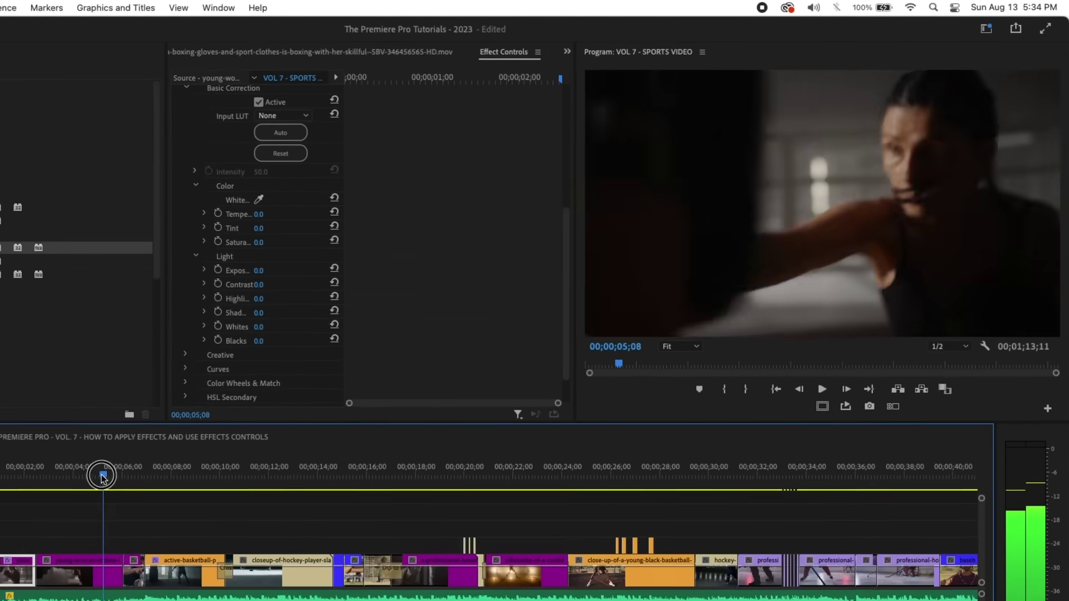
- Review frames of the first boxing clip, then copy that clip with its Lumetri grade
{"action": "left_click_drag", "start_coordinate": [102, 476], "coordinate": [92, 481]}
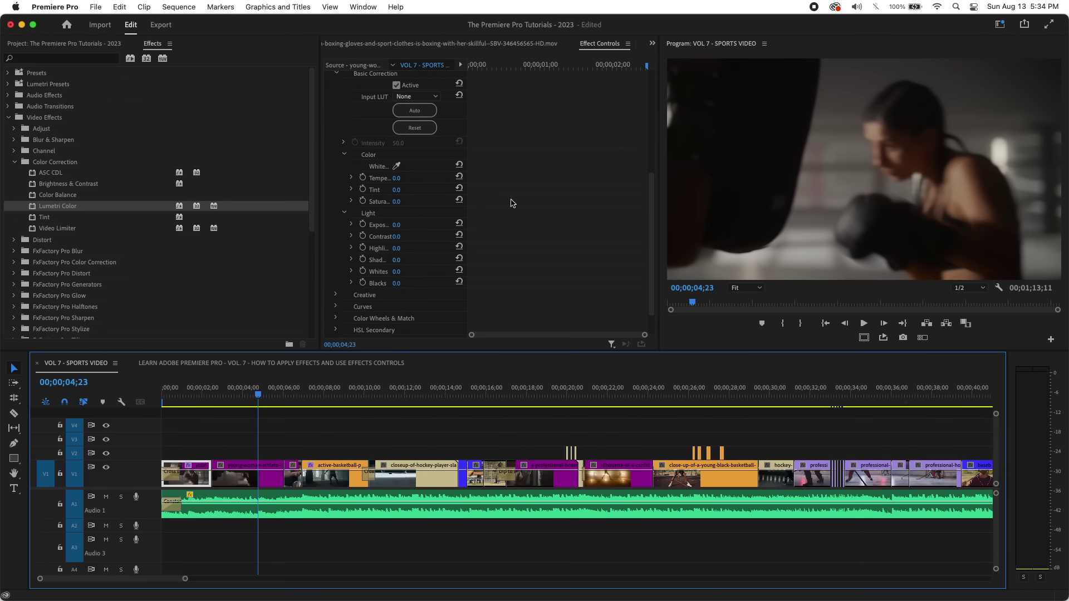
{"action": "left_click", "coordinate": [218, 402]}
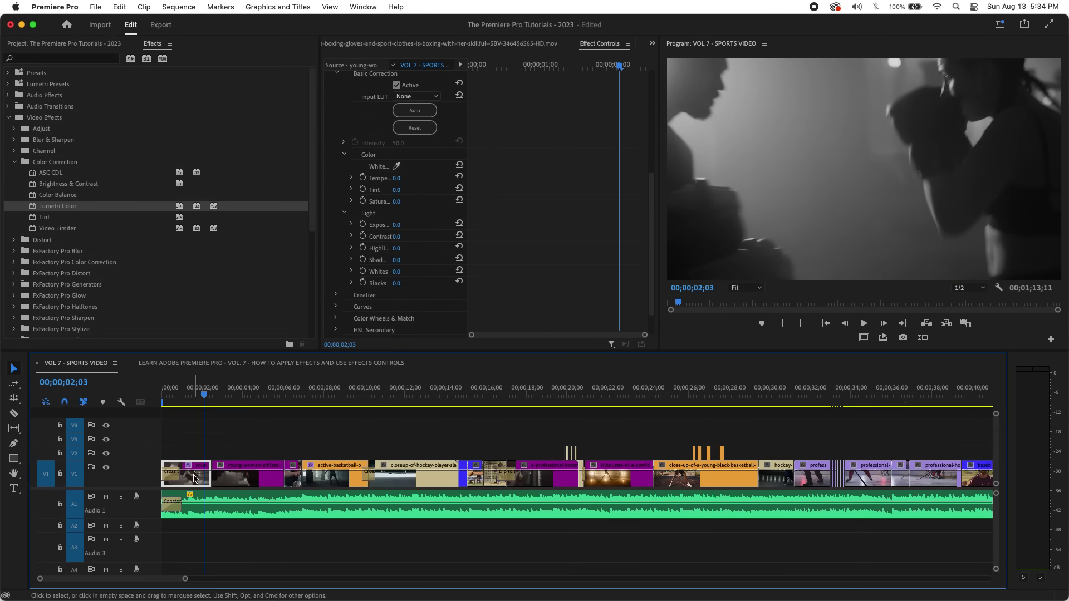
{"action": "left_click", "coordinate": [199, 397]}
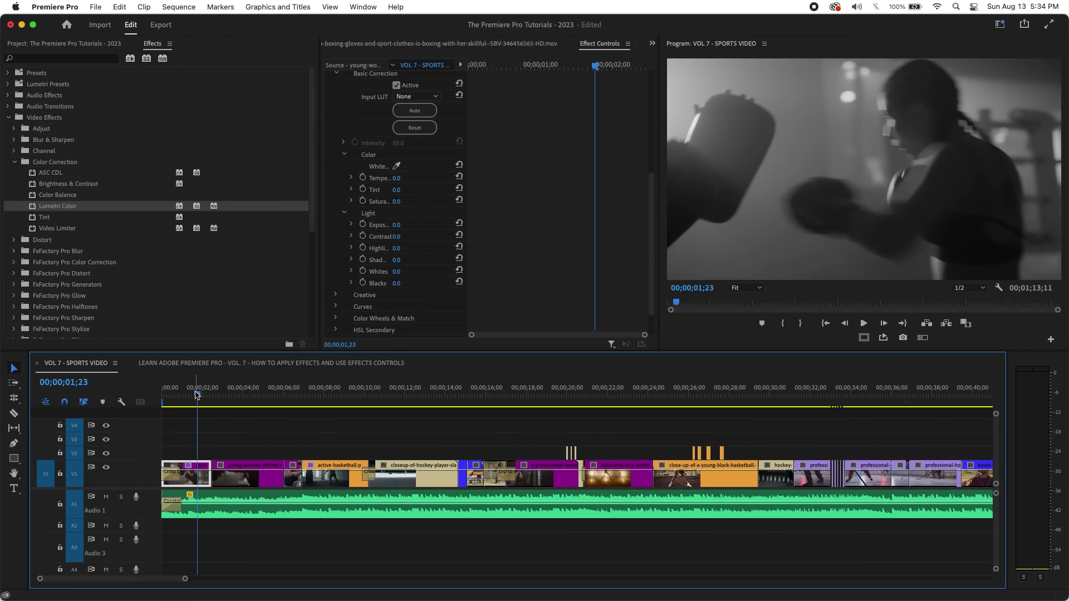
{"action": "left_click", "coordinate": [249, 396]}
{"action": "left_click", "coordinate": [201, 458]}
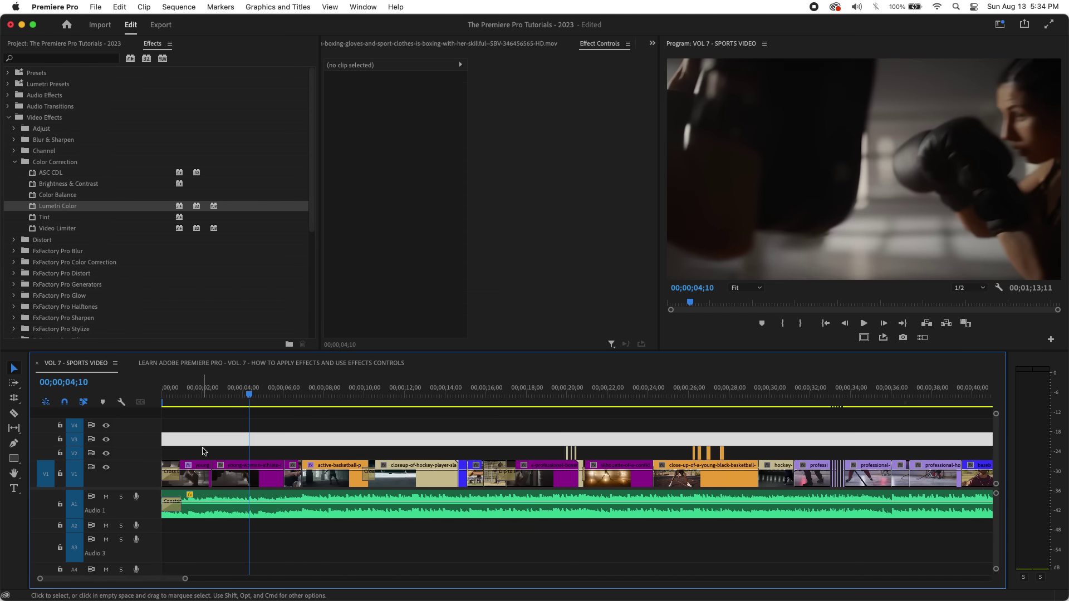
{"action": "left_click", "coordinate": [202, 478]}
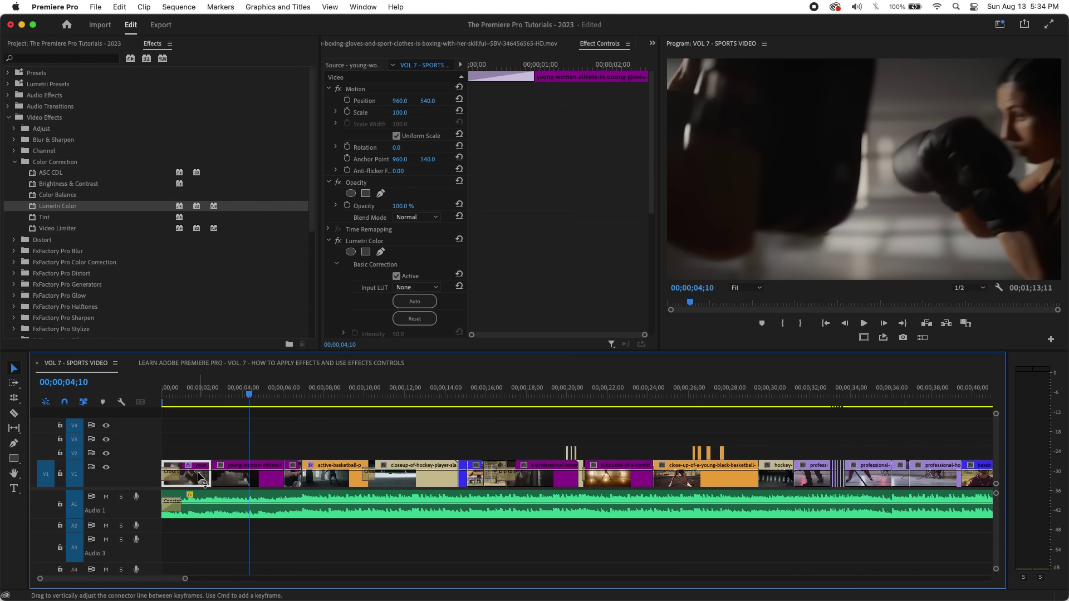
{"action": "right_click", "coordinate": [201, 477]}
{"action": "left_click", "coordinate": [250, 51]}
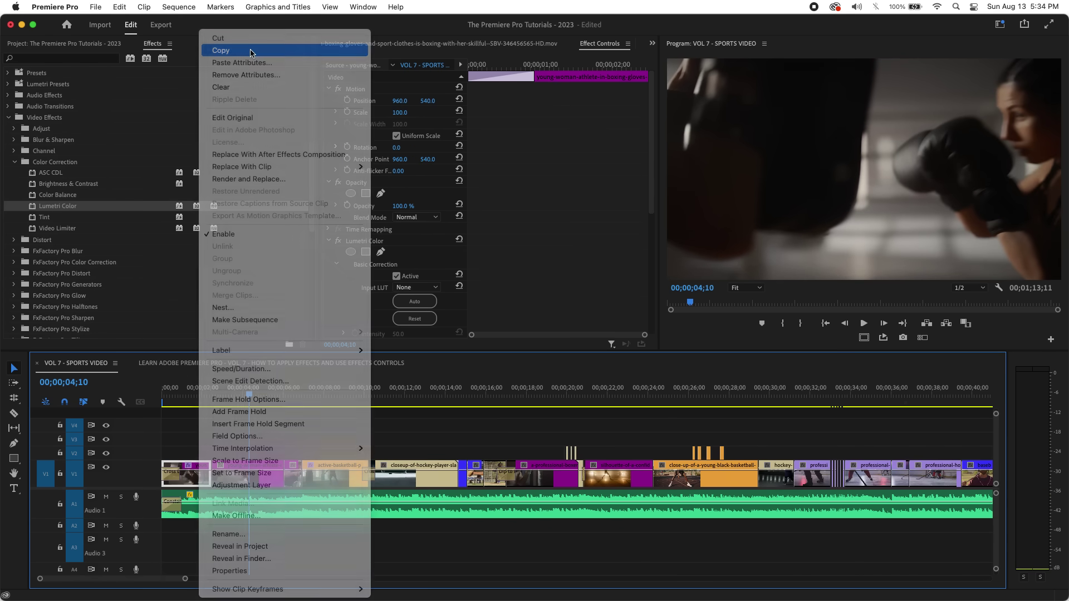
- Paste the Lumetri Color attribute onto the second boxing clip and scrub to 03;21
{"action": "left_click", "coordinate": [243, 480]}
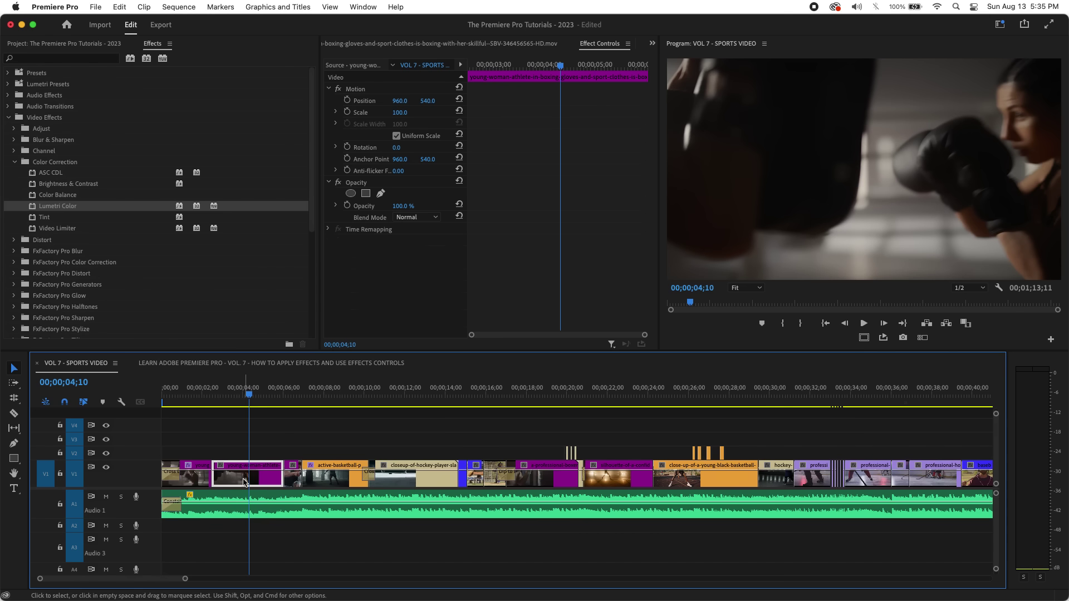
{"action": "right_click", "coordinate": [241, 480]}
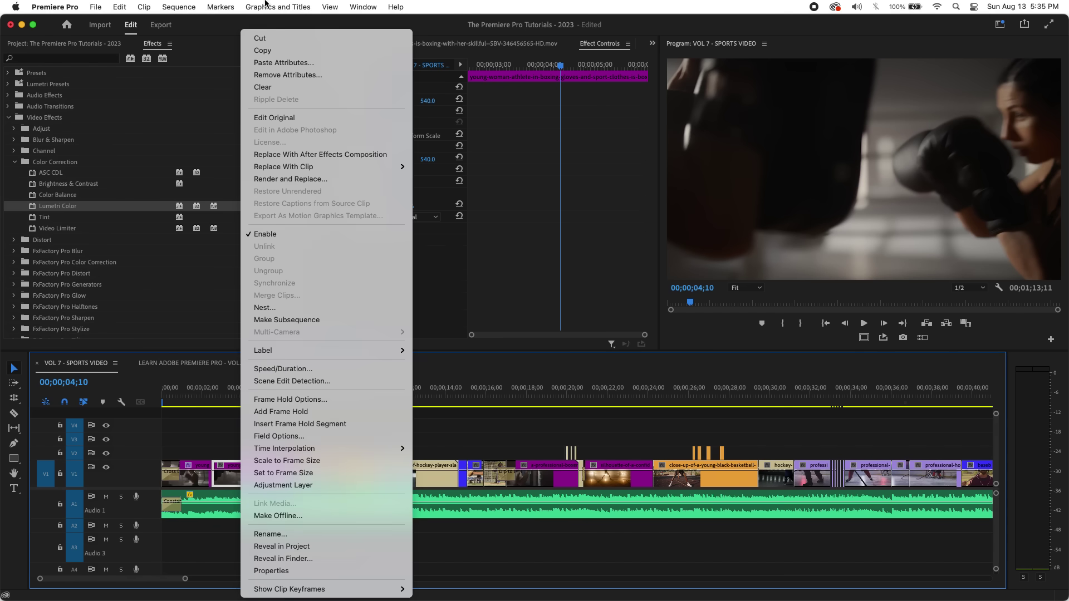
{"action": "left_click", "coordinate": [290, 63]}
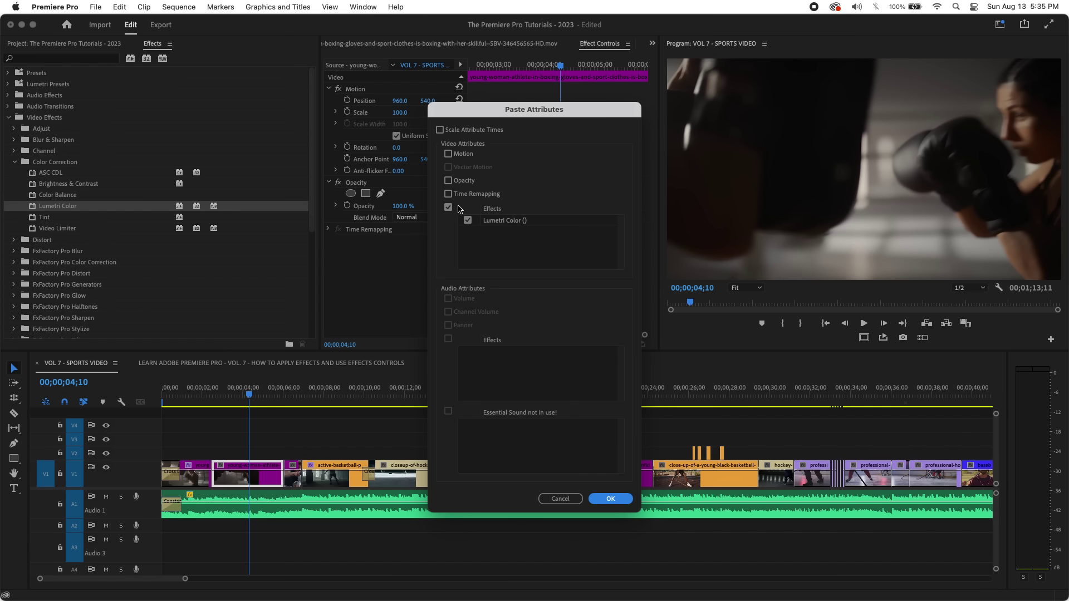
{"action": "left_click", "coordinate": [611, 499]}
{"action": "left_click_drag", "start_coordinate": [249, 395], "coordinate": [274, 403]}
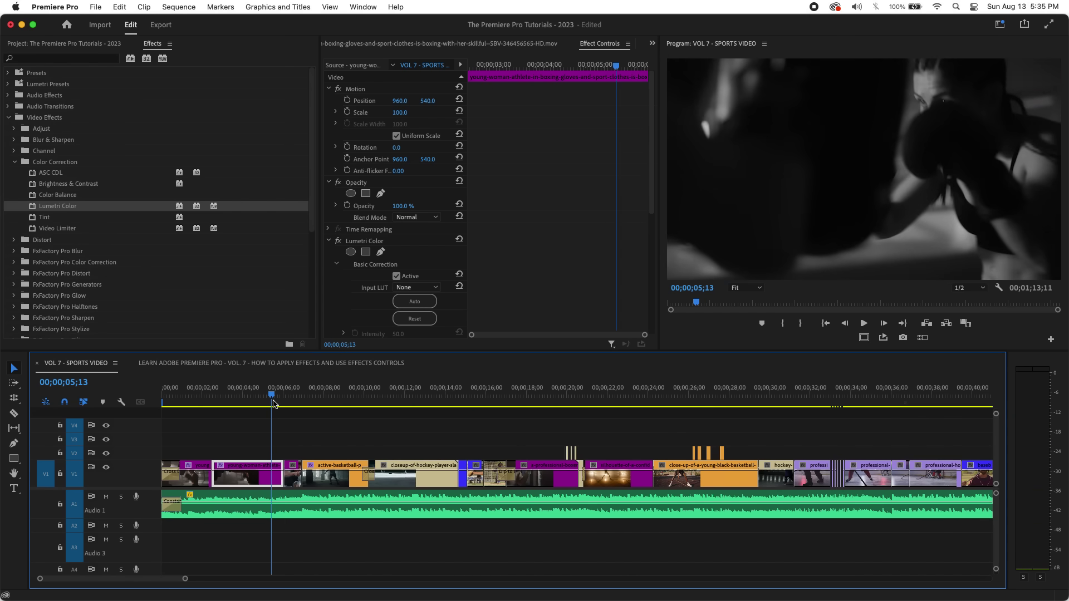
{"action": "key", "text": "space"}
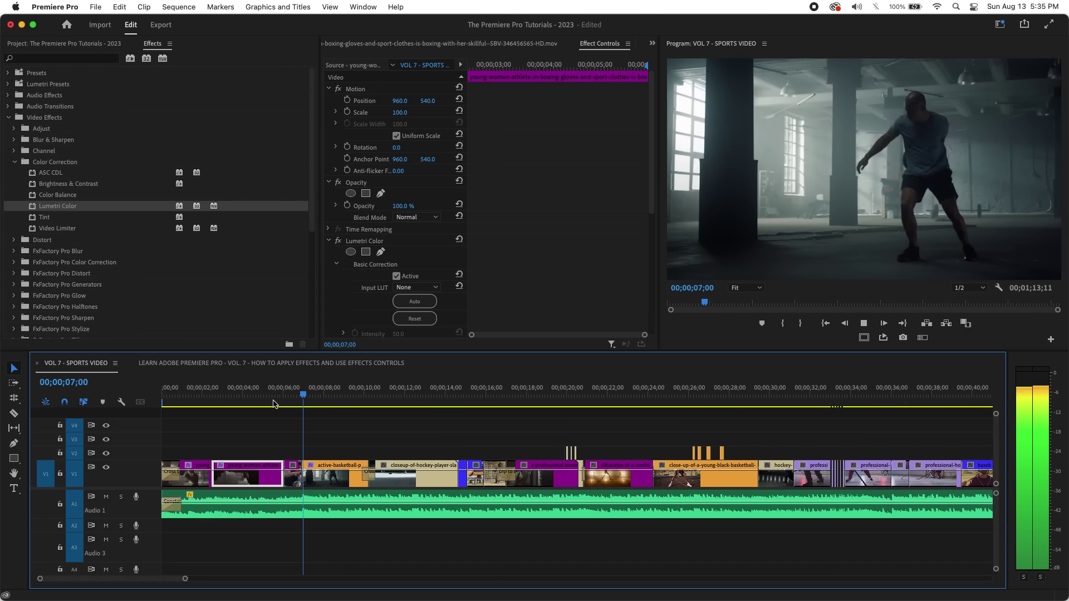
{"action": "key", "text": "space"}
{"action": "left_click", "coordinate": [289, 396]}
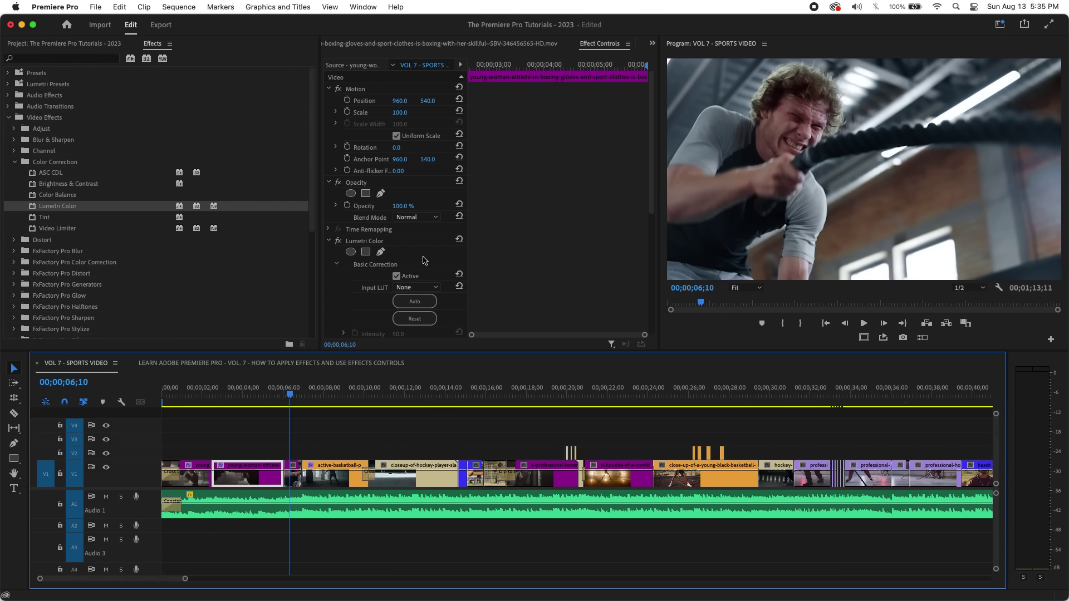
{"action": "scroll", "coordinate": [424, 260], "scroll_direction": "down", "scroll_amount": 1}
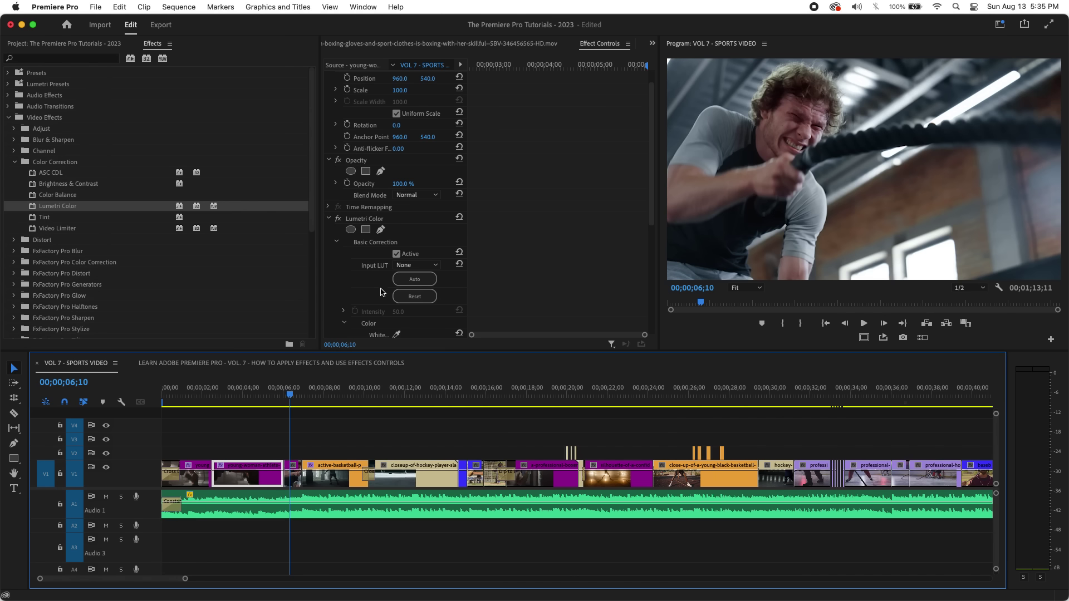
{"action": "scroll", "coordinate": [382, 291], "scroll_direction": "down", "scroll_amount": 5}
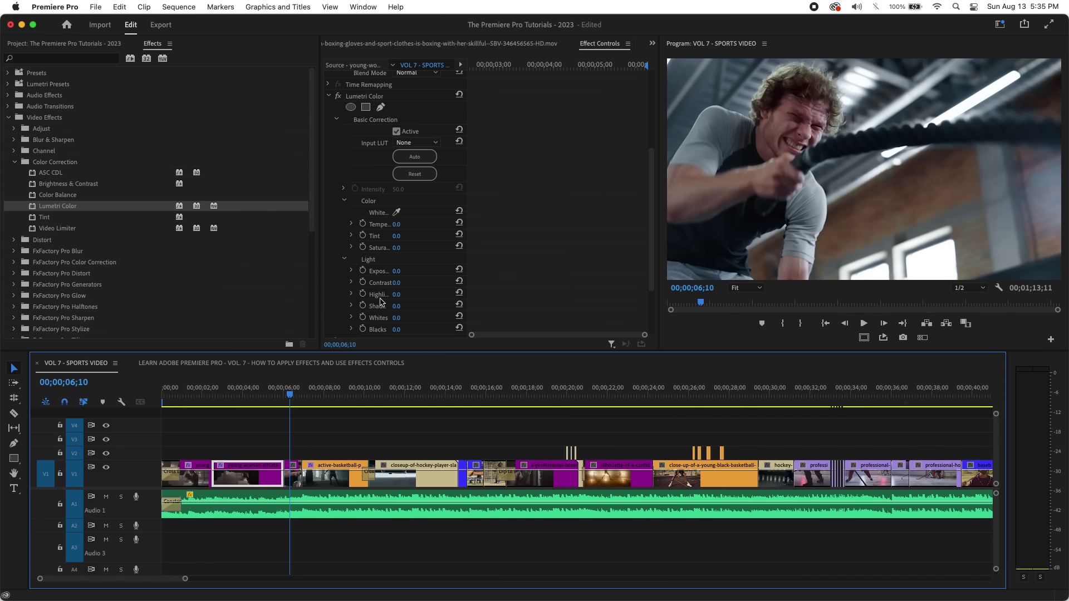
{"action": "left_click_drag", "start_coordinate": [291, 395], "coordinate": [302, 396]}
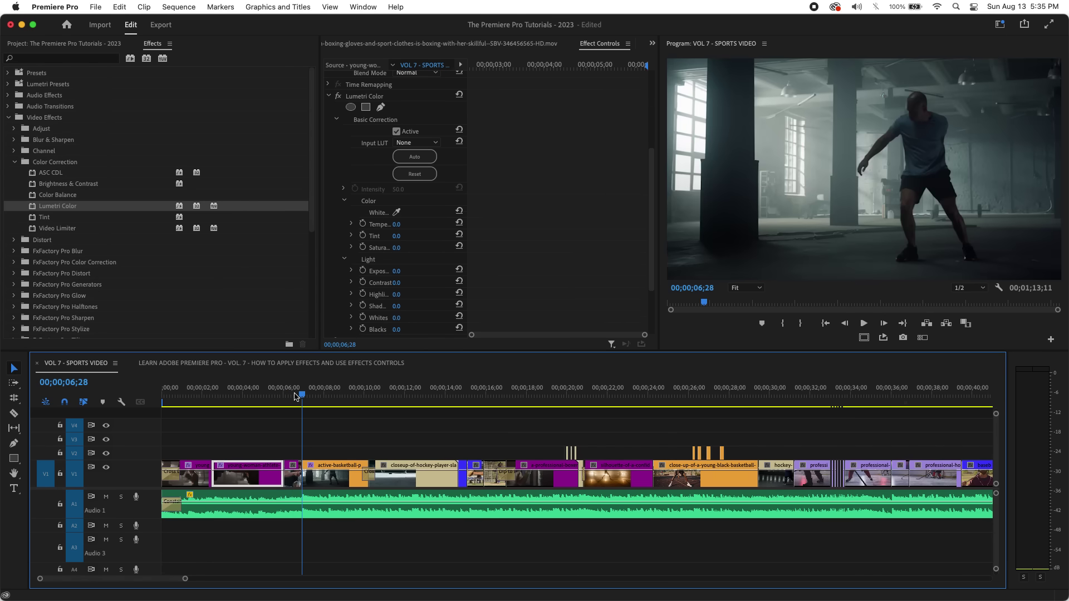
{"action": "left_click", "coordinate": [294, 483]}
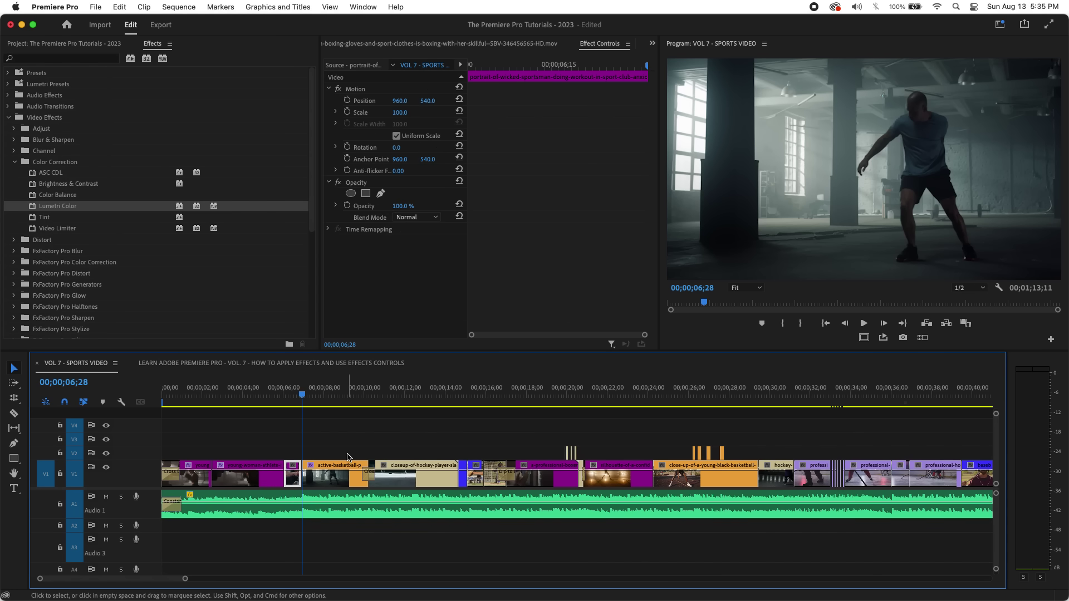
- Paste Lumetri Color onto the active-basketball clip, then undo that paste
{"action": "key", "text": "Left"}
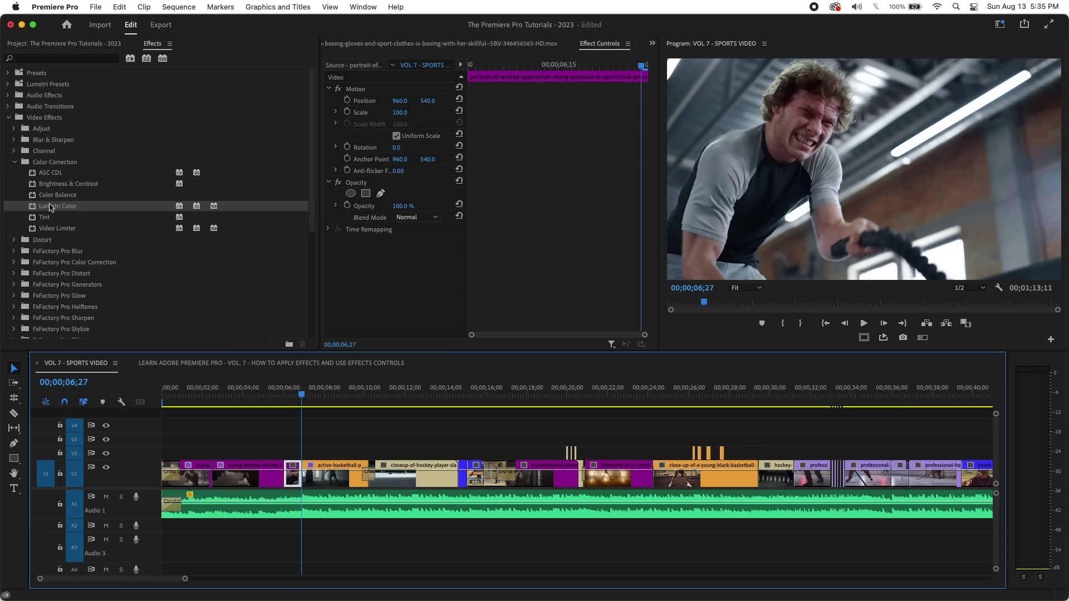
{"action": "left_click", "coordinate": [331, 484]}
{"action": "right_click", "coordinate": [322, 483]}
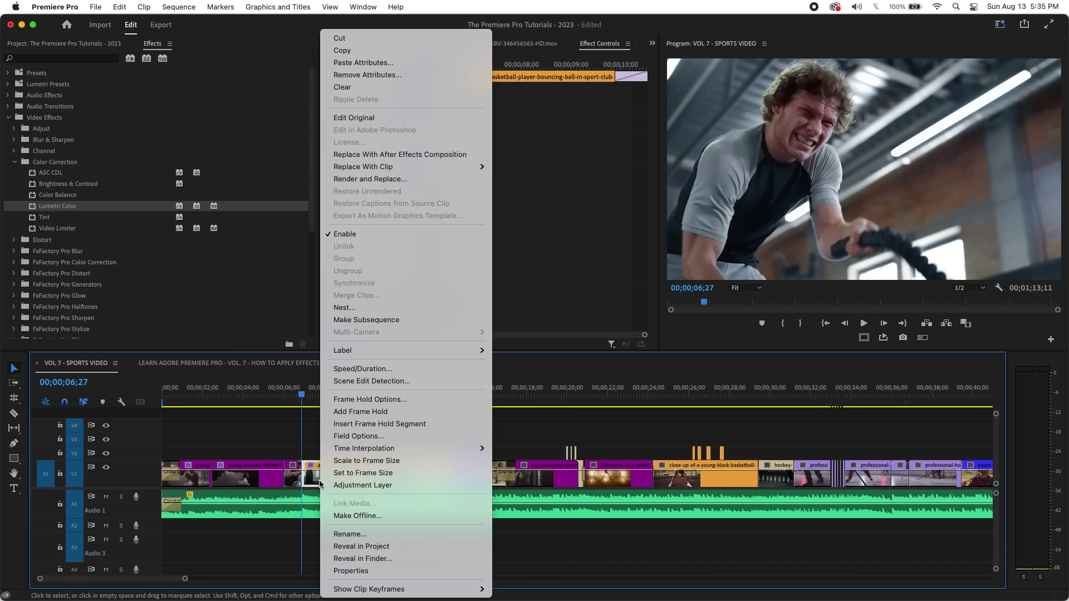
{"action": "left_click", "coordinate": [396, 63]}
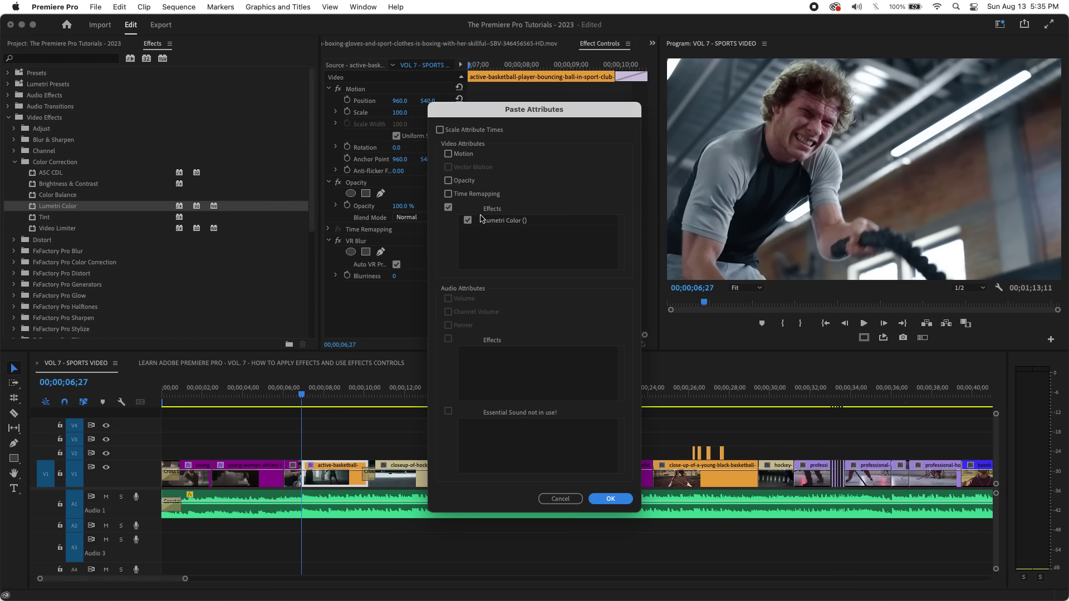
{"action": "left_click", "coordinate": [613, 499]}
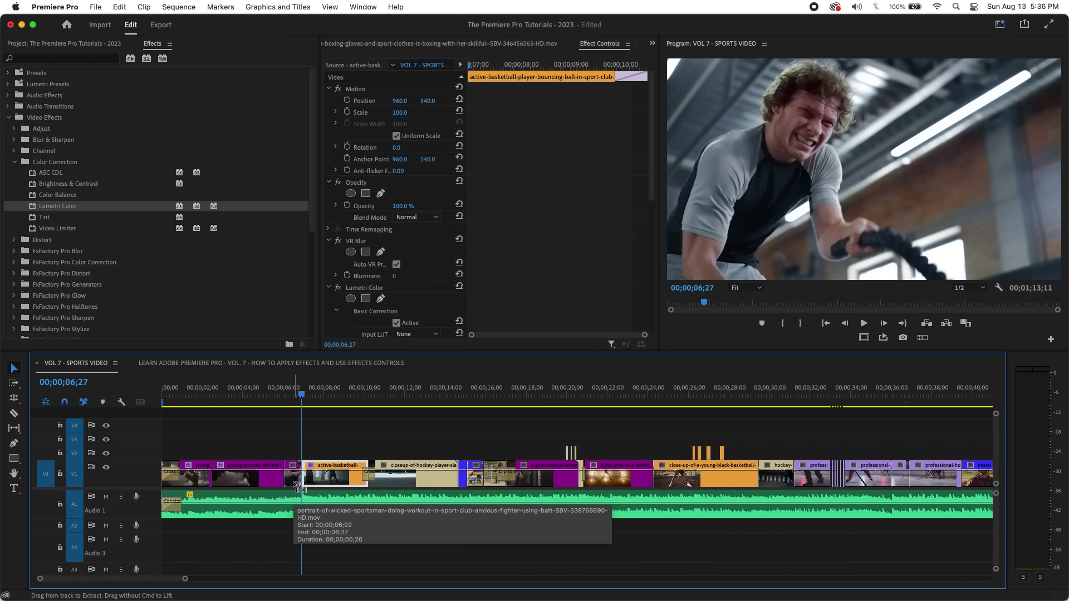
{"action": "key", "text": "cmd+z"}
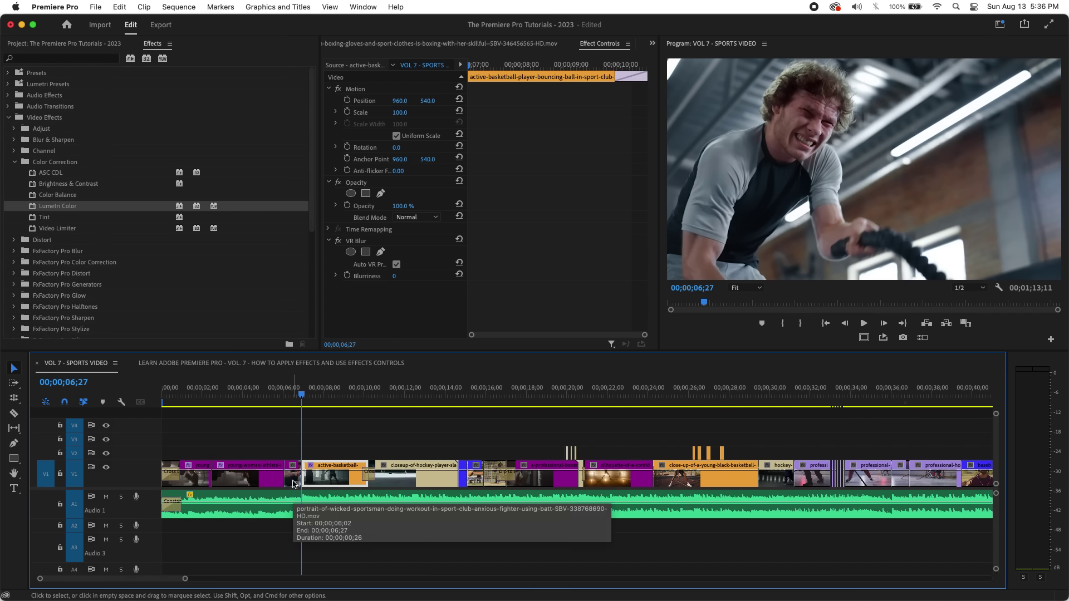
- Paste the Lumetri Color attribute onto the short sportsman battle-rope clip instead
{"action": "left_click", "coordinate": [294, 484]}
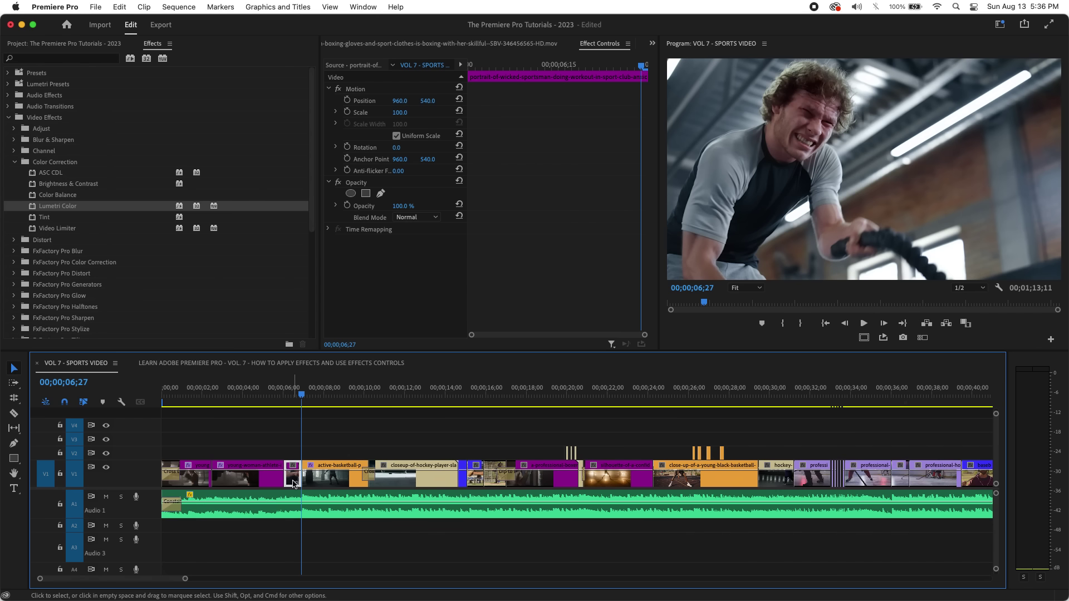
{"action": "right_click", "coordinate": [293, 483]}
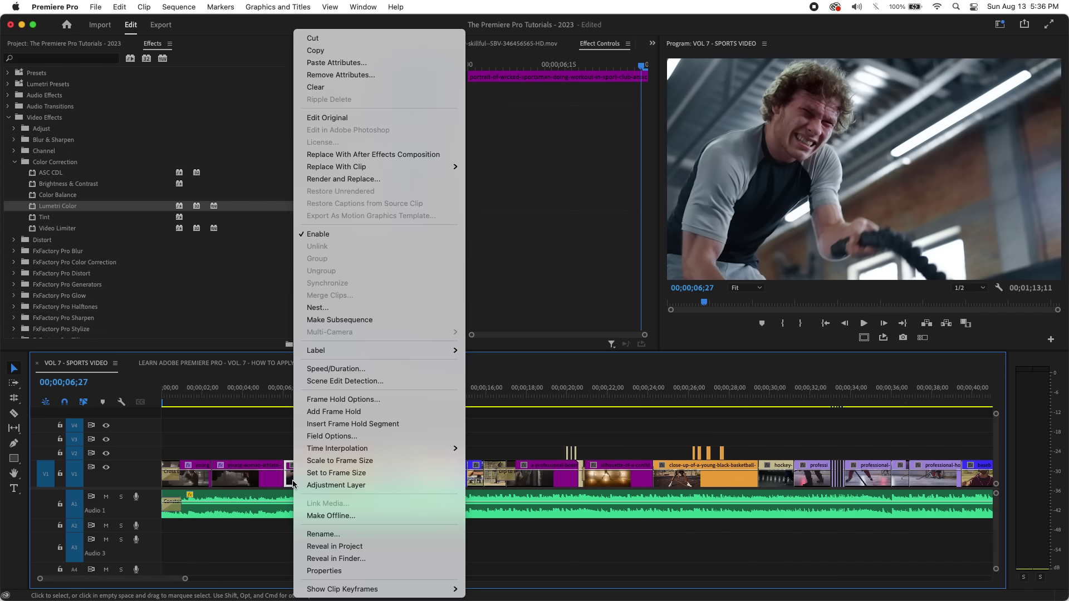
{"action": "left_click", "coordinate": [399, 66]}
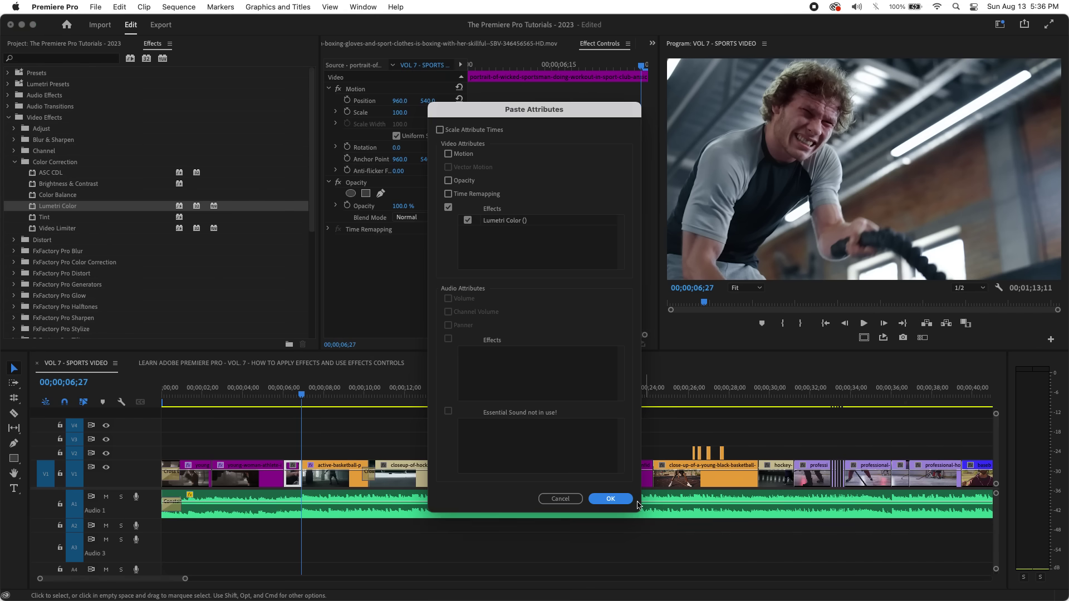
{"action": "left_click", "coordinate": [618, 501]}
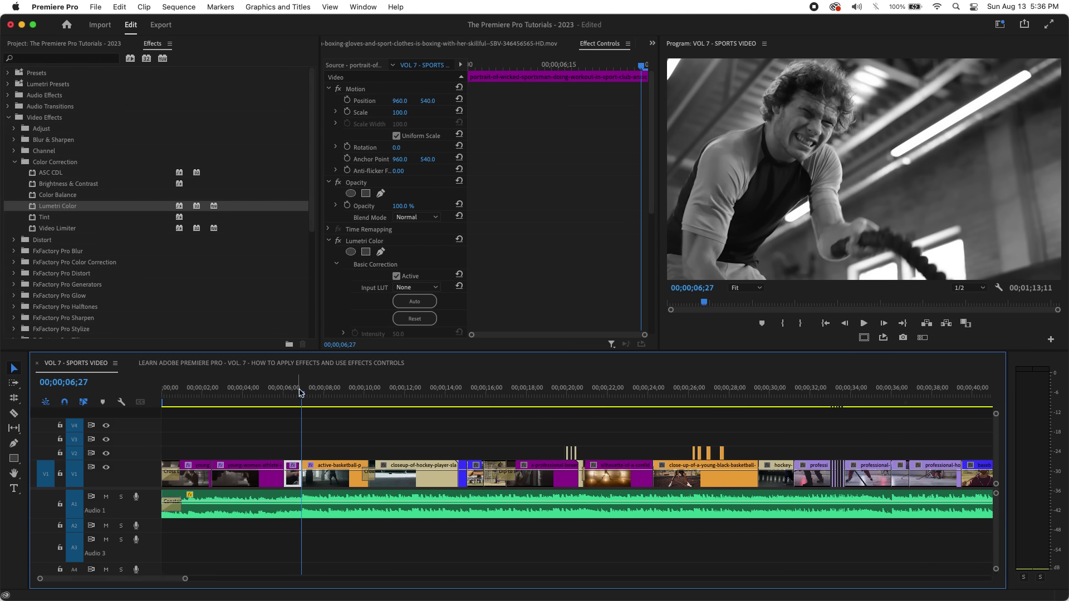
{"action": "scroll", "coordinate": [465, 278], "scroll_direction": "down", "scroll_amount": 5}
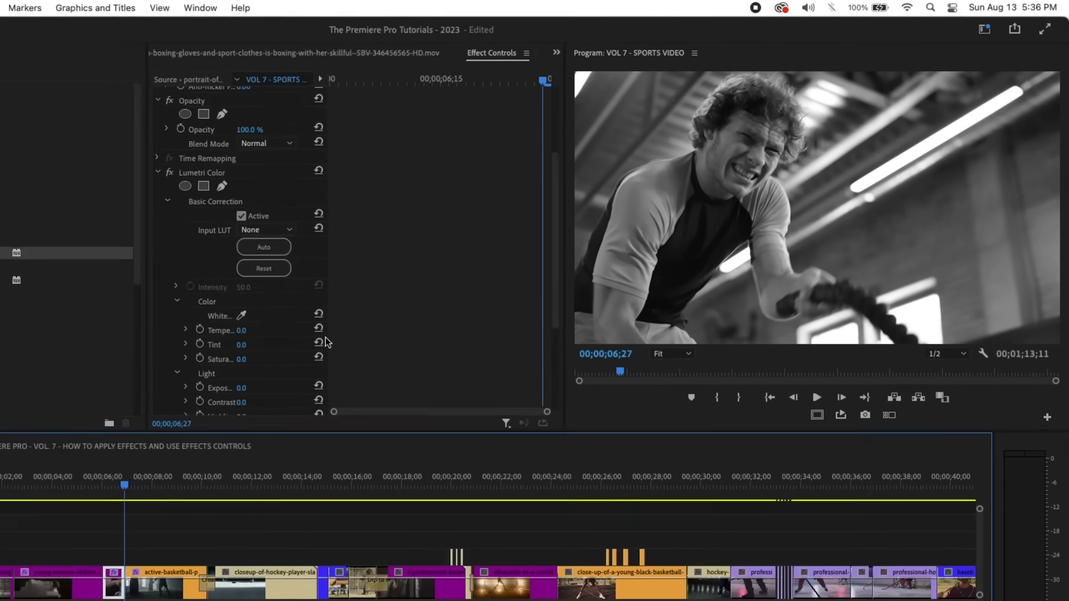
- Add a 0.0 Lumetri Saturation keyframe at 00;00;06;27 on the sportsman clip
{"action": "scroll", "coordinate": [450, 286], "scroll_direction": "down", "scroll_amount": 5}
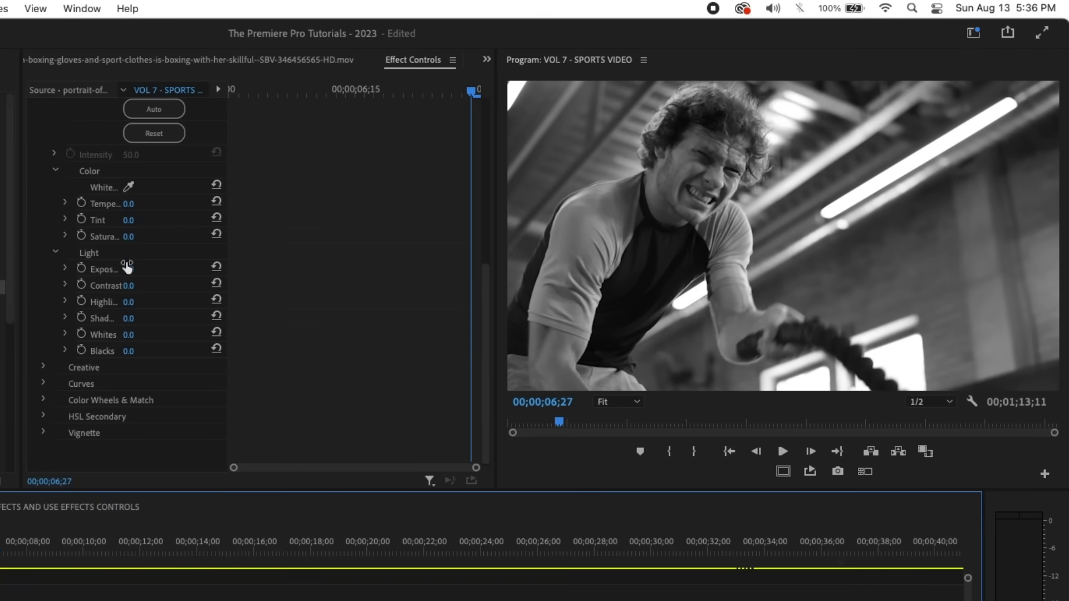
{"action": "left_click", "coordinate": [64, 236]}
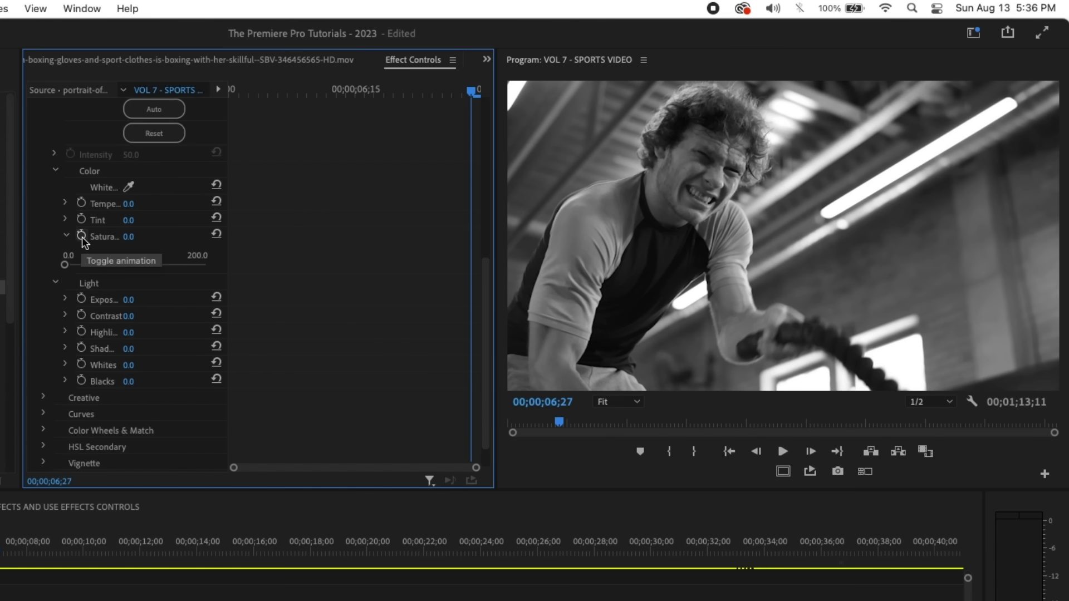
{"action": "left_click", "coordinate": [82, 235]}
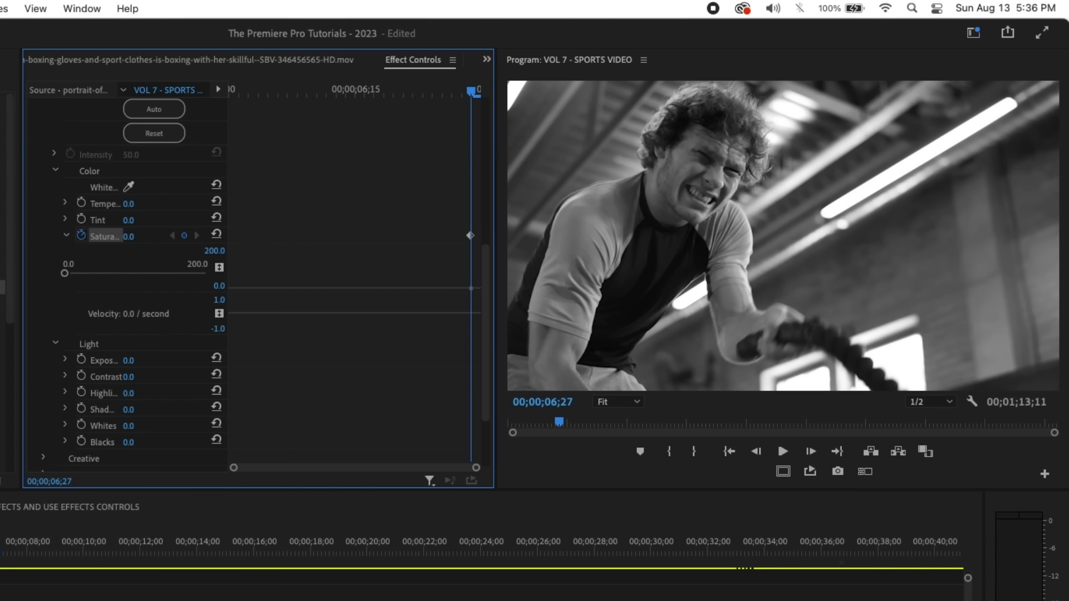
{"action": "left_click", "coordinate": [2, 554]}
{"action": "key", "text": "Left"}
{"action": "key", "text": "Left"}
{"action": "key", "text": "Left"}
{"action": "key", "text": "Left"}
{"action": "key", "text": "Left"}
{"action": "key", "text": "Left"}
{"action": "key", "text": "Left"}
{"action": "key", "text": "Left"}
{"action": "key", "text": "Left"}
{"action": "key", "text": "Left"}
{"action": "key", "text": "Left"}
{"action": "key", "text": "Left"}
{"action": "key", "text": "Left"}
{"action": "key", "text": "Left"}
{"action": "key", "text": "Left"}
{"action": "key", "text": "Left"}
{"action": "key", "text": "Left"}
{"action": "key", "text": "Left"}
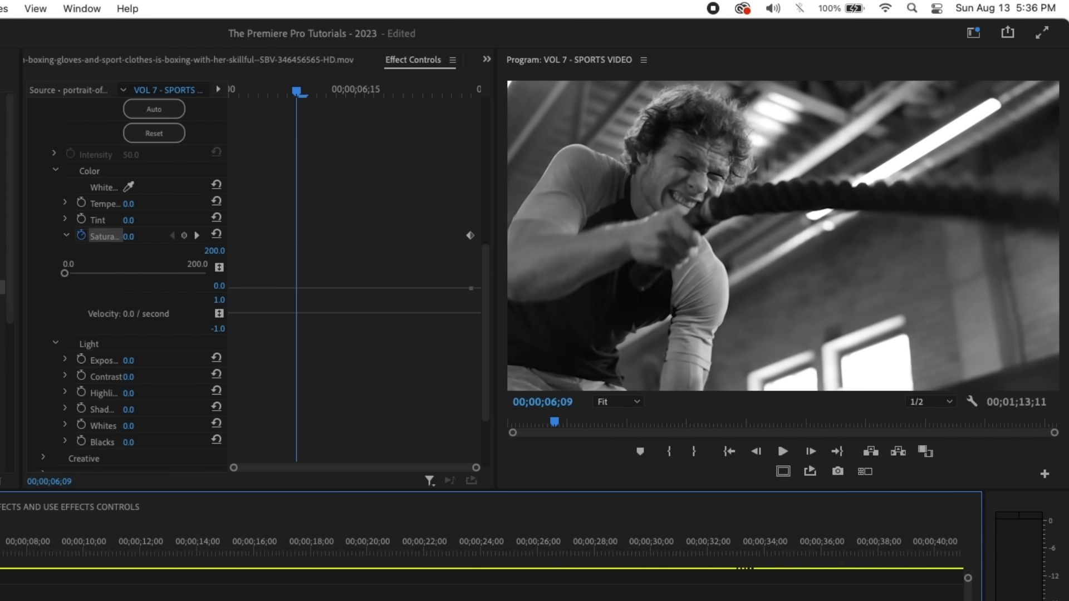
- Add a Saturation keyframe of 100 at 06;02 and play back the fading ramp
{"action": "key", "text": "Left"}
{"action": "key", "text": "Left"}
{"action": "key", "text": "Left"}
{"action": "key", "text": "Left"}
{"action": "key", "text": "Left"}
{"action": "key", "text": "Left"}
{"action": "key", "text": "Left"}
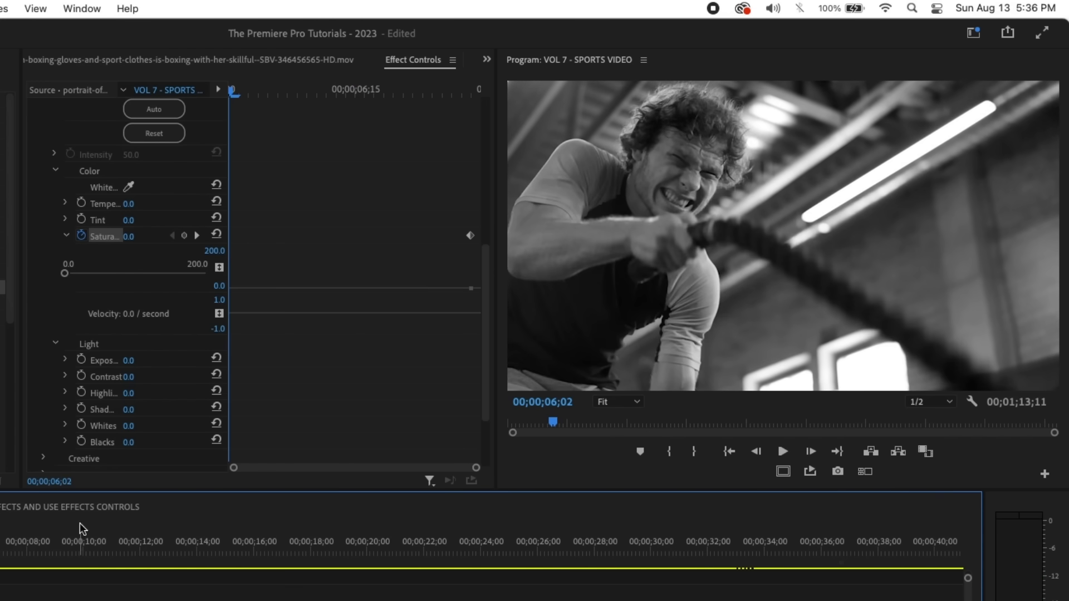
{"action": "left_click", "coordinate": [131, 236]}
{"action": "type", "text": "10"}
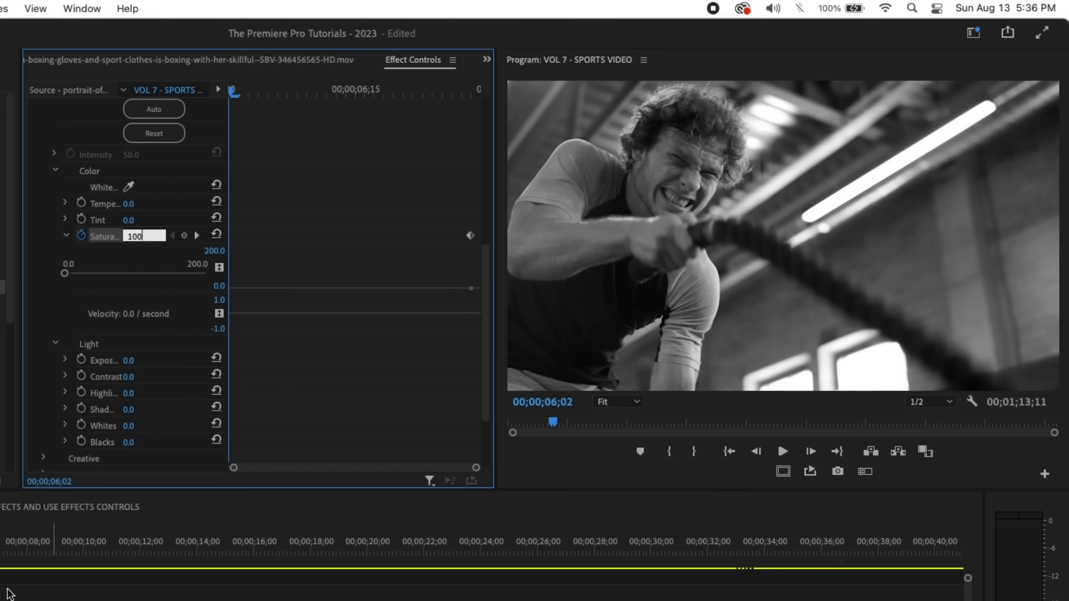
{"action": "key", "text": "Return"}
{"action": "key", "text": "space"}
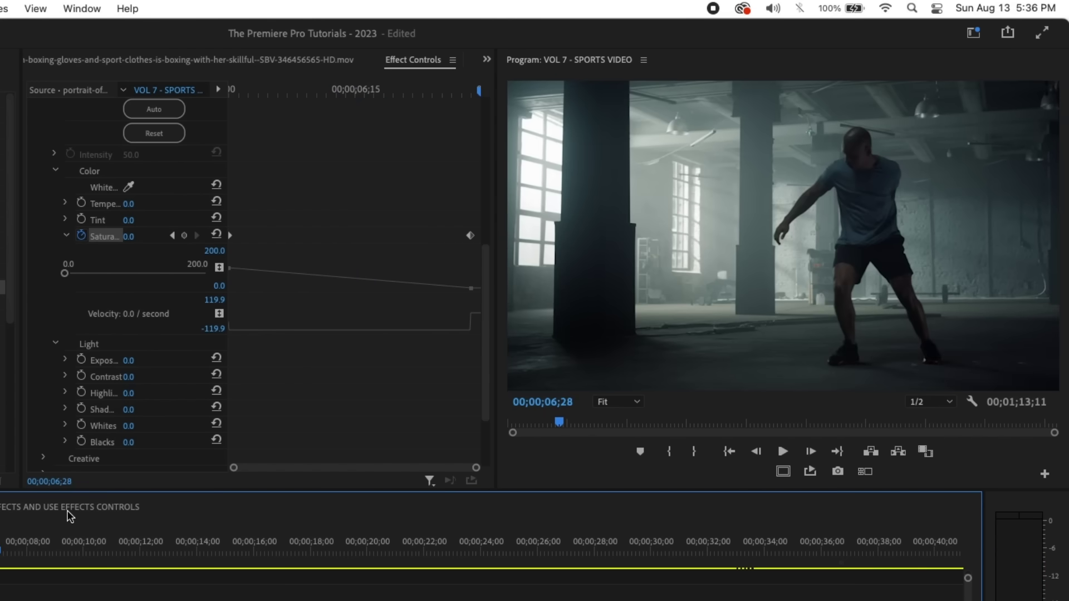
{"action": "left_click", "coordinate": [37, 559]}
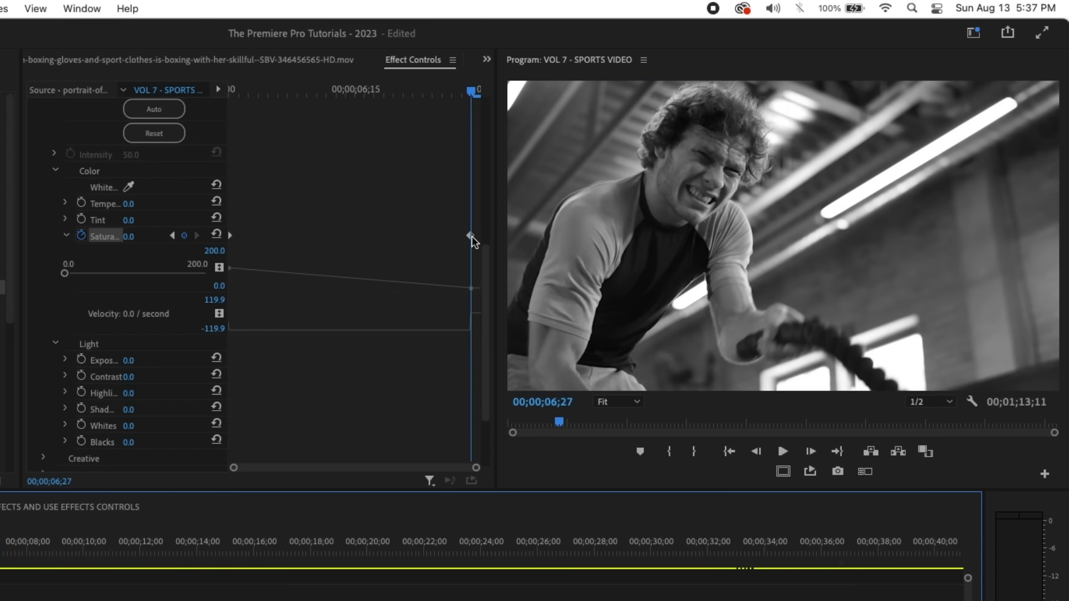
- Move the saturation keyframes so the ramp runs from the clip's first to last frame
{"action": "left_click_drag", "start_coordinate": [473, 82], "coordinate": [177, 148]}
{"action": "key", "text": "space"}
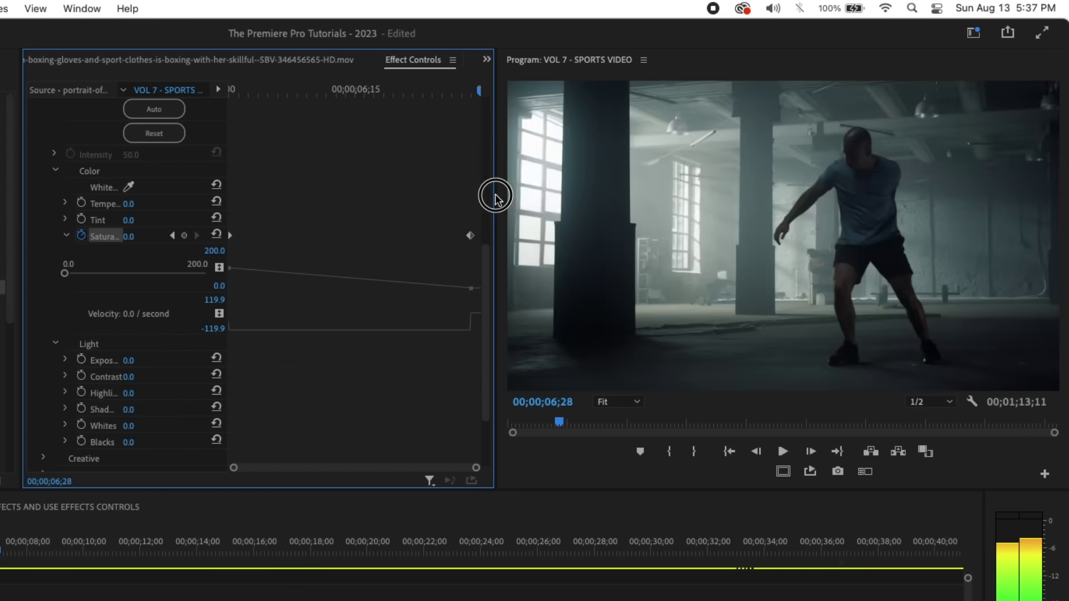
{"action": "left_click", "coordinate": [470, 235]}
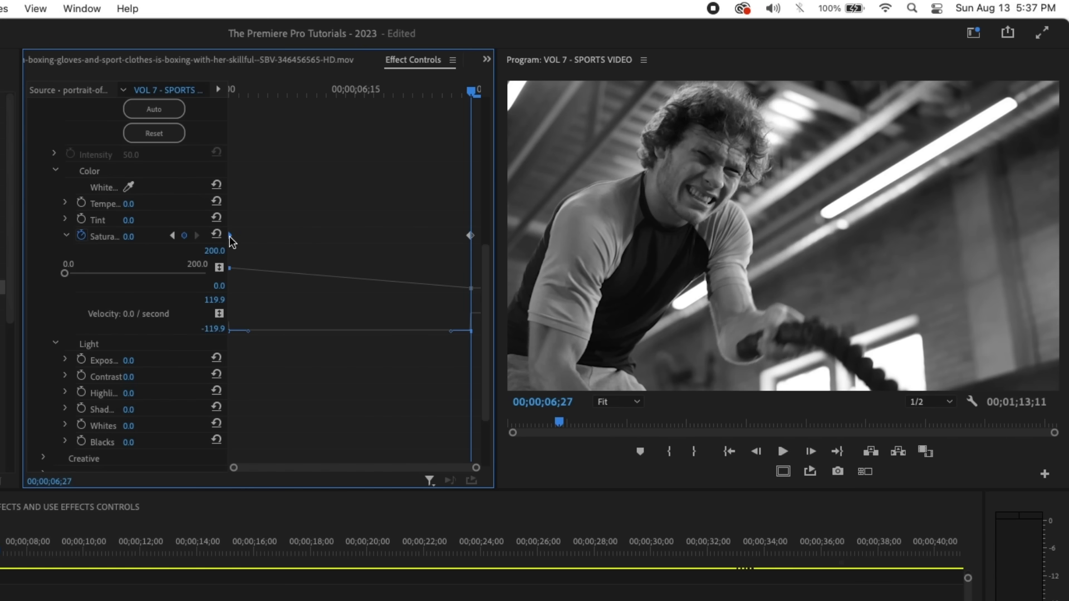
{"action": "left_click_drag", "start_coordinate": [470, 237], "coordinate": [441, 275]}
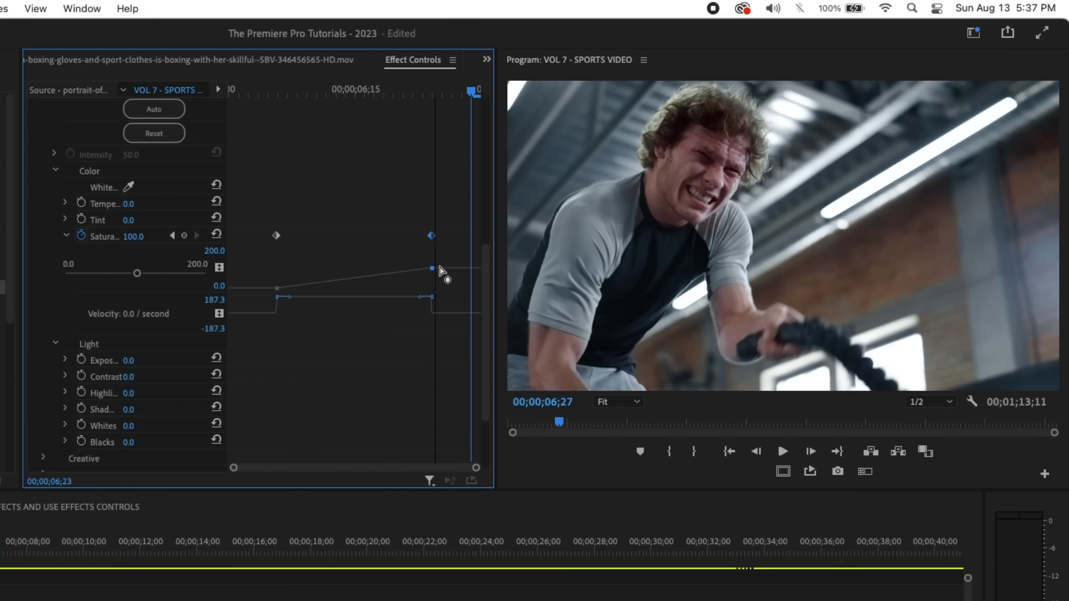
{"action": "left_click", "coordinate": [480, 93]}
{"action": "key", "text": "Left"}
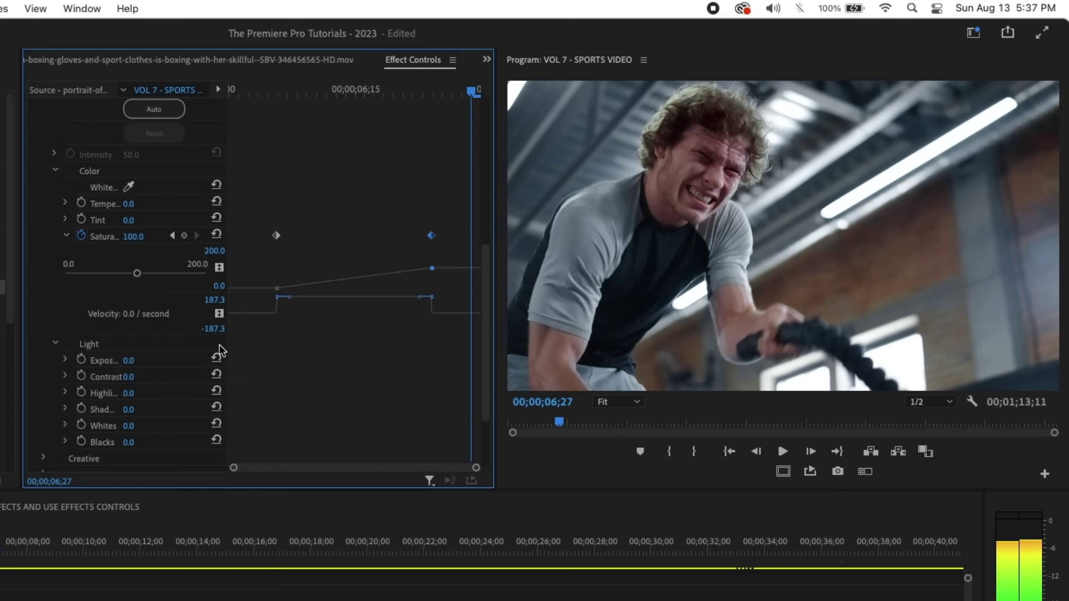
{"action": "left_click", "coordinate": [432, 237]}
{"action": "left_click_drag", "start_coordinate": [432, 238], "coordinate": [471, 239]}
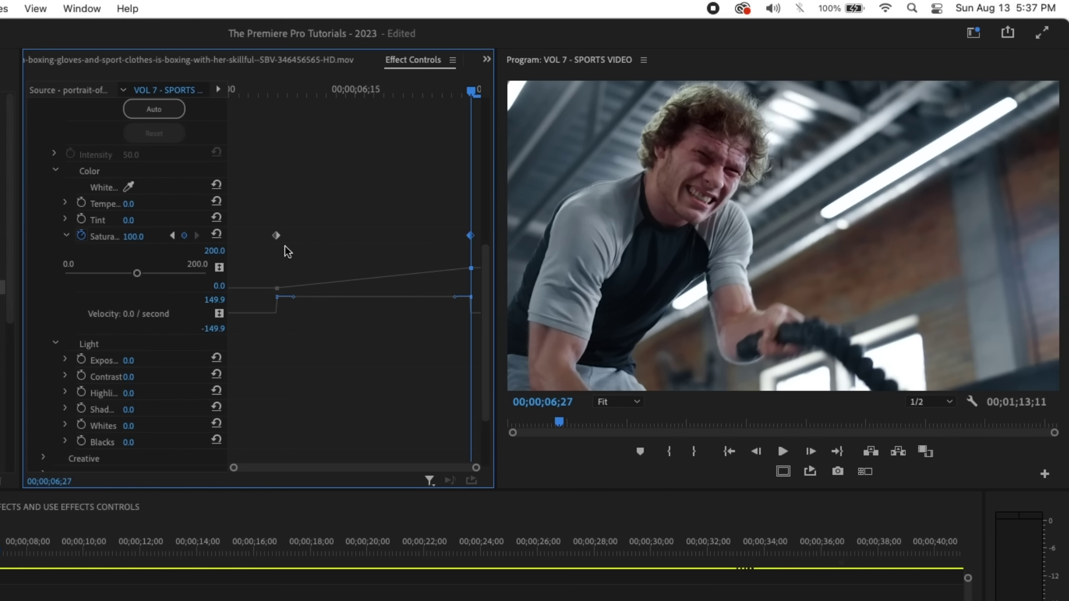
{"action": "left_click_drag", "start_coordinate": [276, 236], "coordinate": [207, 262]}
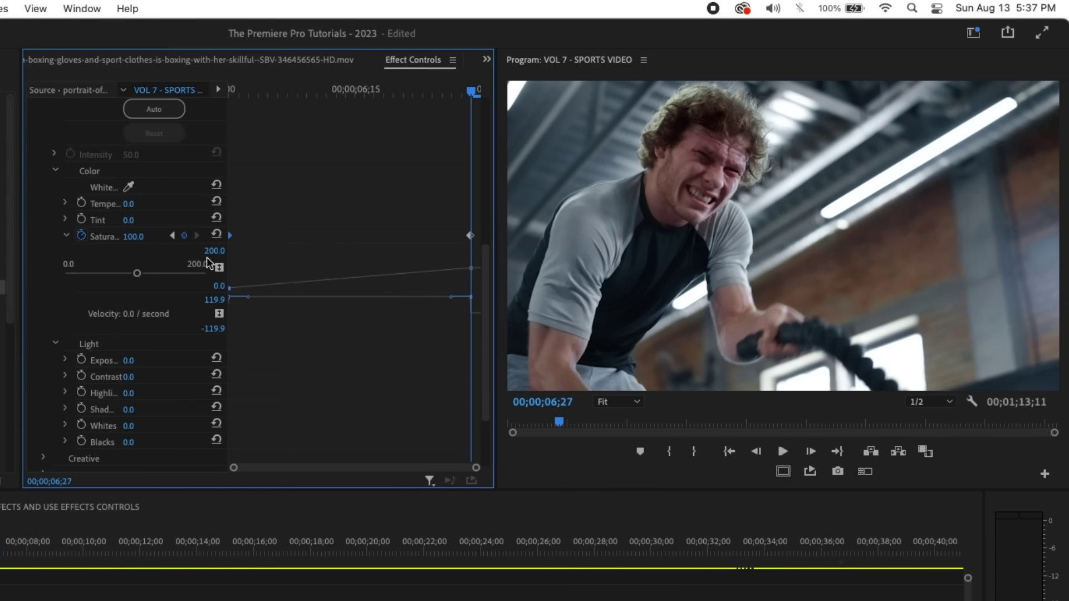
{"action": "left_click_drag", "start_coordinate": [474, 95], "coordinate": [250, 95]}
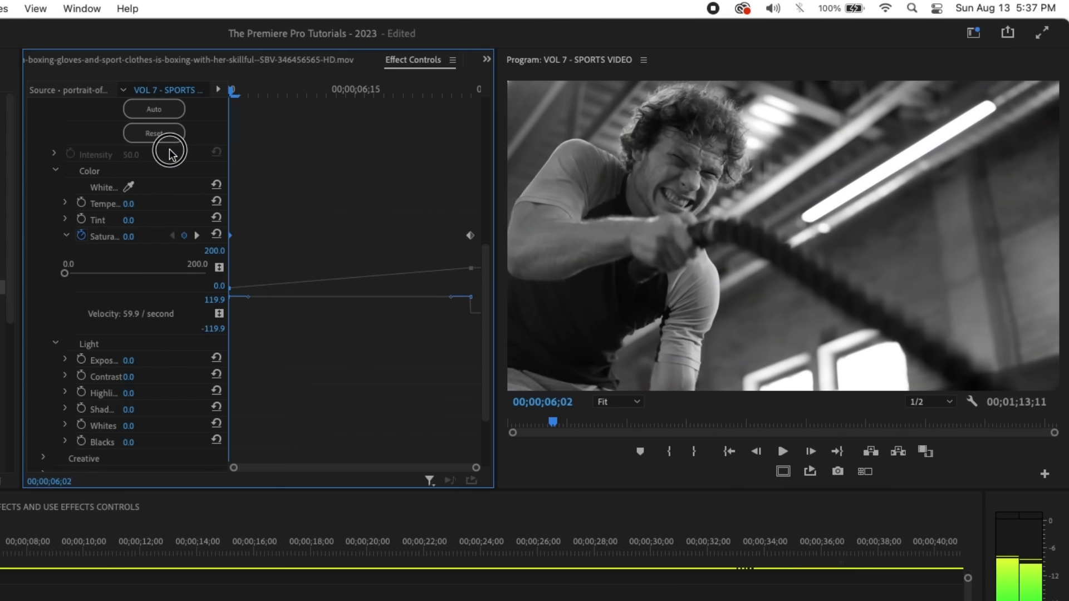
{"action": "left_click_drag", "start_coordinate": [292, 147], "coordinate": [131, 524]}
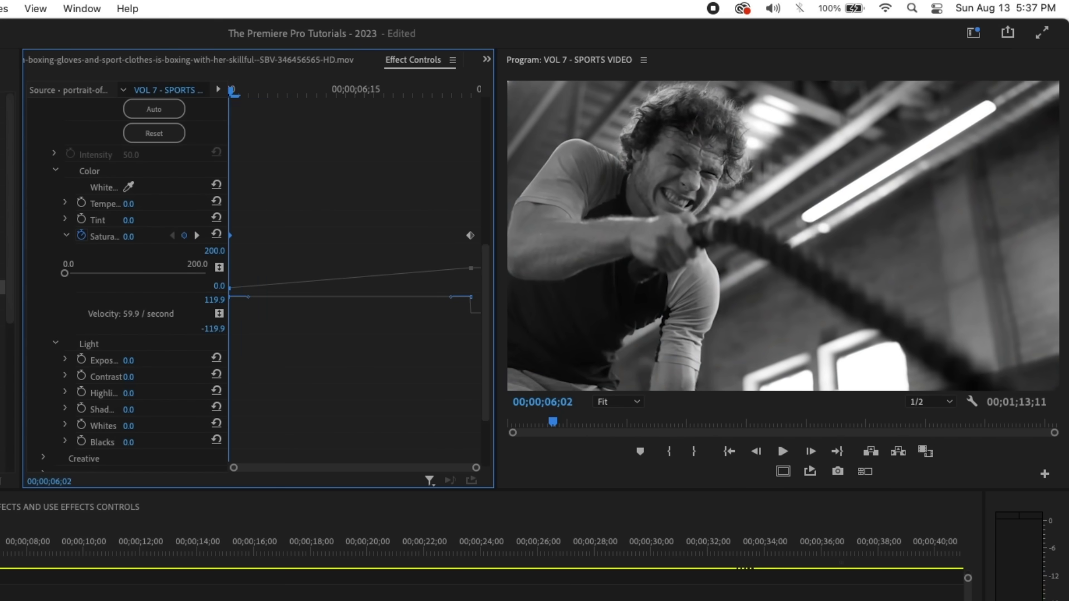
- Step frame by frame through the saturation ramp up to 100 at its end
{"action": "key", "text": "Up"}
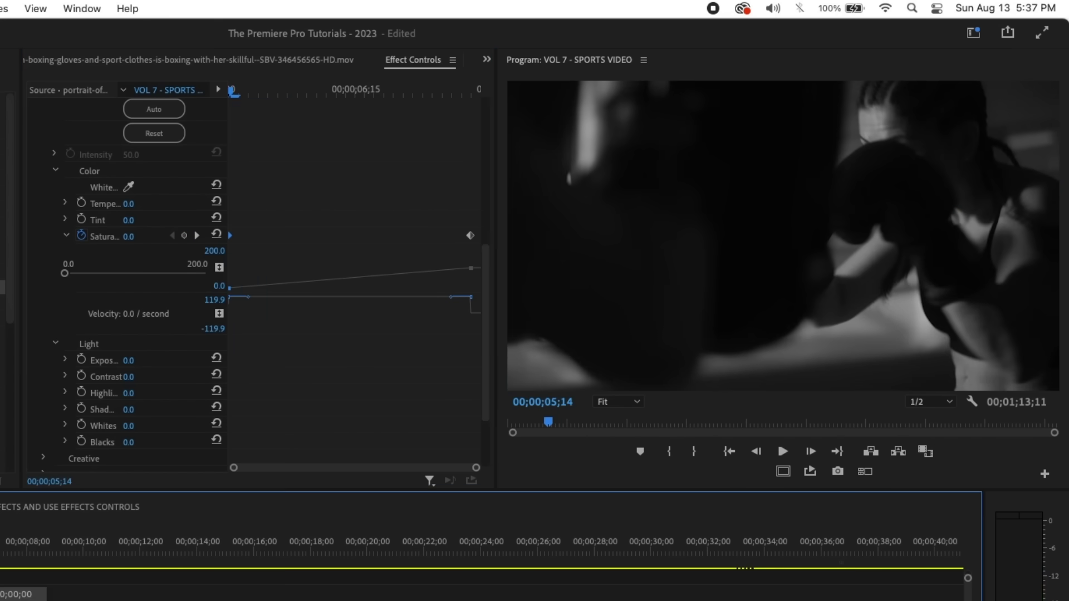
{"action": "key", "text": "Down"}
{"action": "key", "text": "space"}
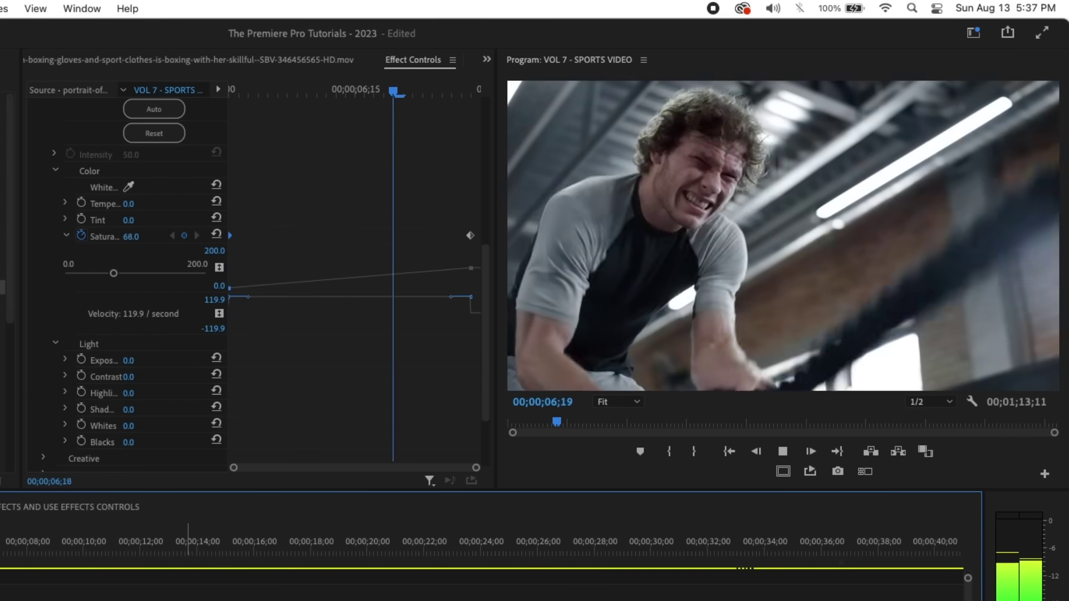
{"action": "key", "text": "space"}
{"action": "key", "text": "Left"}
{"action": "key", "text": "Left"}
{"action": "key", "text": "Left"}
{"action": "key", "text": "Left"}
{"action": "key", "text": "Left"}
{"action": "key", "text": "Left"}
{"action": "key", "text": "Left"}
{"action": "key", "text": "Left"}
{"action": "key", "text": "Left"}
{"action": "key", "text": "Left"}
{"action": "key", "text": "Left"}
{"action": "key", "text": "Left"}
{"action": "key", "text": "Left"}
{"action": "key", "text": "Left"}
{"action": "key", "text": "Left"}
{"action": "key", "text": "Left"}
{"action": "key", "text": "Left"}
{"action": "key", "text": "Left"}
{"action": "key", "text": "Left"}
{"action": "key", "text": "Left"}
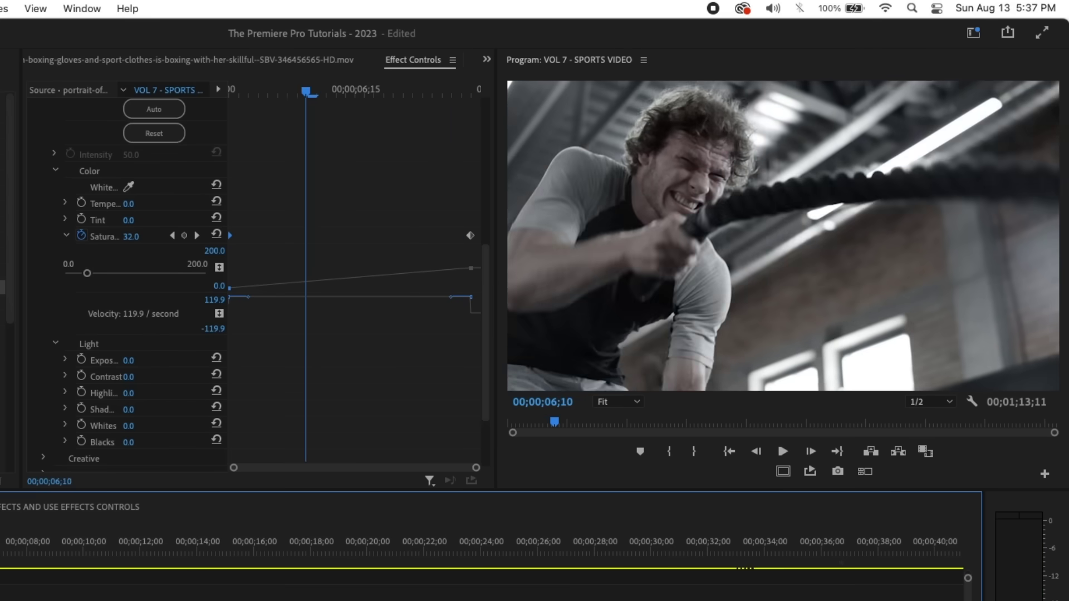
{"action": "key", "text": "Up"}
{"action": "key", "text": "Right"}
{"action": "key", "text": "Right"}
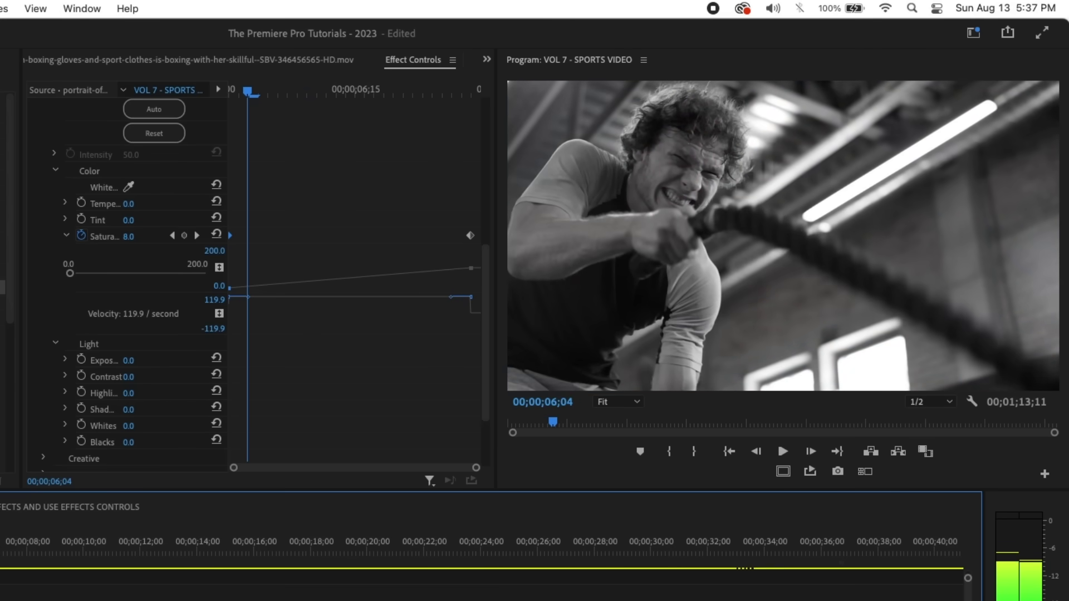
{"action": "key", "text": "Right"}
{"action": "key", "text": "Right"}
{"action": "key", "text": "Right"}
{"action": "key", "text": "Right"}
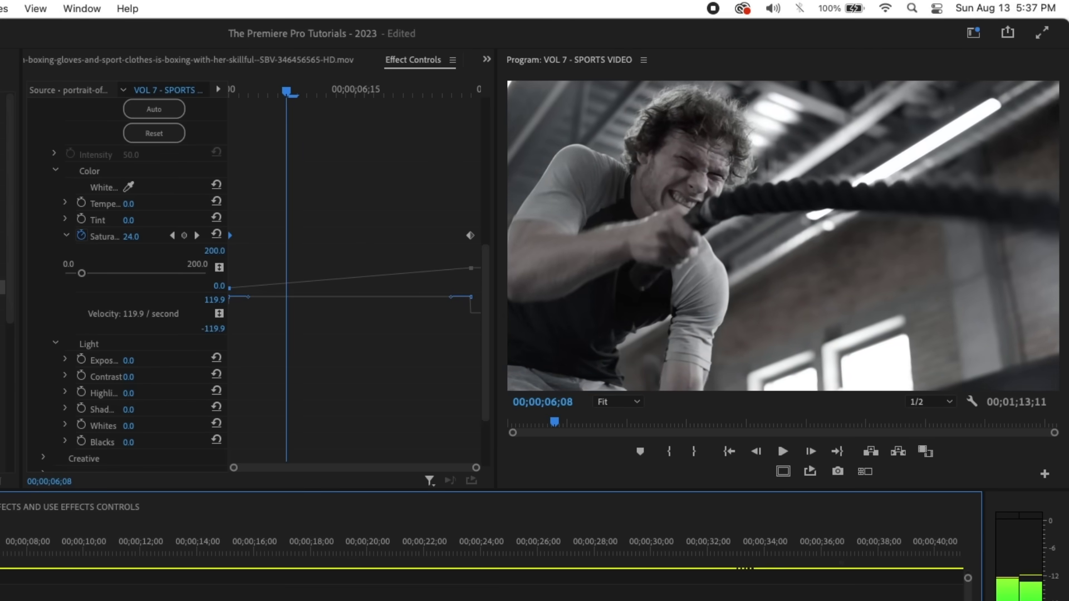
{"action": "key", "text": "Right"}
{"action": "key", "text": "Right"}
{"action": "key", "text": "Right"}
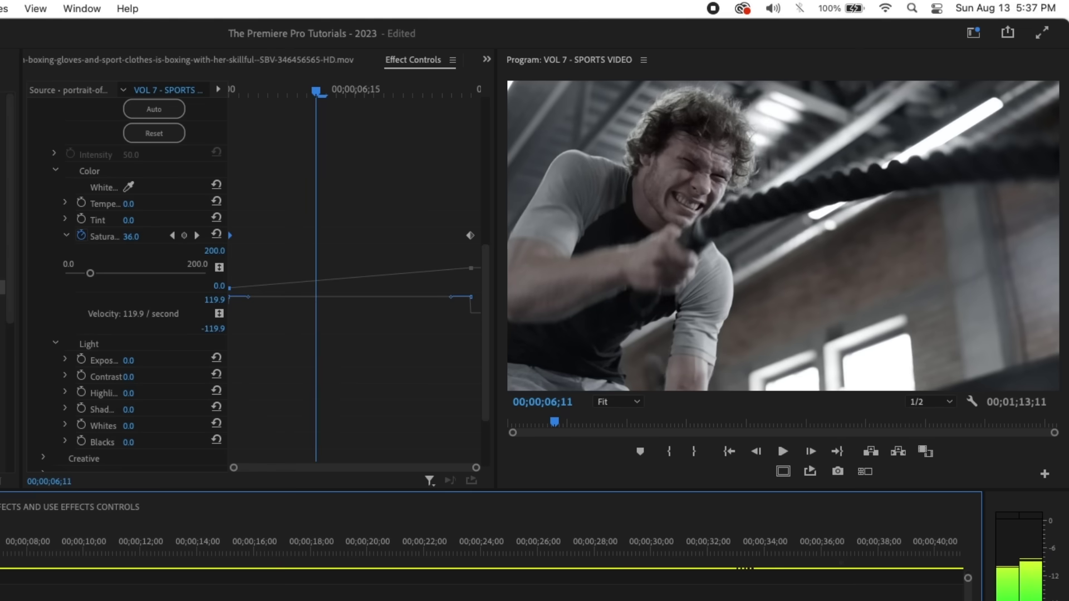
{"action": "key", "text": "Right"}
{"action": "key", "text": "Right"}
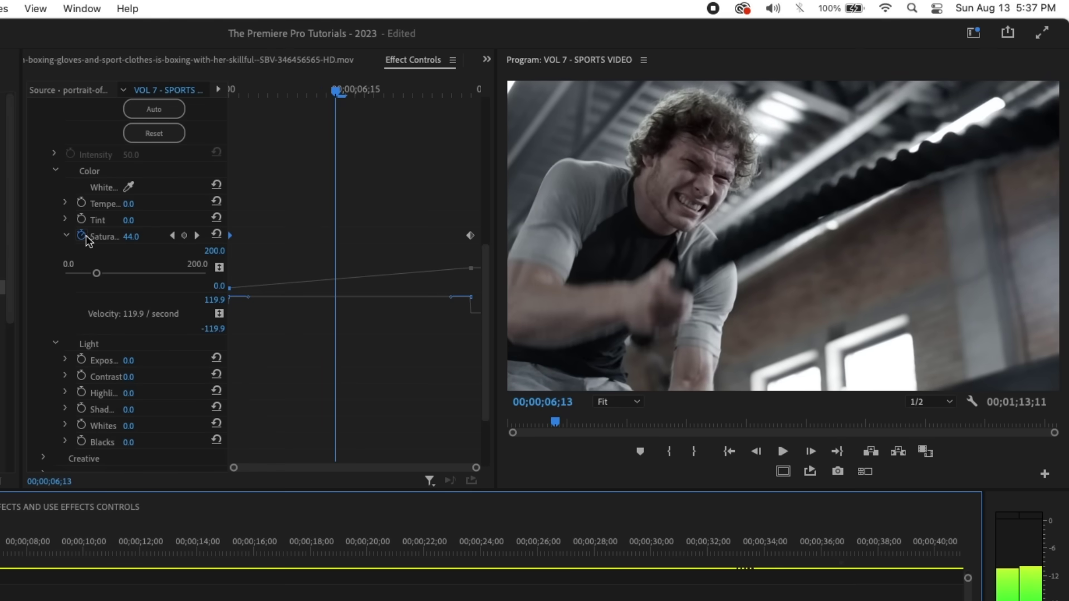
{"action": "key", "text": "Right"}
{"action": "key", "text": "Right"}
{"action": "key", "text": "Right"}
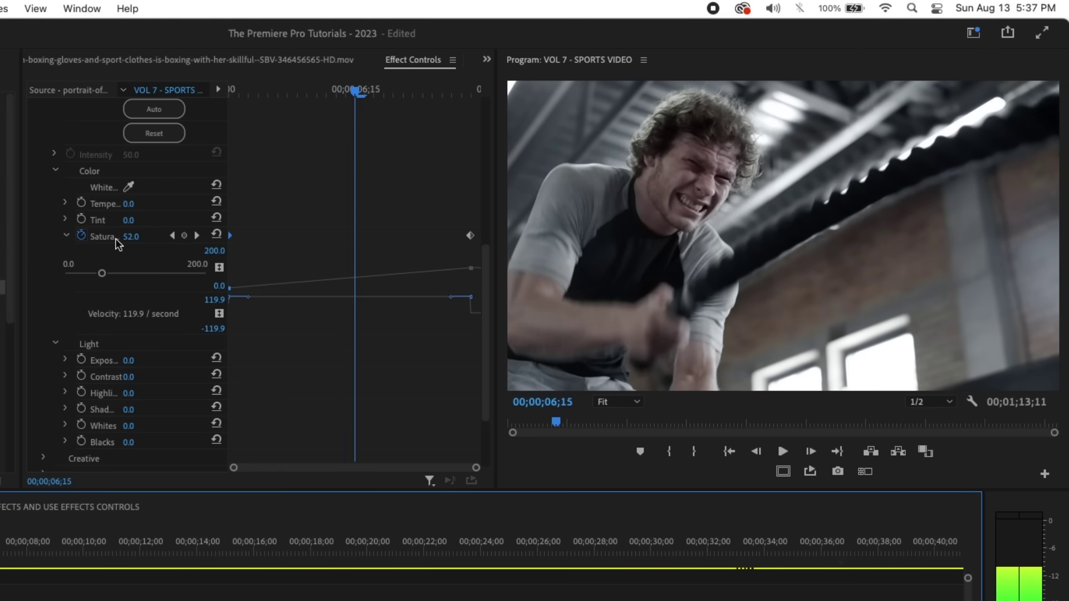
{"action": "key", "text": "Right"}
{"action": "key", "text": "Right"}
{"action": "key", "text": "Right"}
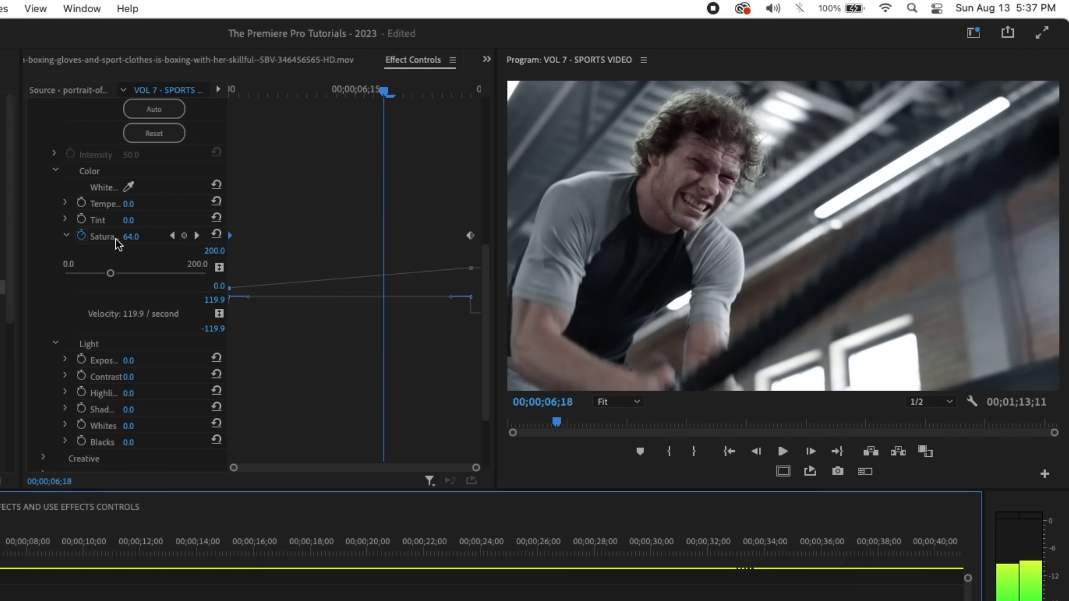
{"action": "key", "text": "Right"}
{"action": "key", "text": "Right"}
{"action": "key", "text": "Right"}
{"action": "key", "text": "Right"}
{"action": "key", "text": "Right"}
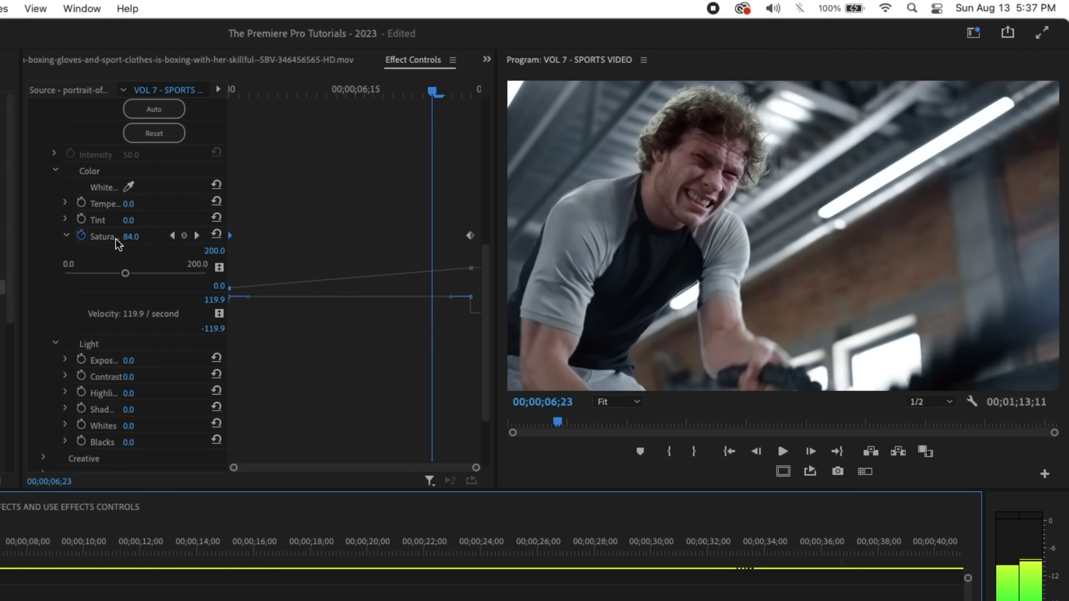
{"action": "key", "text": "Right"}
{"action": "key", "text": "Right"}
{"action": "key", "text": "Right"}
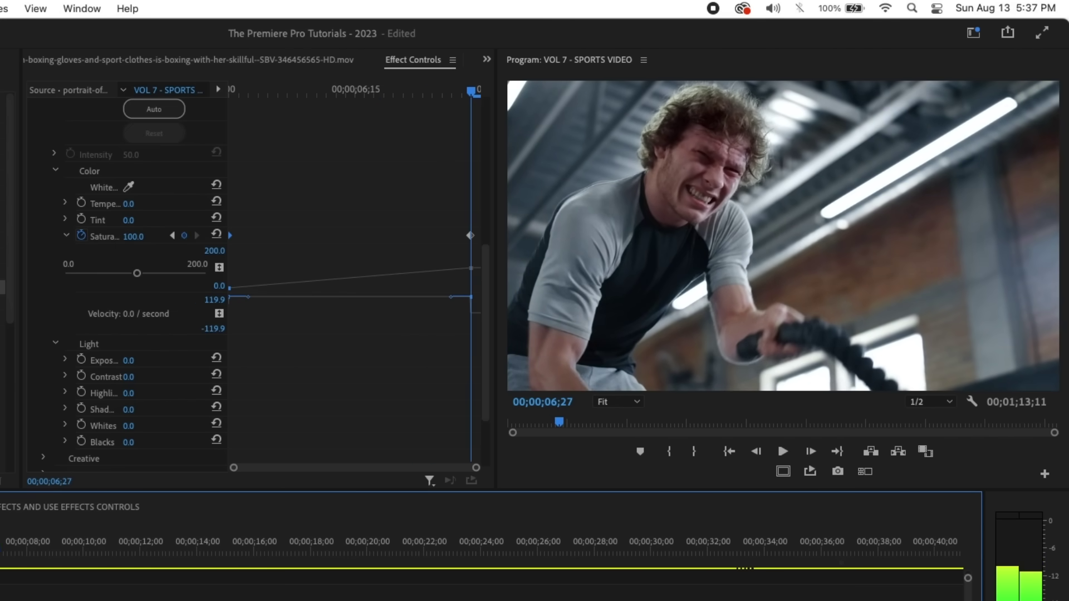
- Play the sequence from the beginning, then scrub back to mid-ramp at 06;15
{"action": "key", "text": "Home"}
{"action": "key", "text": "space"}
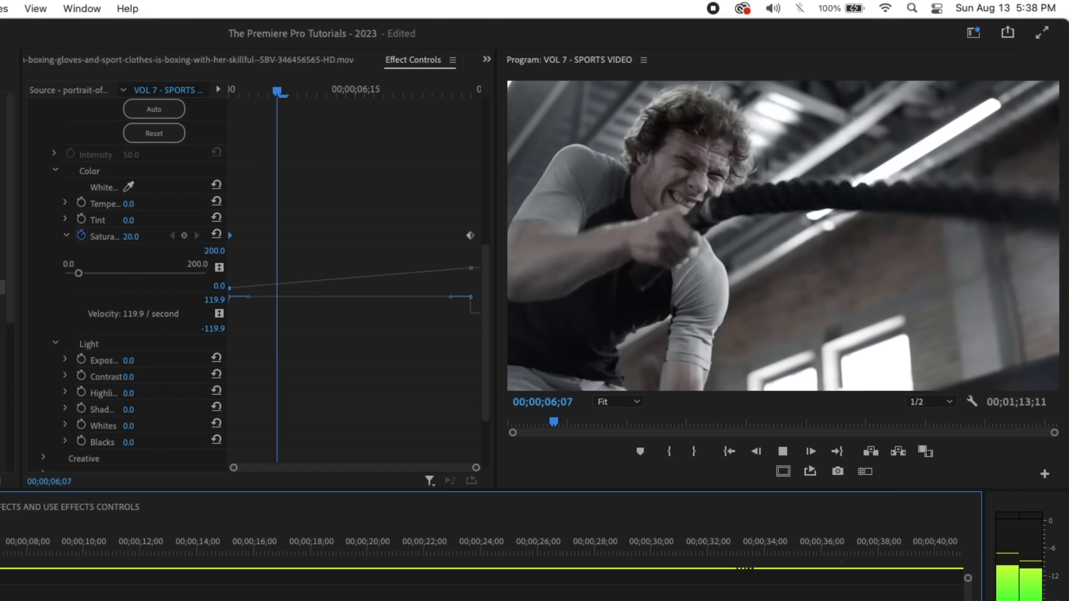
{"action": "key", "text": "space"}
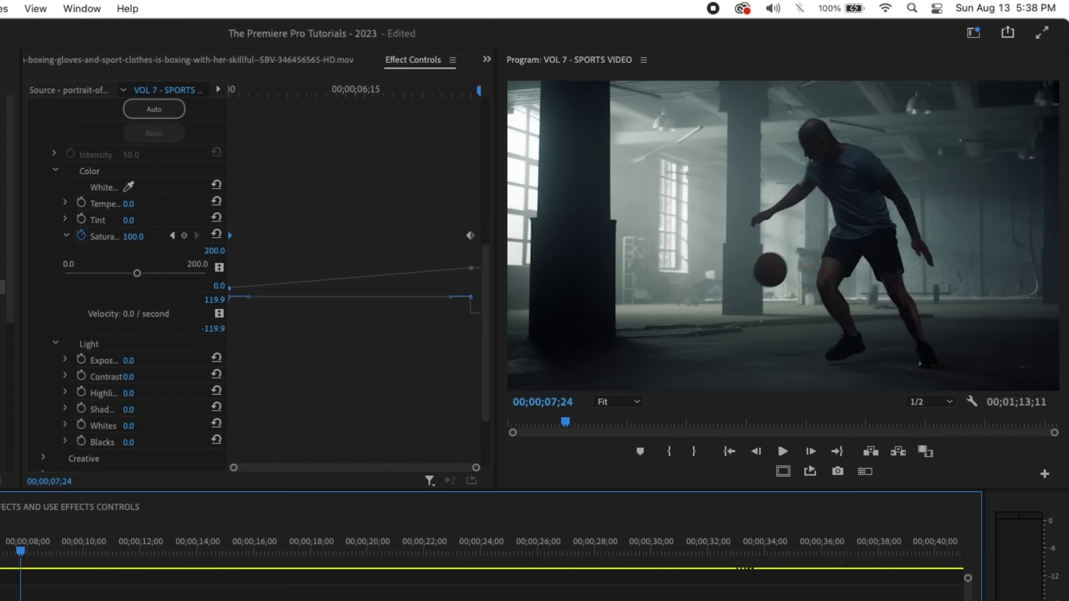
{"action": "left_click_drag", "start_coordinate": [29, 567], "coordinate": [0, 560]}
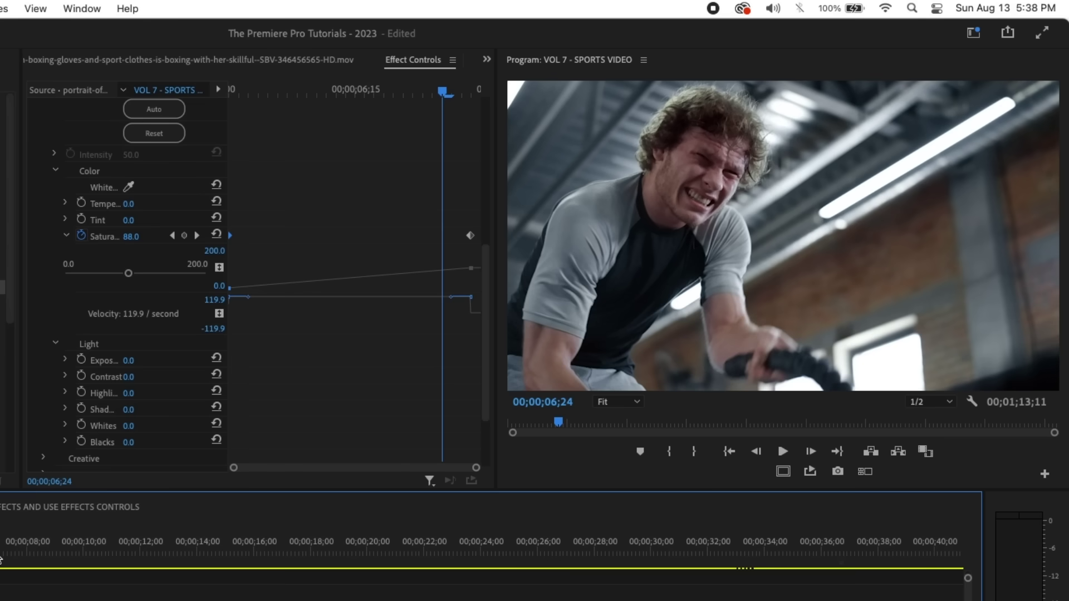
{"action": "left_click_drag", "start_coordinate": [0, 560], "coordinate": [328, 575]}
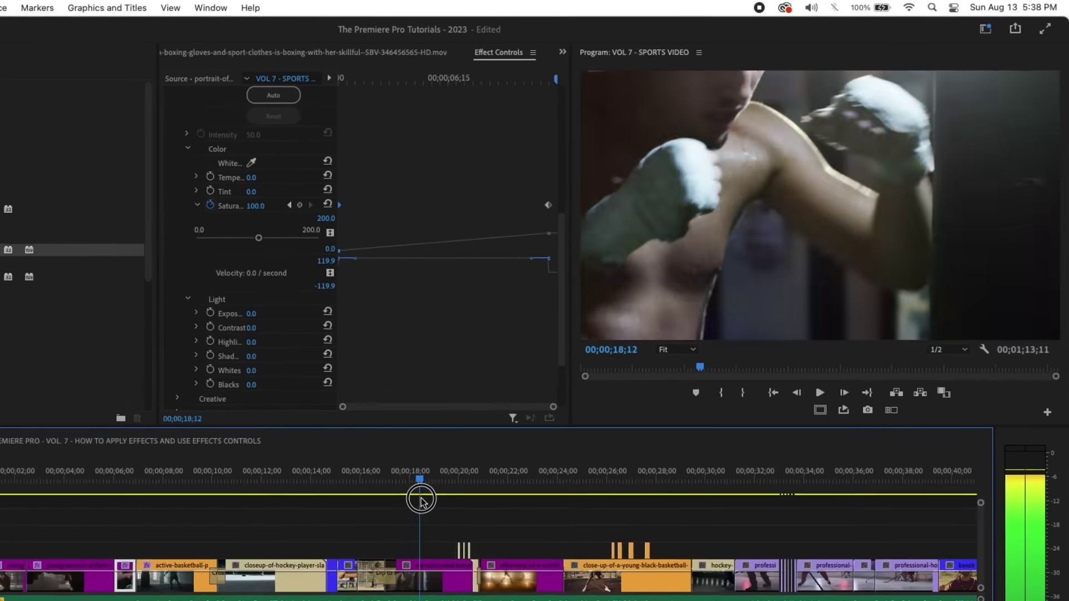
- Scrub to 18;05 and select the a-professional-boxer clip on V1 to view its effects
{"action": "left_click_drag", "start_coordinate": [421, 500], "coordinate": [393, 499]}
{"action": "key", "text": "space"}
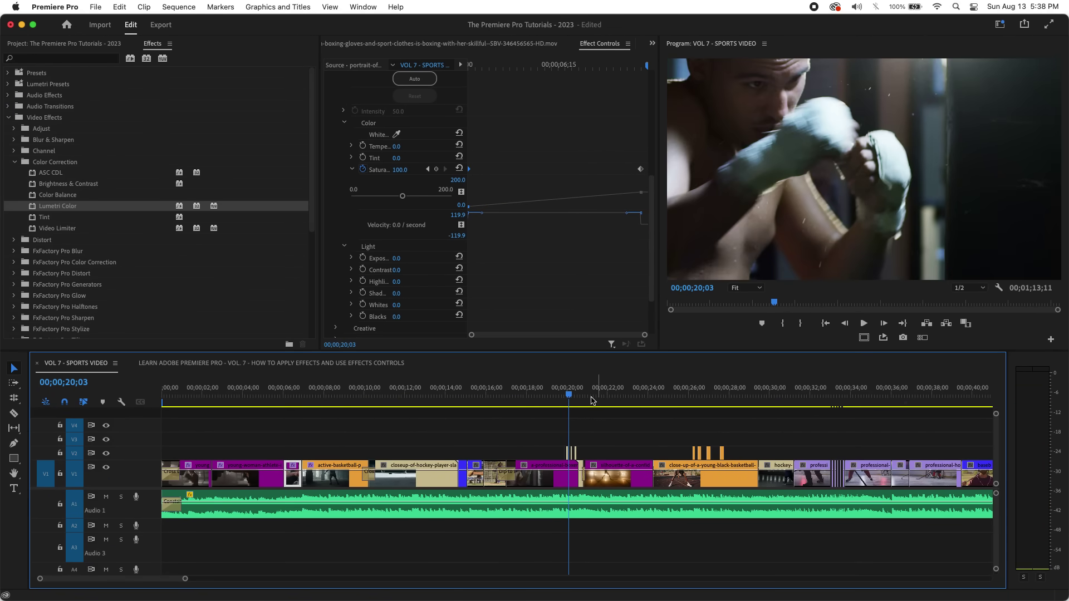
{"action": "left_click_drag", "start_coordinate": [568, 397], "coordinate": [527, 396]}
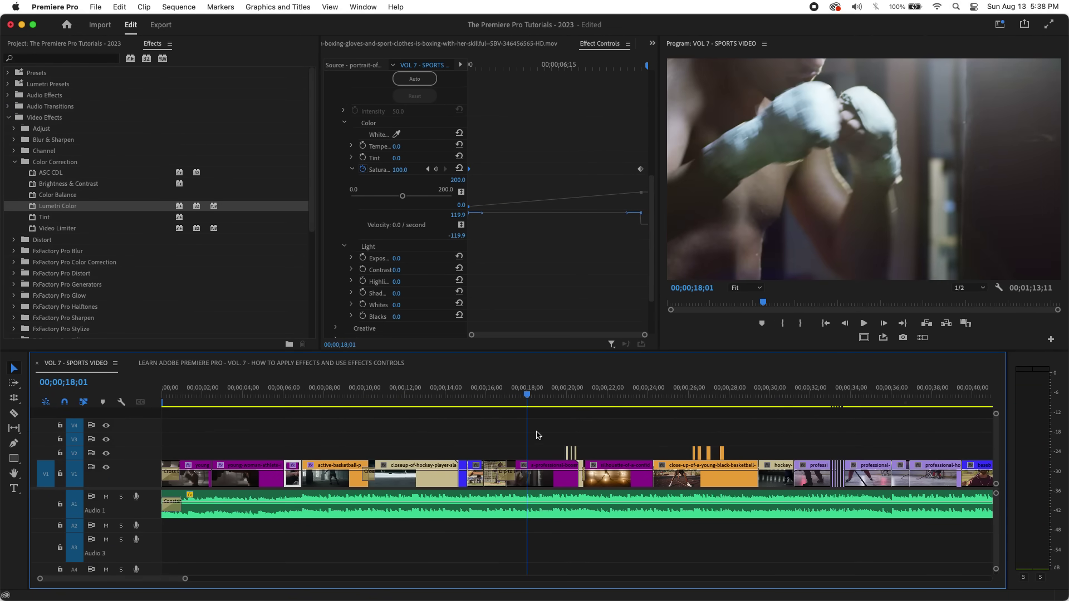
{"action": "left_click", "coordinate": [528, 394]}
{"action": "left_click_drag", "start_coordinate": [528, 394], "coordinate": [530, 395]}
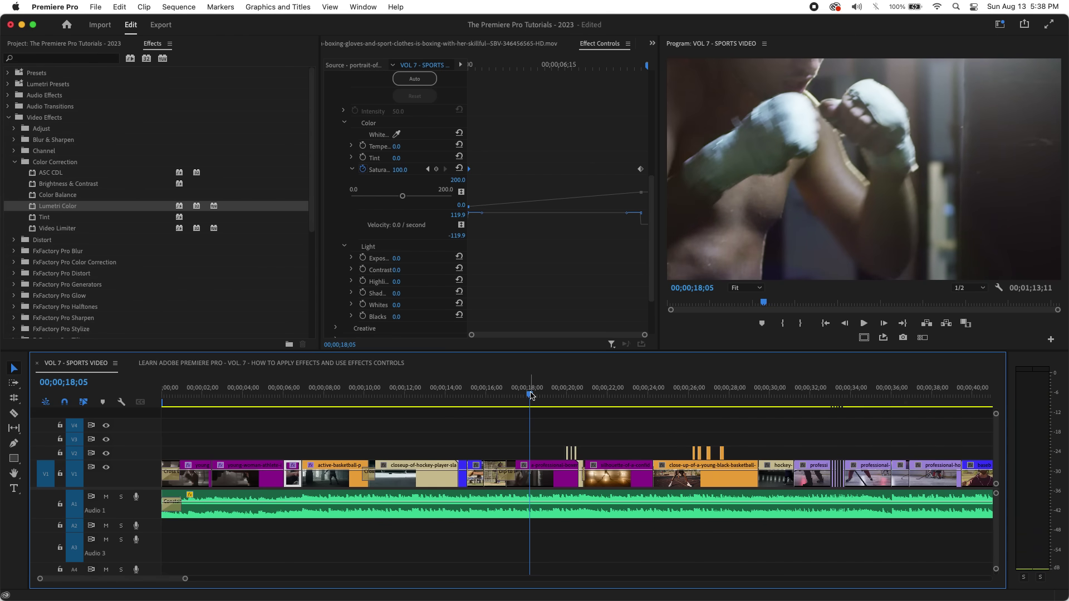
{"action": "left_click", "coordinate": [557, 487]}
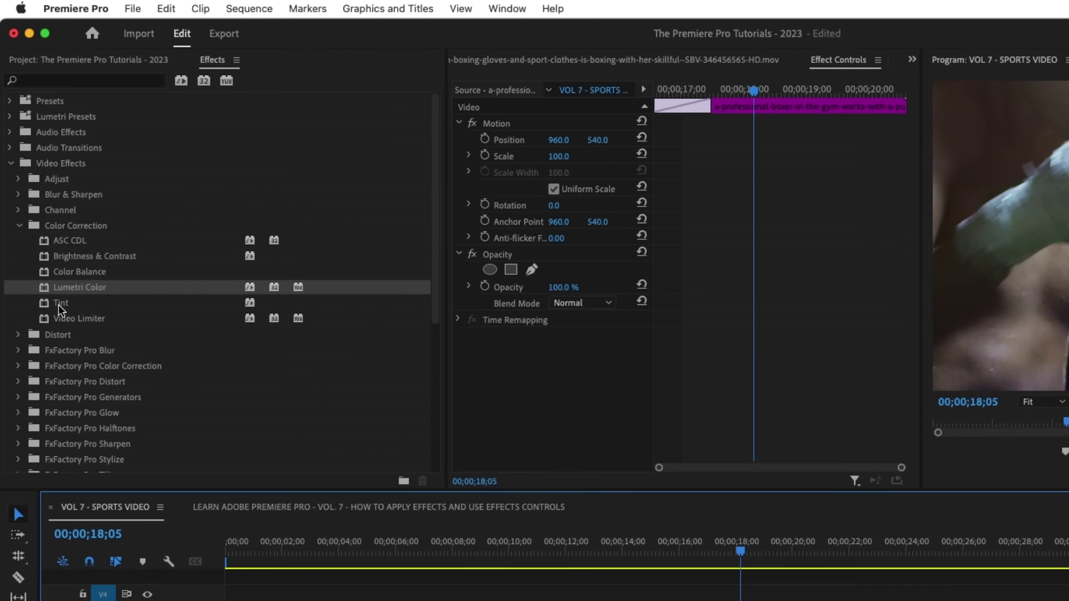
- Drag Color Correction's Tint onto the boxer clip and preview it in black and white
{"action": "left_click", "coordinate": [58, 304]}
{"action": "left_click_drag", "start_coordinate": [41, 306], "coordinate": [545, 481]}
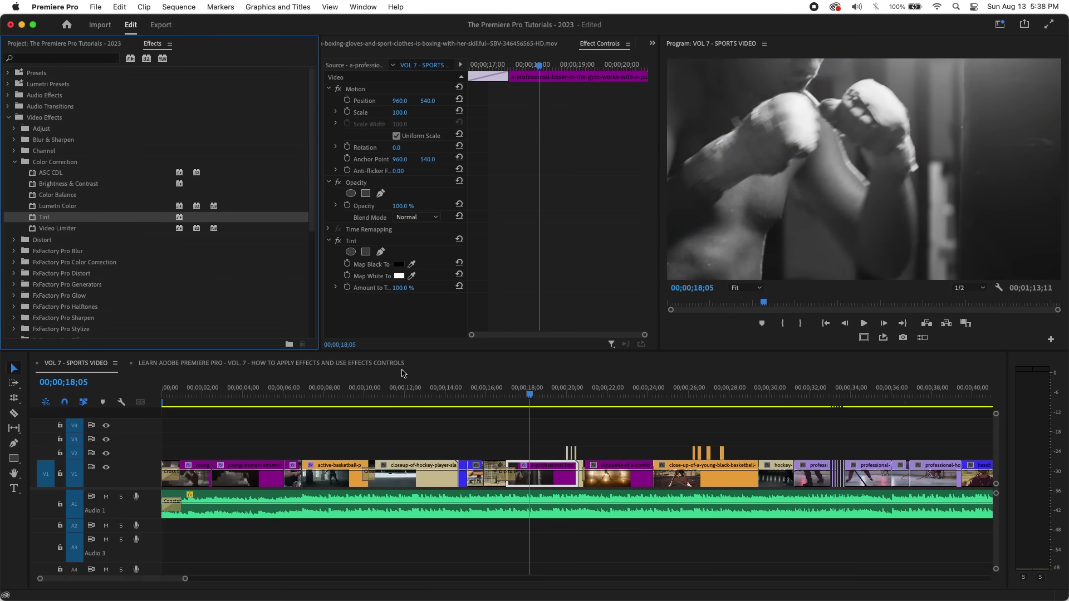
{"action": "left_click", "coordinate": [534, 396]}
{"action": "left_click_drag", "start_coordinate": [534, 395], "coordinate": [530, 395]}
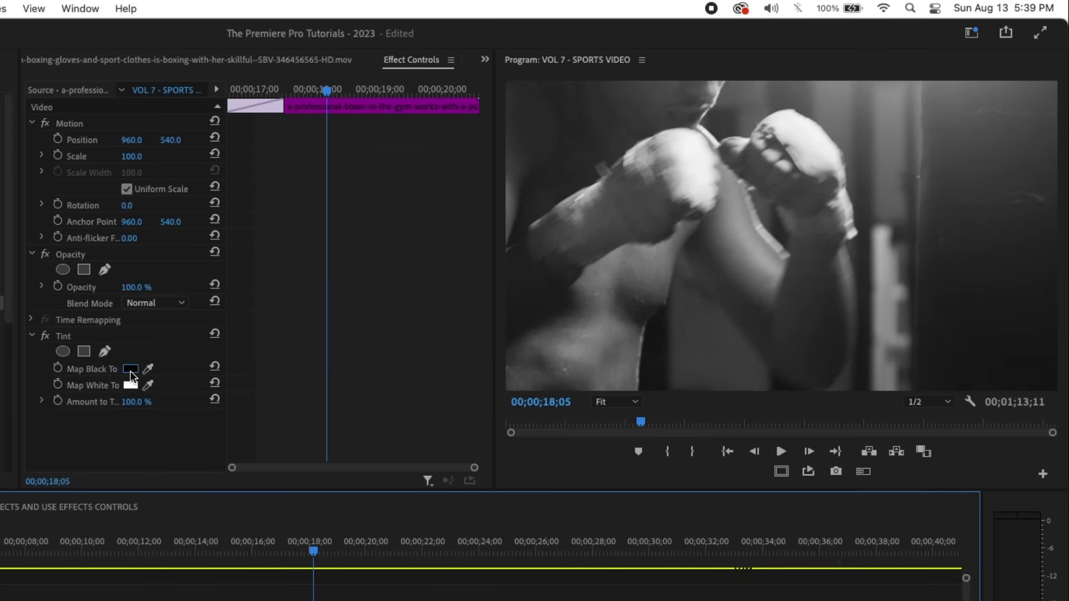
- Set Tint's Map Black To colour to dark blue 030D50
{"action": "left_click", "coordinate": [130, 372]}
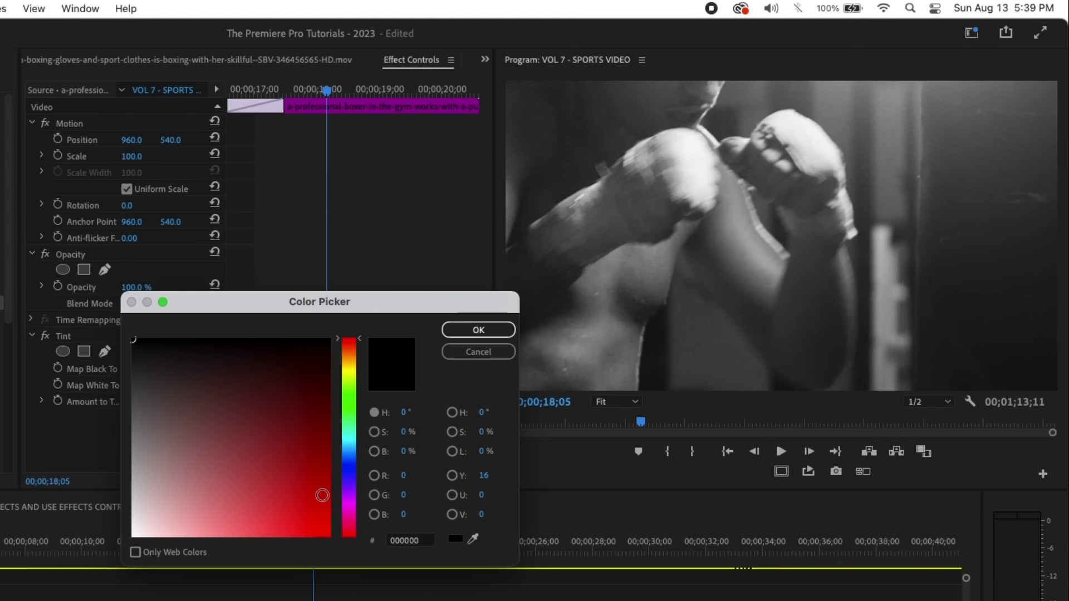
{"action": "left_click", "coordinate": [346, 466]}
{"action": "mouse_move", "coordinate": [314, 448]}
{"action": "left_mouse_down"}
{"action": "mouse_move", "coordinate": [310, 410]}
{"action": "mouse_move", "coordinate": [324, 401]}
{"action": "left_mouse_up"}
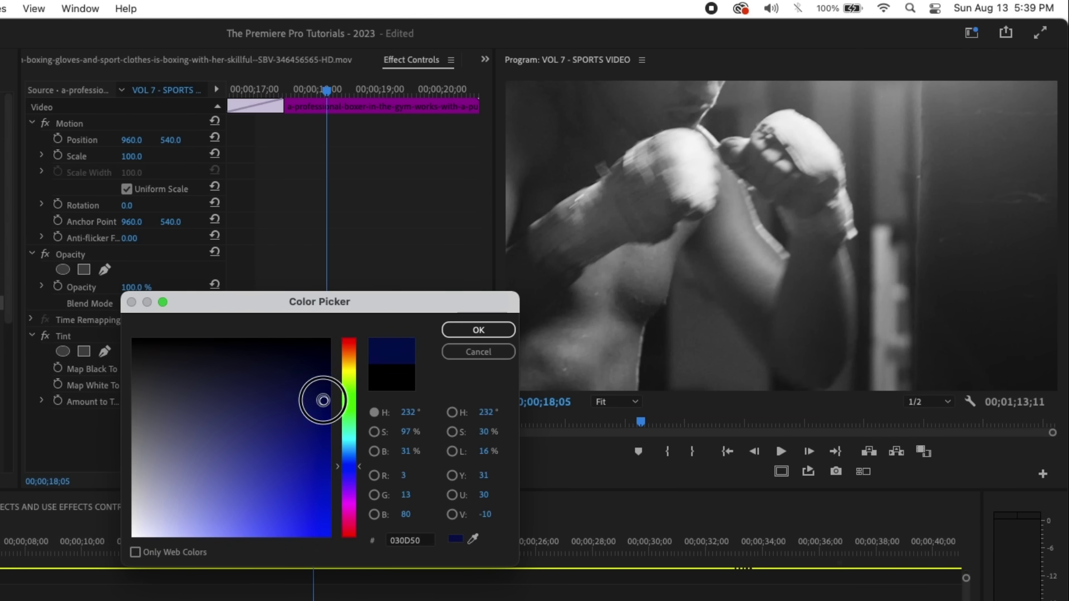
{"action": "left_click", "coordinate": [464, 332]}
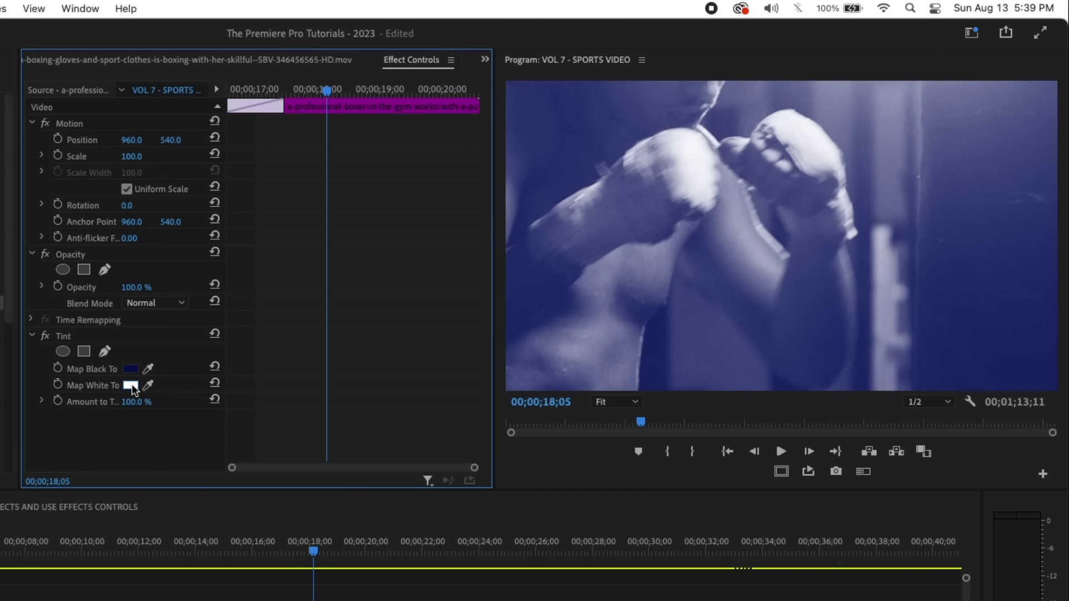
- Set Map White To to blue 2D0DCA and preview the clip at 19;07
{"action": "left_click", "coordinate": [131, 386]}
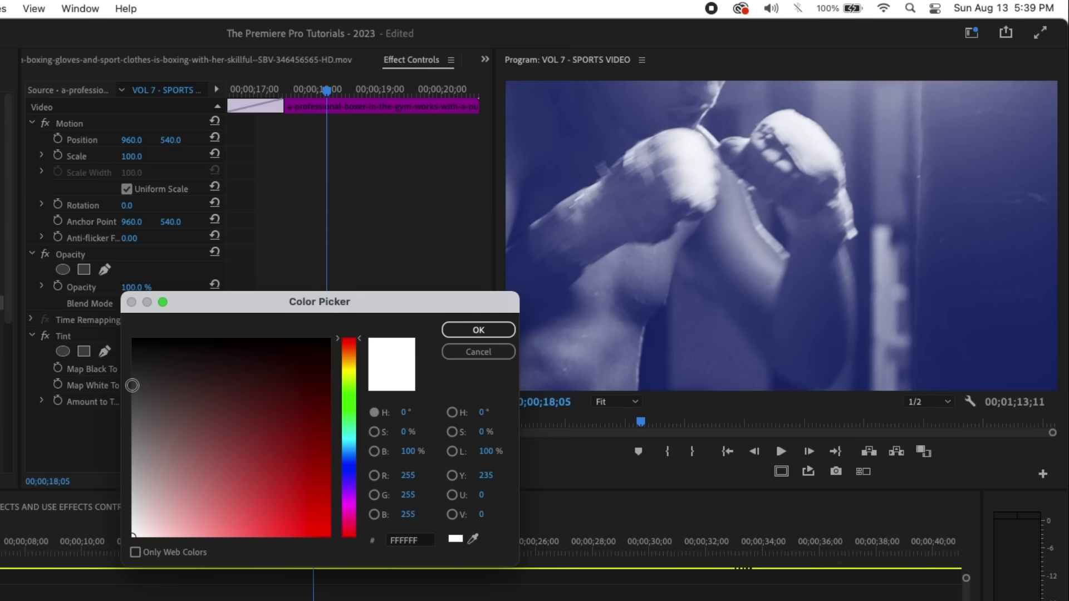
{"action": "left_click", "coordinate": [354, 474]}
{"action": "left_click_drag", "start_coordinate": [312, 441], "coordinate": [318, 495]}
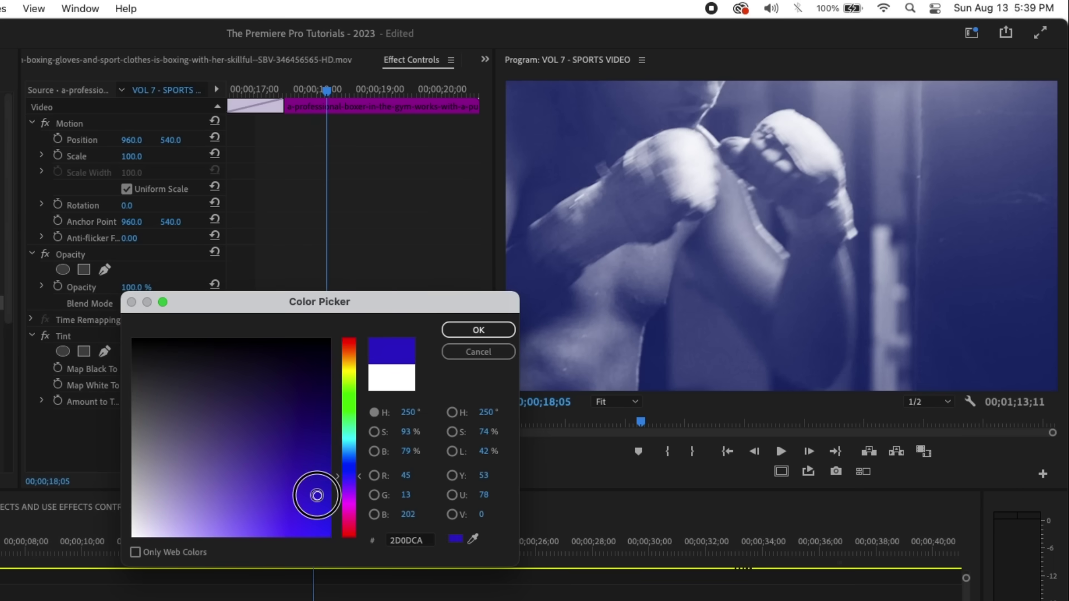
{"action": "left_click", "coordinate": [480, 332]}
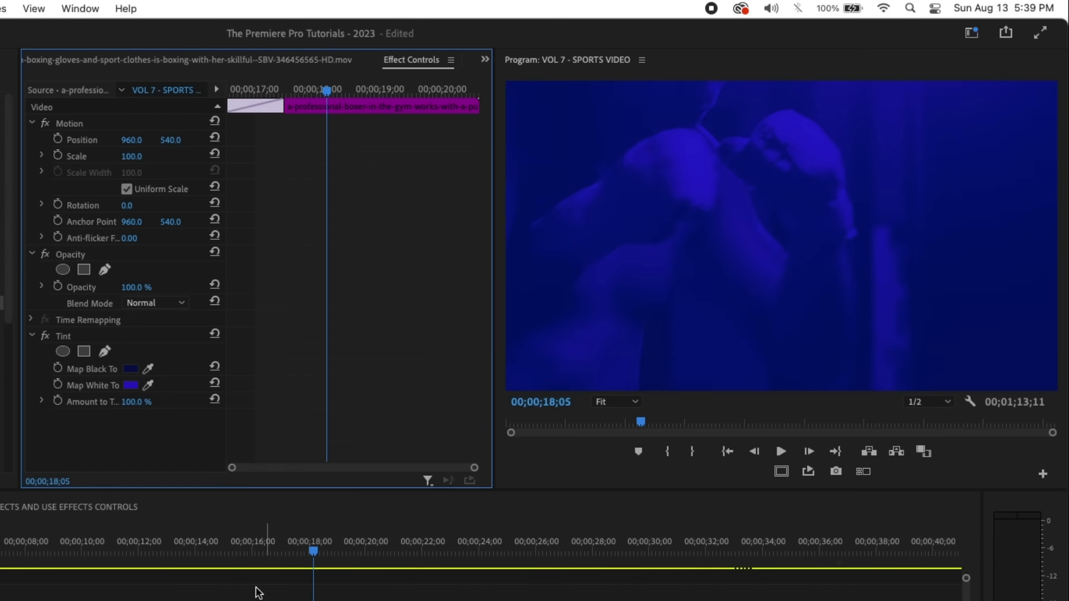
{"action": "left_click_drag", "start_coordinate": [314, 549], "coordinate": [349, 543]}
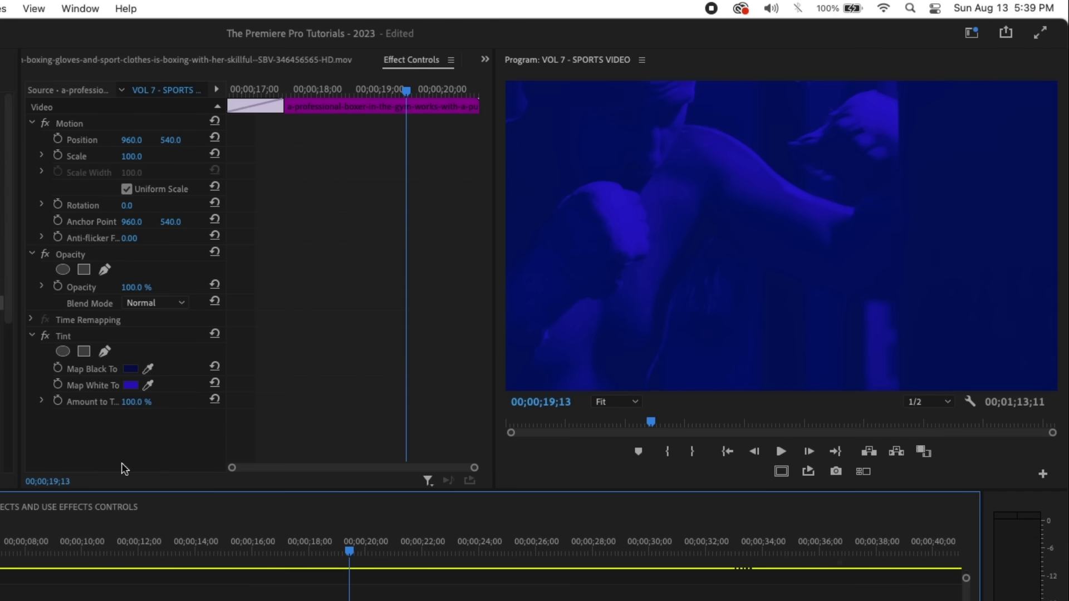
- Lower Amount to Tint to 40% and match-frame the original clip into the Source monitor
{"action": "left_click_drag", "start_coordinate": [134, 405], "coordinate": [96, 405]}
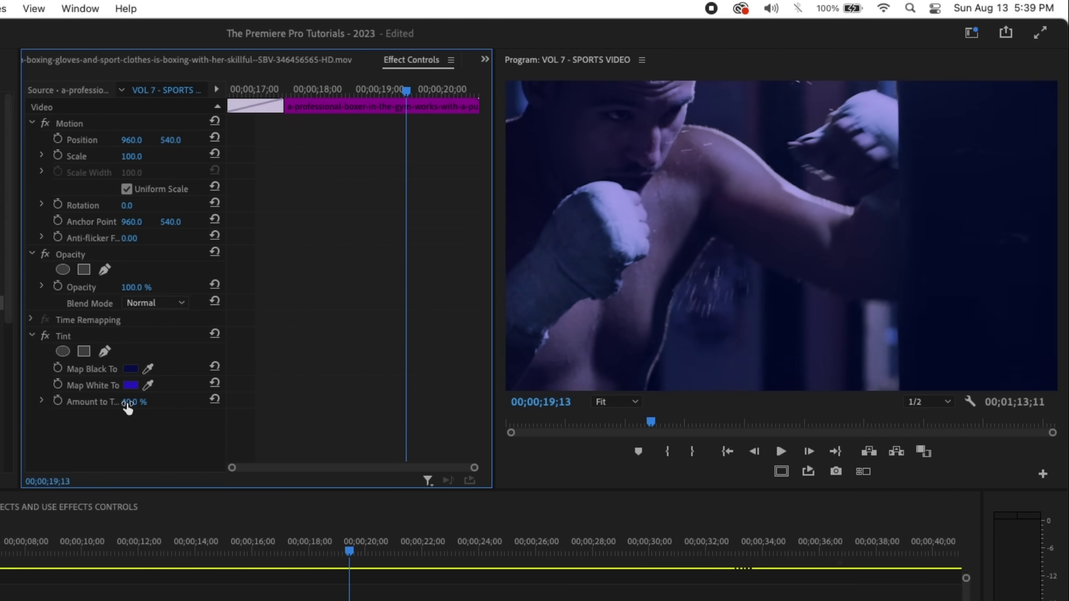
{"action": "left_click_drag", "start_coordinate": [348, 551], "coordinate": [338, 554]}
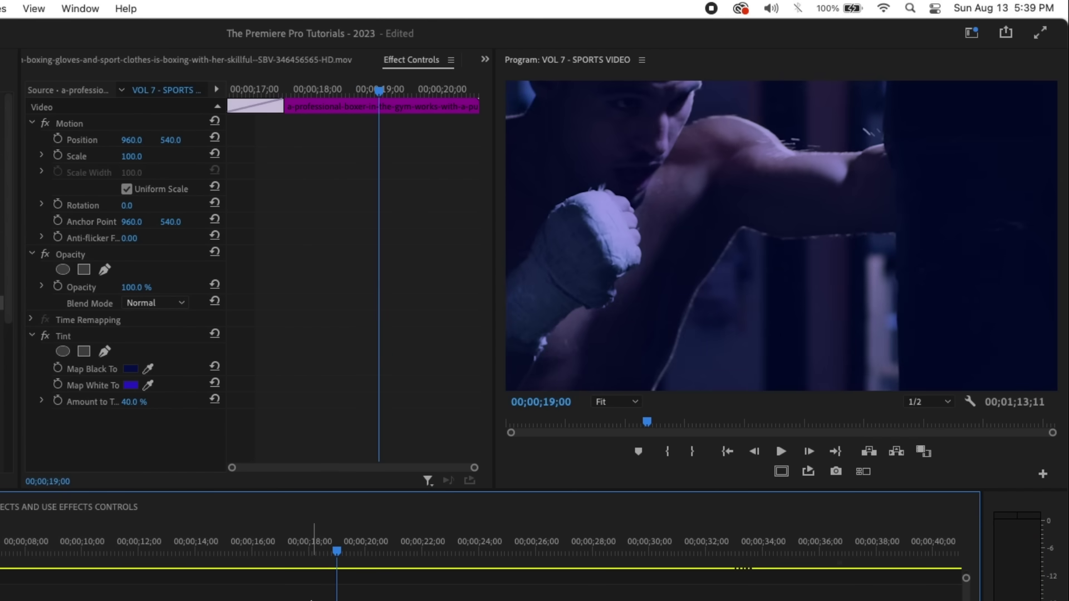
{"action": "key", "text": "f"}
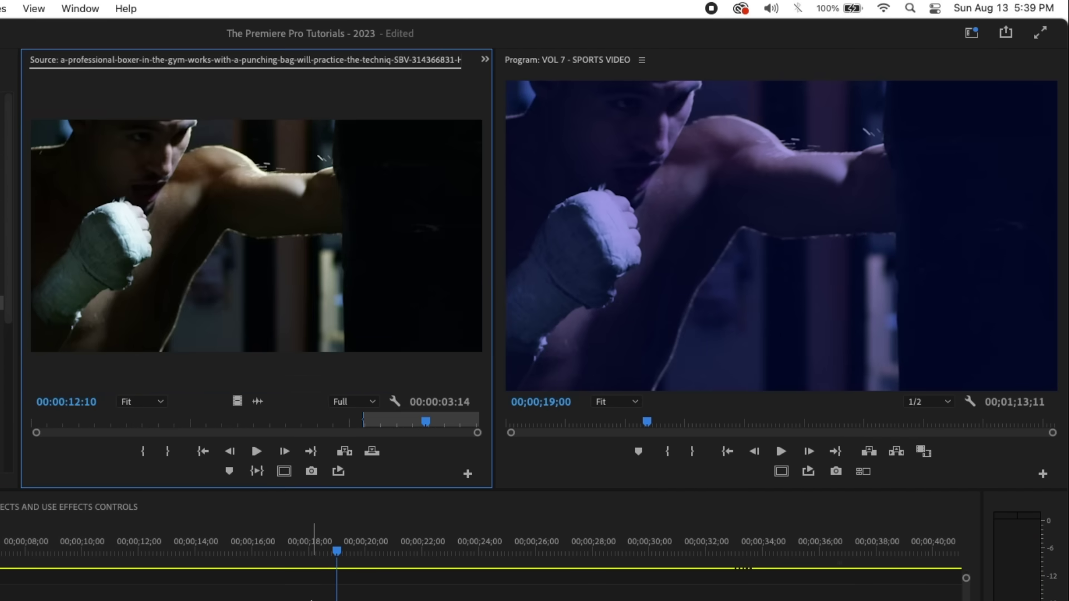
{"action": "mouse_move", "coordinate": [334, 550]}
{"action": "left_mouse_down"}
{"action": "mouse_move", "coordinate": [310, 556]}
{"action": "mouse_move", "coordinate": [328, 548]}
{"action": "left_mouse_up"}
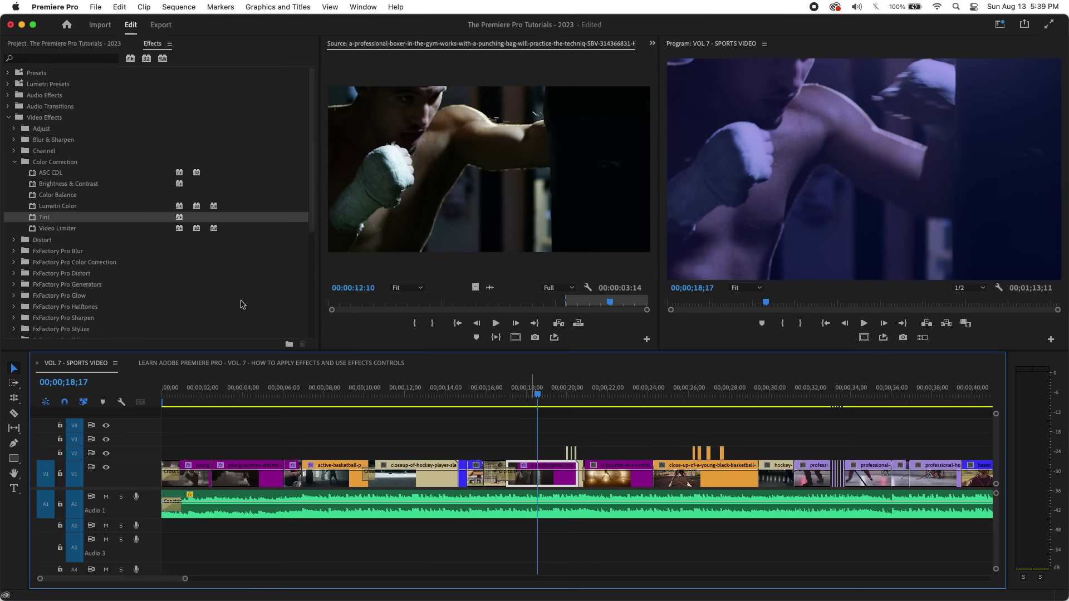
- Drag the Noise effect from Noise & Grain onto the boxer clip in V1
{"action": "left_click", "coordinate": [15, 163]}
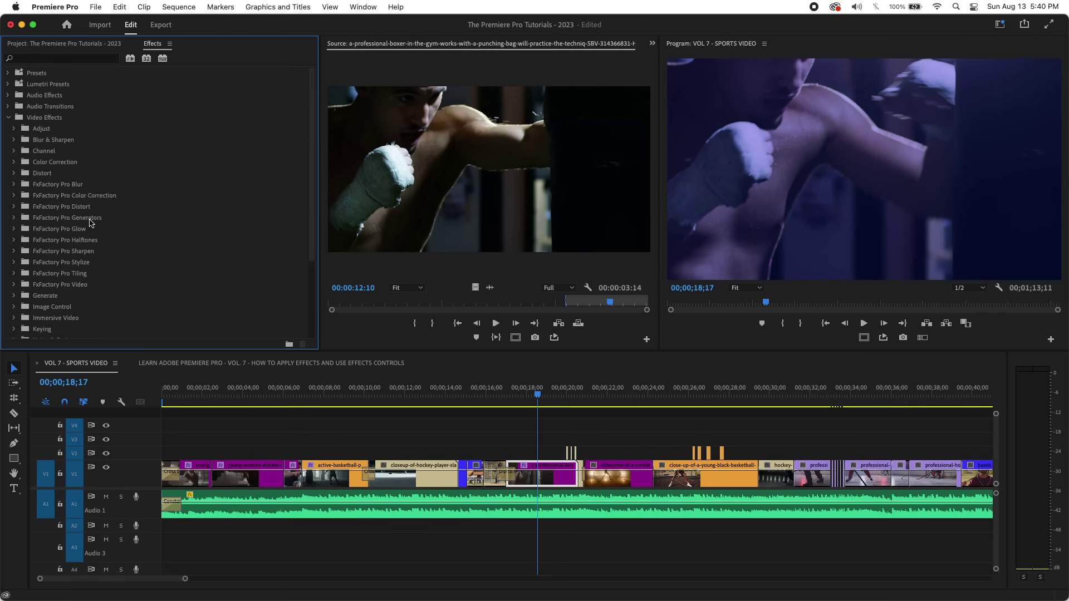
{"action": "scroll", "coordinate": [90, 222], "scroll_direction": "down", "scroll_amount": 5}
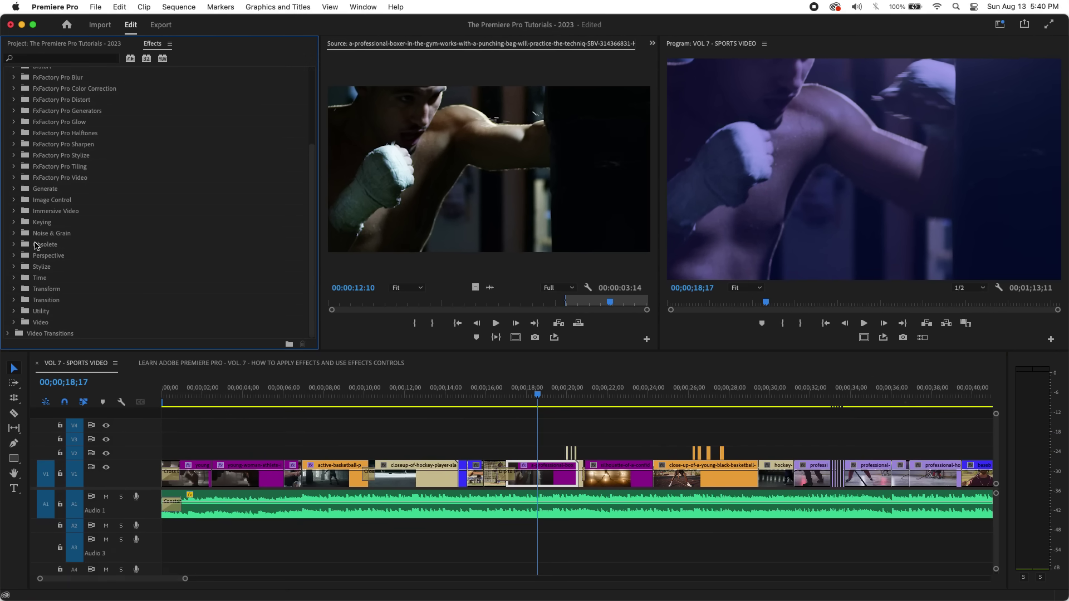
{"action": "left_click", "coordinate": [14, 234]}
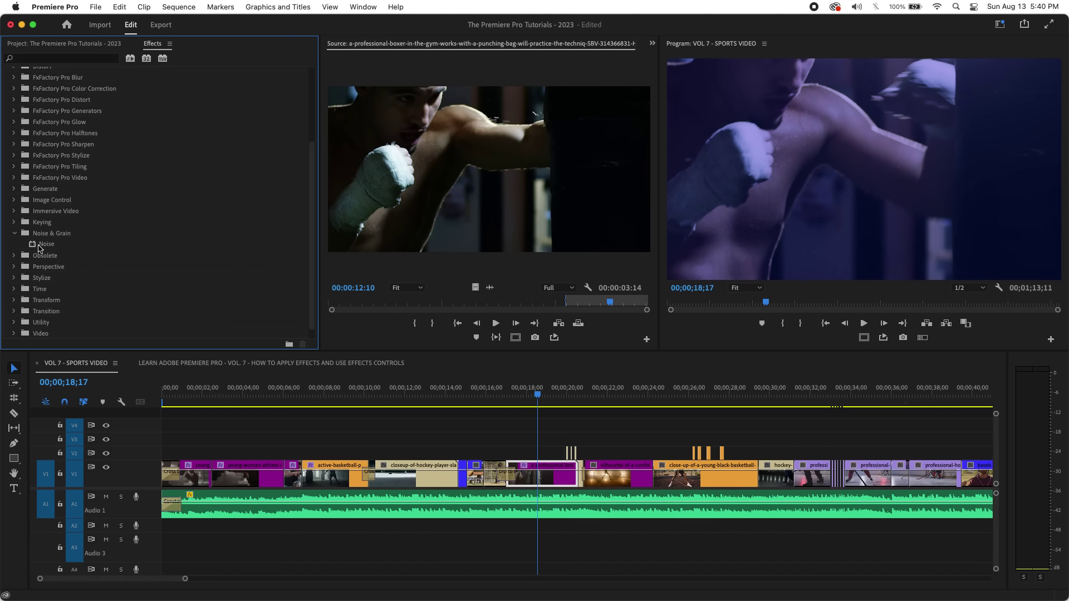
{"action": "left_click", "coordinate": [33, 246]}
{"action": "left_click_drag", "start_coordinate": [32, 246], "coordinate": [528, 473]}
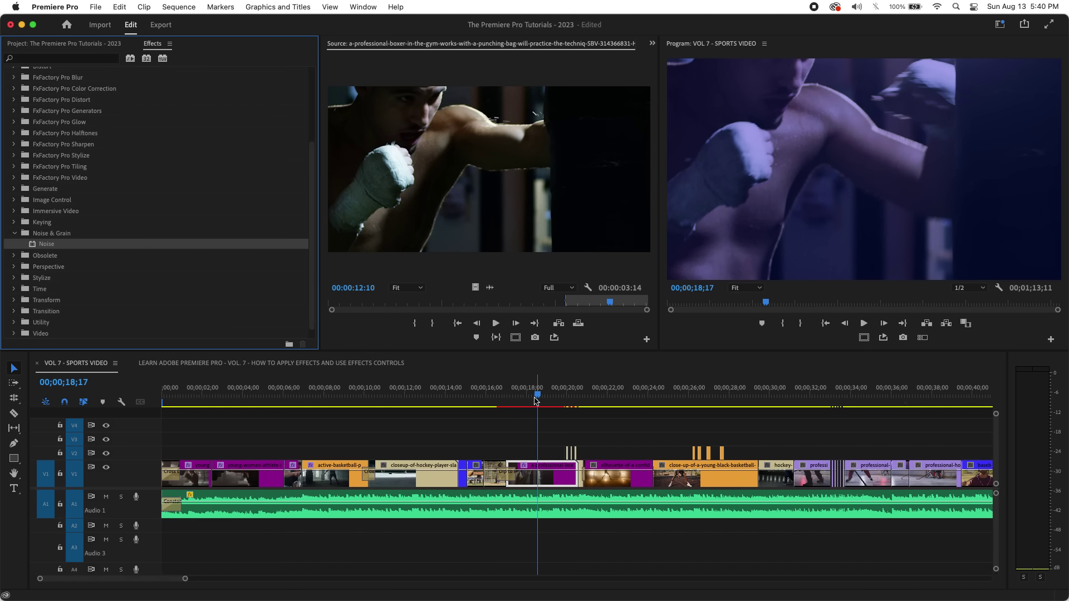
{"action": "left_click_drag", "start_coordinate": [535, 397], "coordinate": [542, 395]}
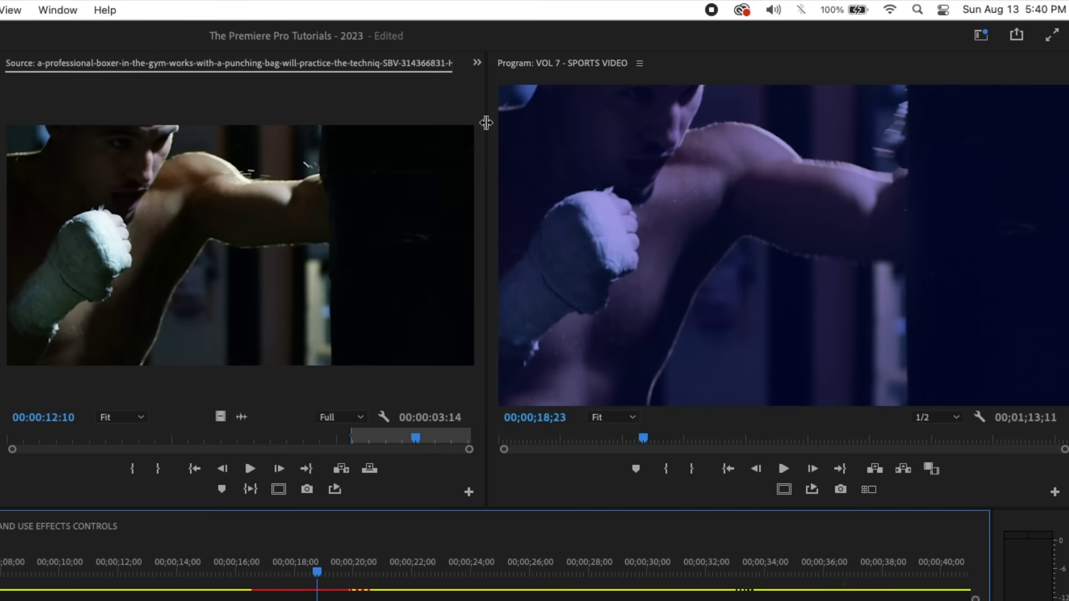
- Switch to Effect Controls and load the boxer clip's Noise settings
{"action": "left_click", "coordinate": [477, 64]}
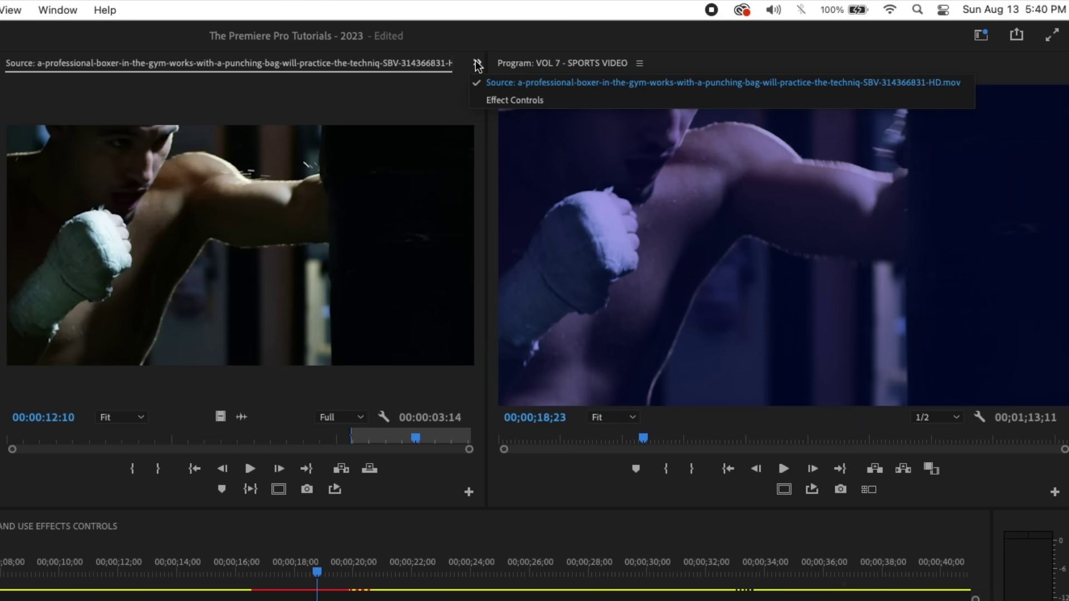
{"action": "left_click", "coordinate": [528, 100]}
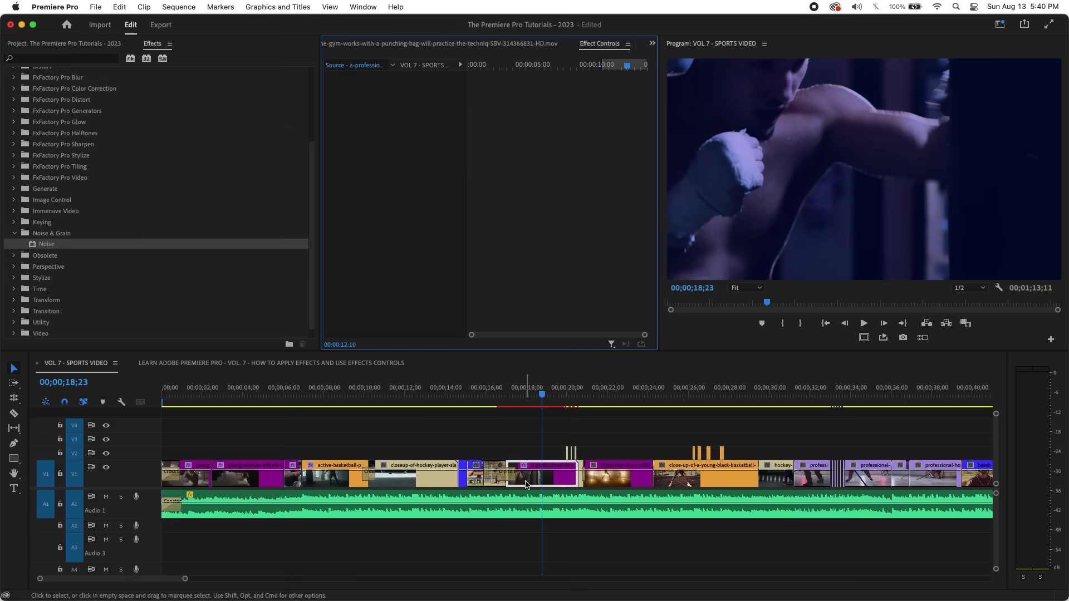
{"action": "left_click", "coordinate": [527, 484]}
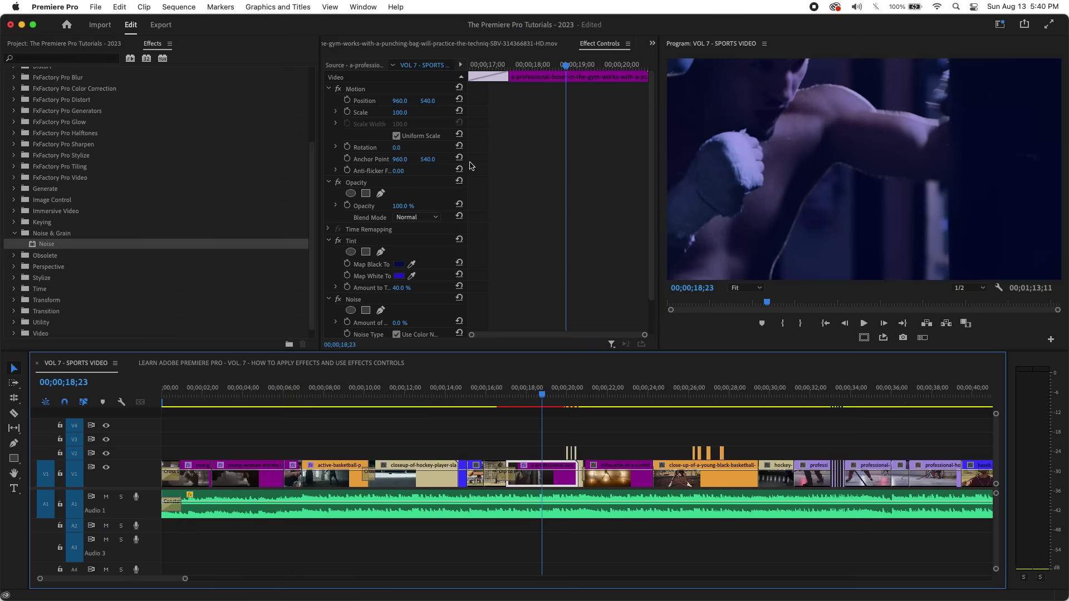
{"action": "scroll", "coordinate": [441, 248], "scroll_direction": "down", "scroll_amount": 3}
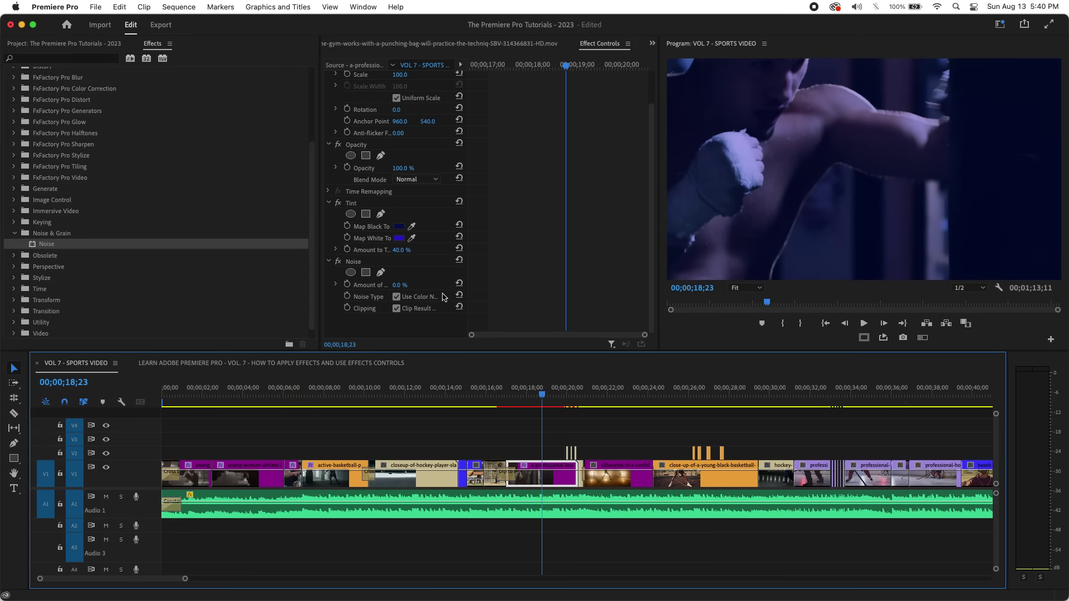
- Turn off Use Color Noise and settle Amount of Noise at 14.9%
{"action": "mouse_move", "coordinate": [395, 287]}
{"action": "left_mouse_down"}
{"action": "mouse_move", "coordinate": [451, 286]}
{"action": "mouse_move", "coordinate": [390, 285]}
{"action": "mouse_move", "coordinate": [403, 286]}
{"action": "left_mouse_up"}
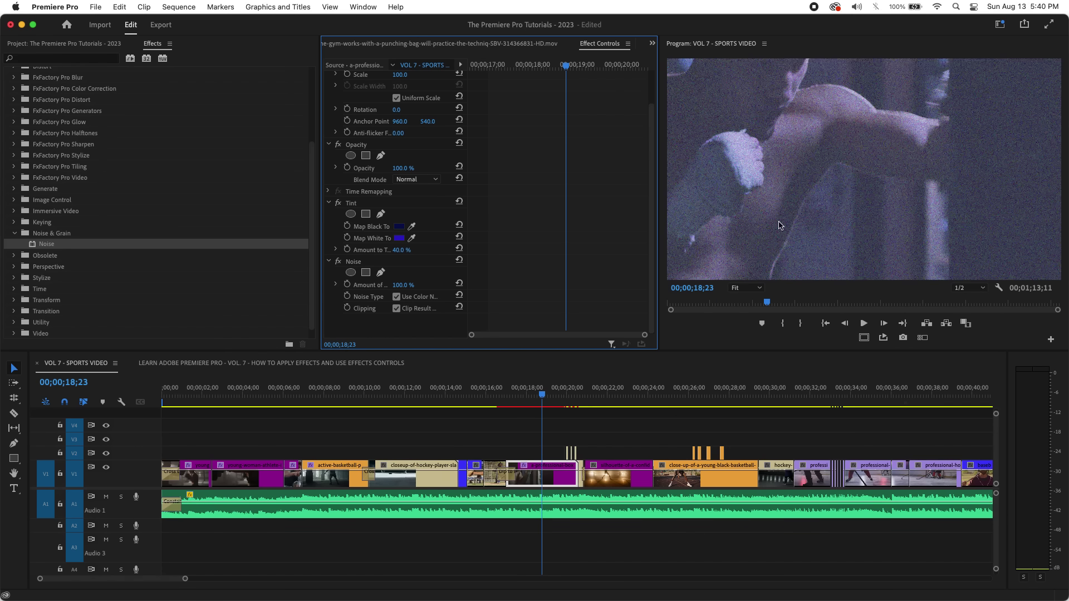
{"action": "left_click", "coordinate": [396, 297]}
{"action": "left_click_drag", "start_coordinate": [401, 285], "coordinate": [417, 286]}
{"action": "left_click_drag", "start_coordinate": [558, 390], "coordinate": [507, 395]}
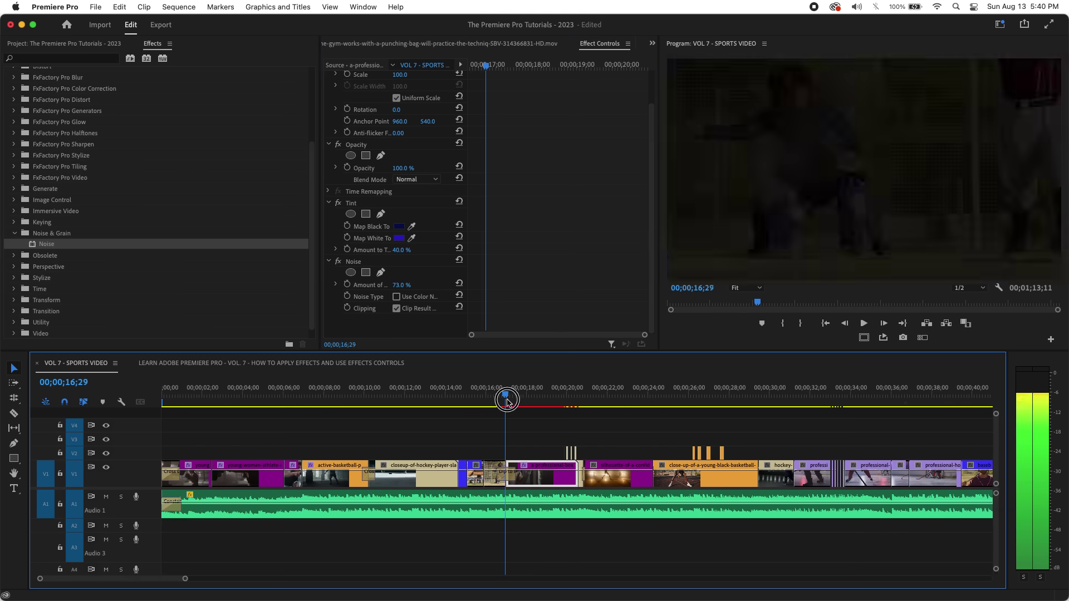
{"action": "key", "text": "space"}
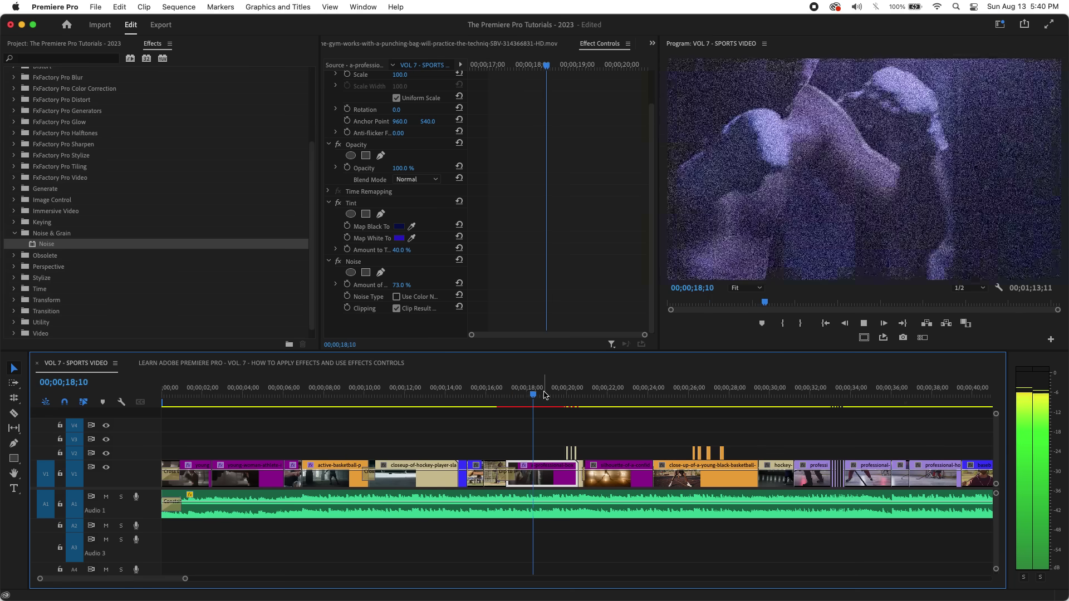
{"action": "key", "text": "space"}
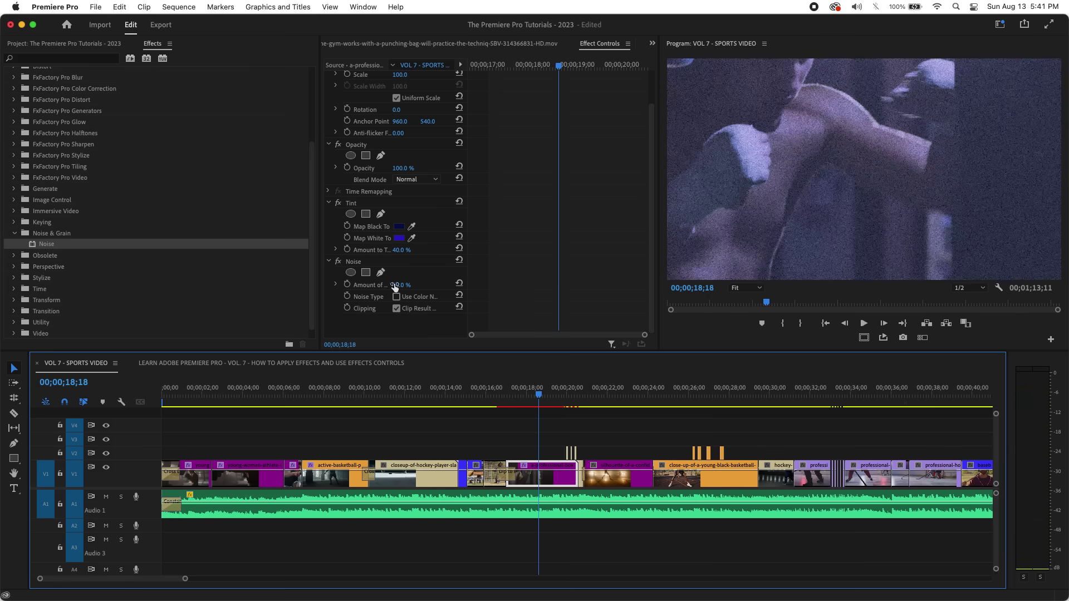
{"action": "left_click_drag", "start_coordinate": [400, 285], "coordinate": [413, 285]}
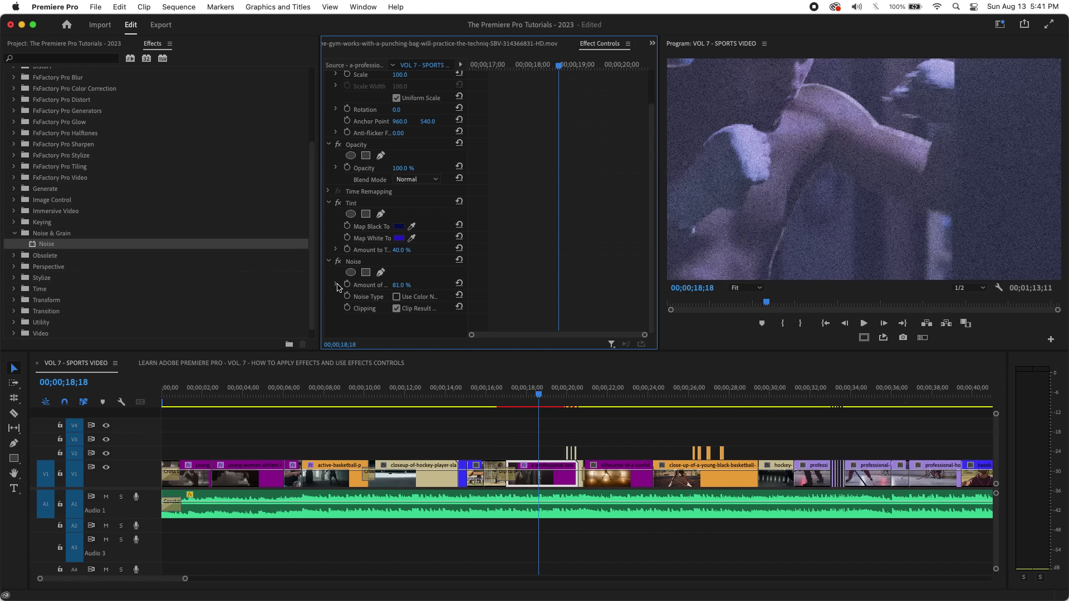
{"action": "left_click", "coordinate": [336, 285]}
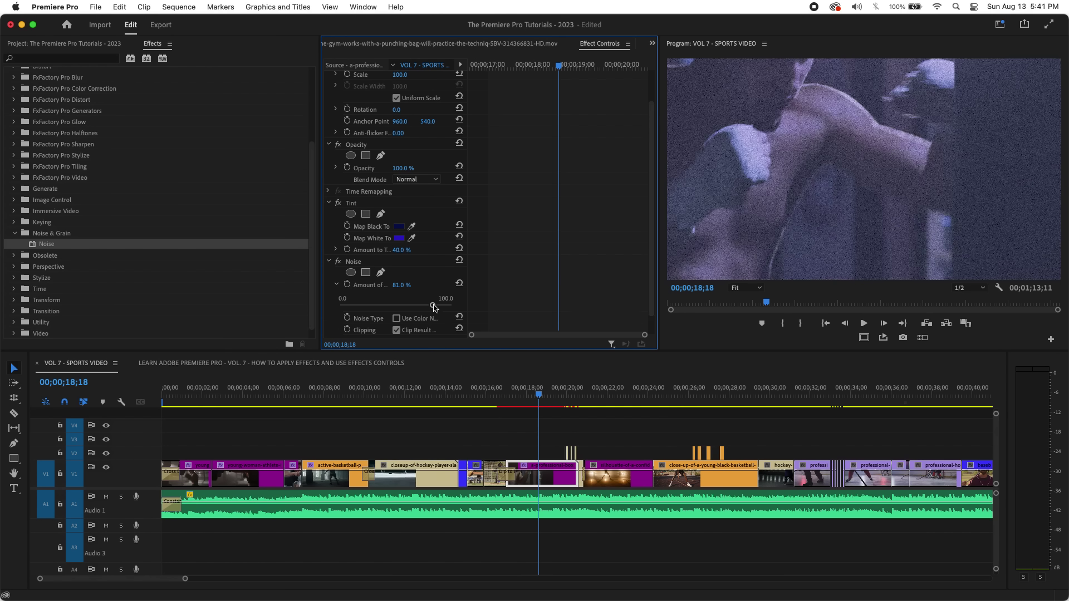
{"action": "left_click_drag", "start_coordinate": [434, 308], "coordinate": [355, 318]}
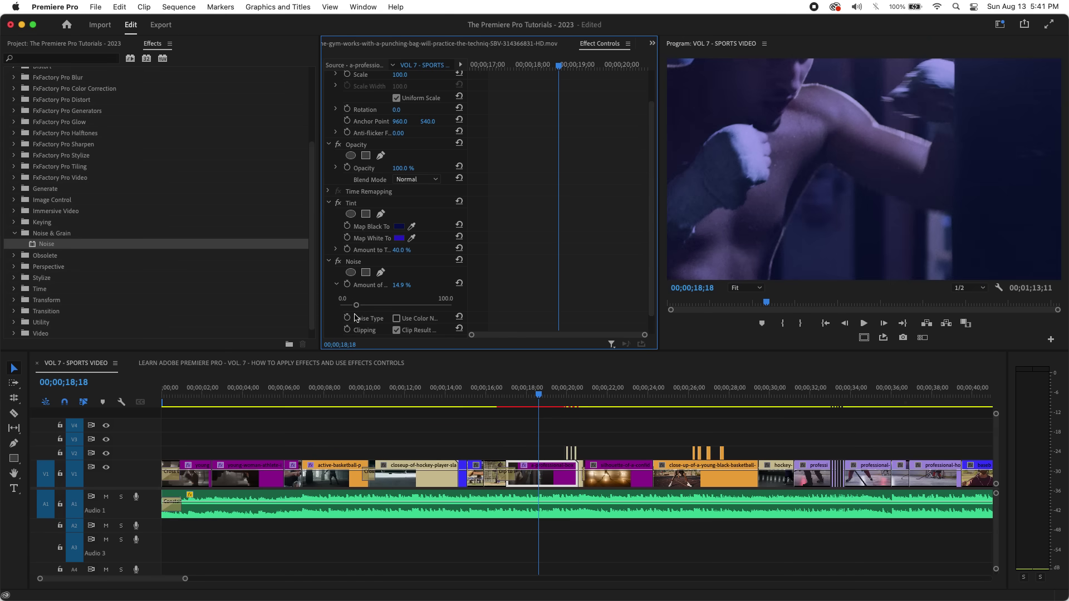
{"action": "left_click", "coordinate": [512, 396]}
- Play the boxer clip from 17;17 to check the grain, then bring back the Source monitor
{"action": "key", "text": "space"}
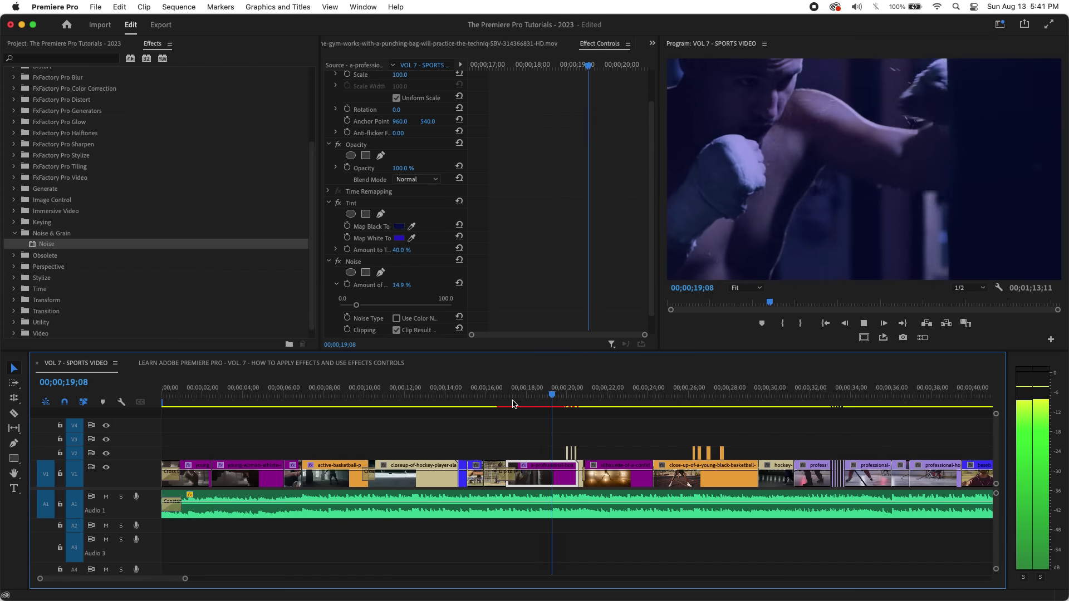
{"action": "key", "text": "space"}
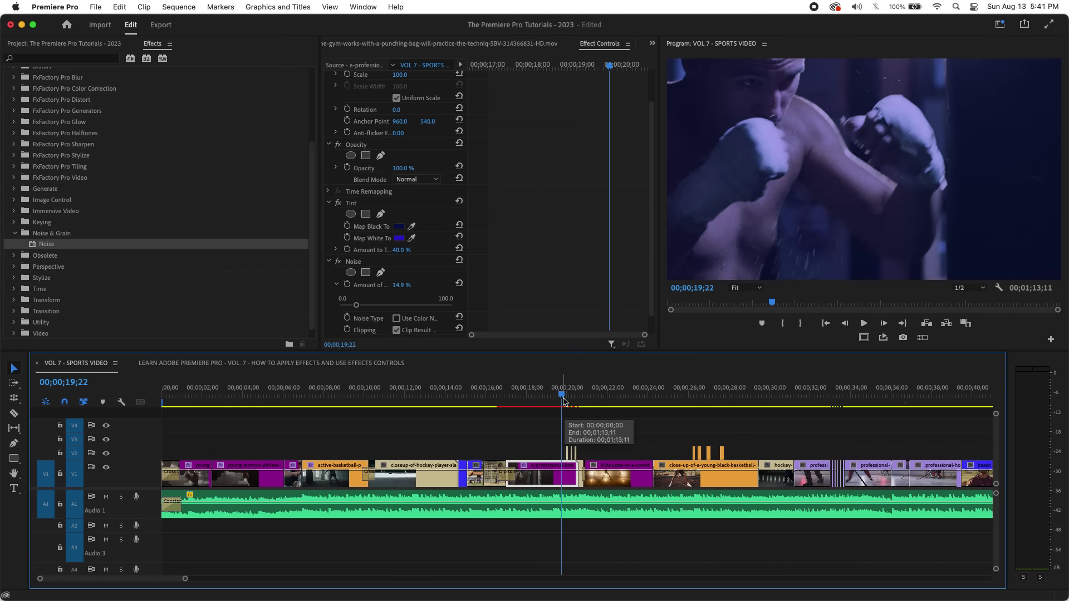
{"action": "left_click_drag", "start_coordinate": [563, 401], "coordinate": [490, 403]}
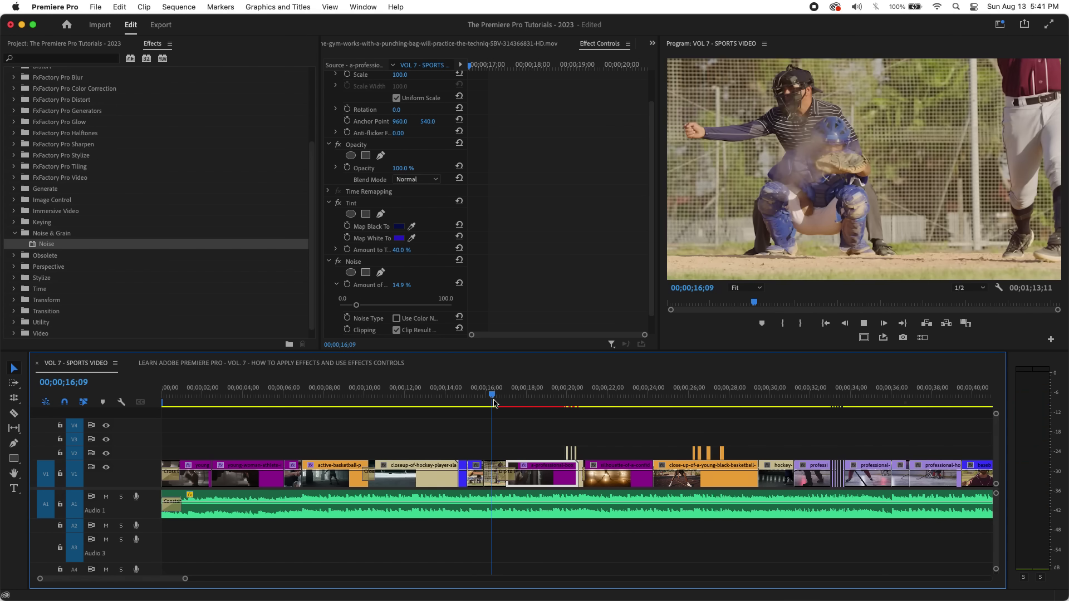
{"action": "key", "text": "space"}
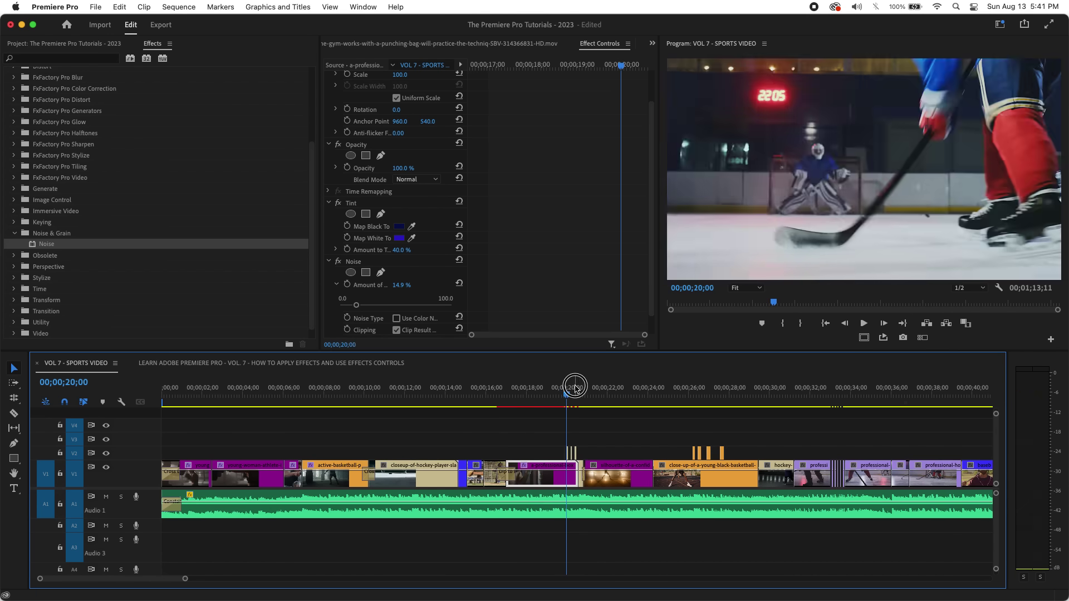
{"action": "left_click_drag", "start_coordinate": [557, 400], "coordinate": [549, 400]}
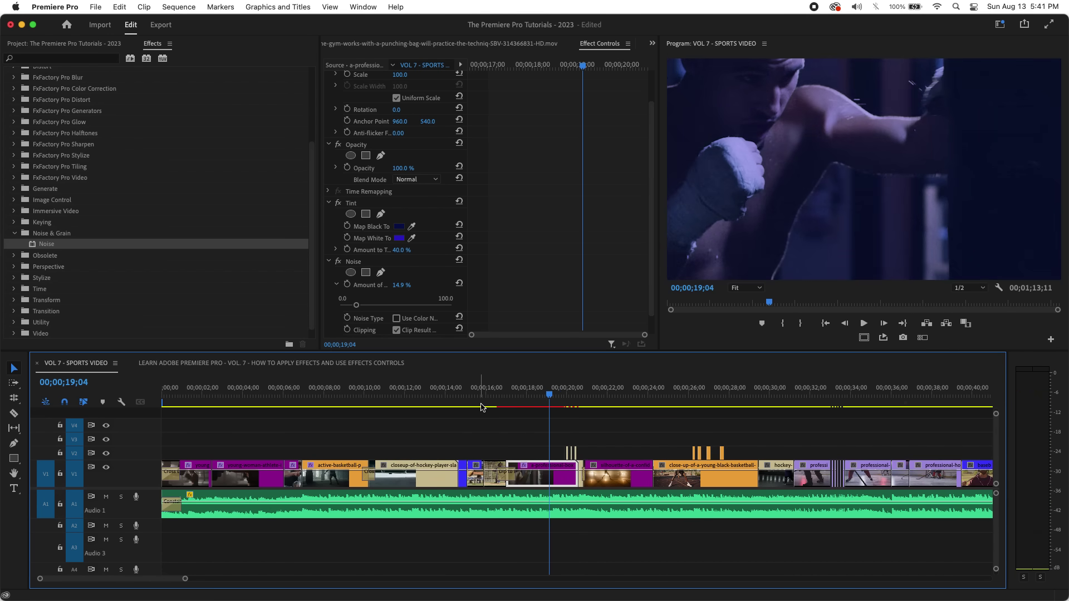
{"action": "key", "text": "shift+2"}
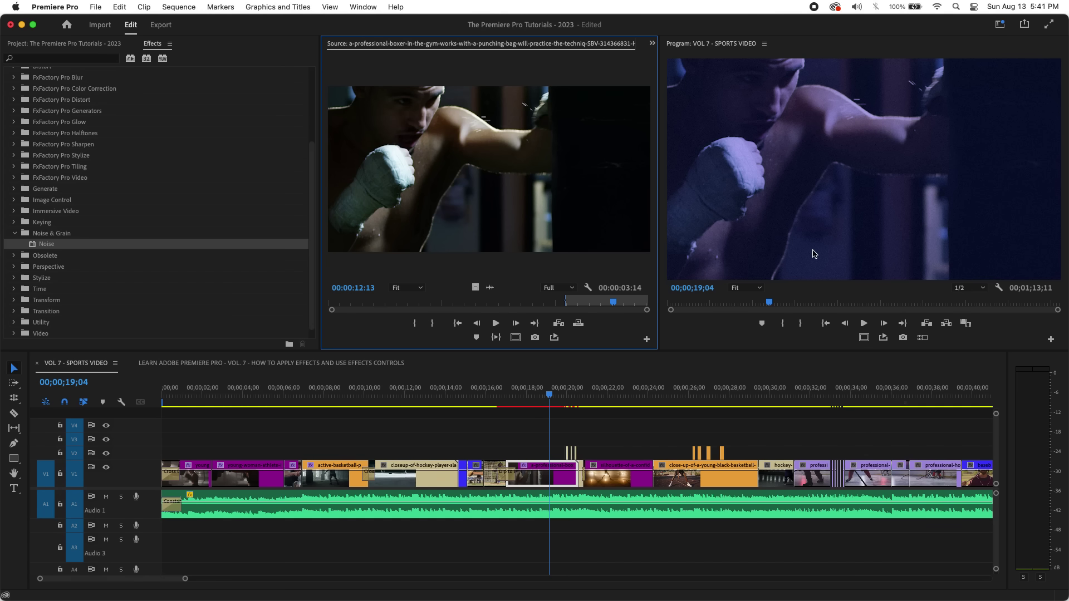
- Scrub from 18;27 ahead to the silhouetted boxing-ring clip near 21;20
{"action": "left_click", "coordinate": [551, 386]}
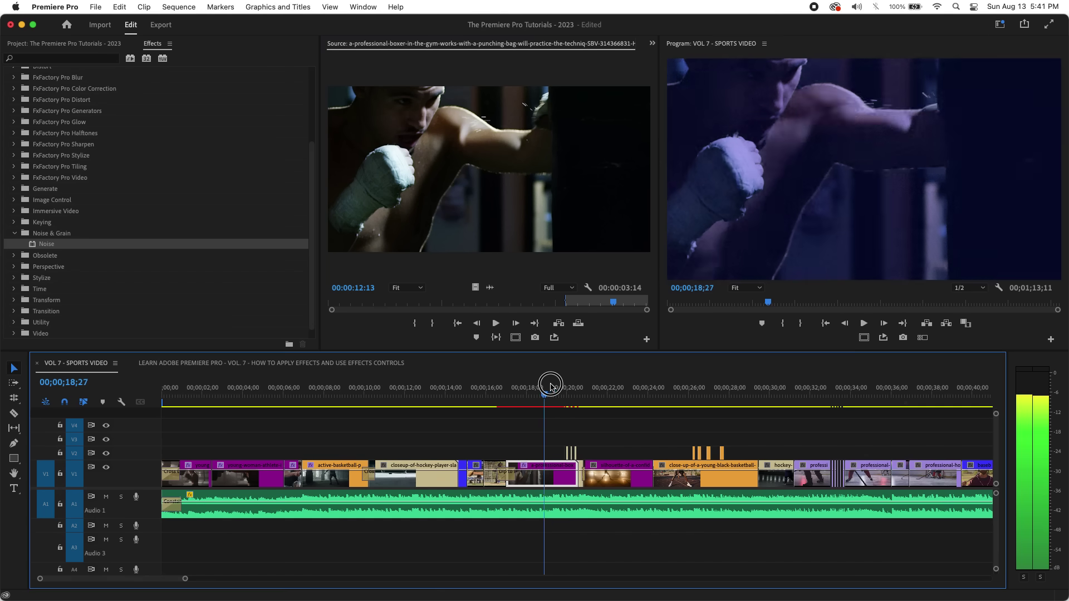
{"action": "left_click_drag", "start_coordinate": [550, 385], "coordinate": [602, 388]}
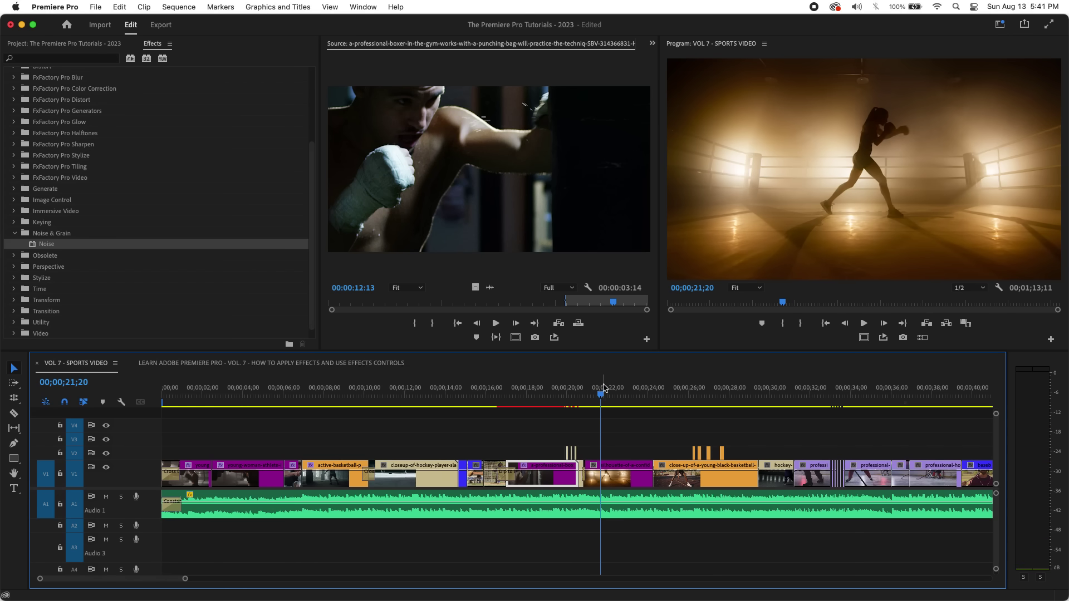
{"action": "right_click", "coordinate": [539, 487]}
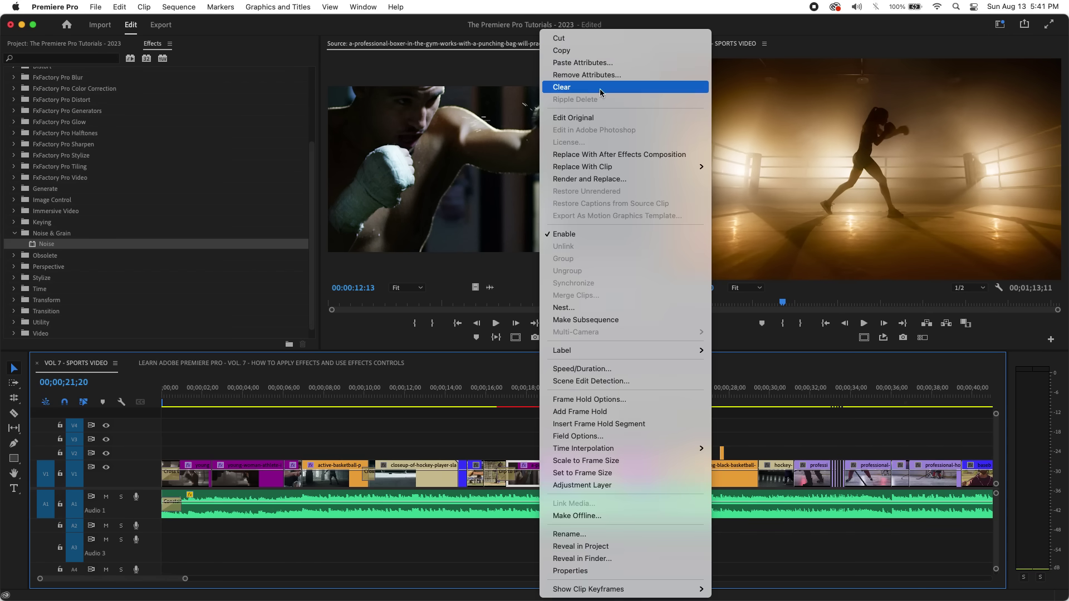
- Copy the boxer clip and paste its Tint and Noise attributes onto the silhouette clip
{"action": "left_click", "coordinate": [600, 50]}
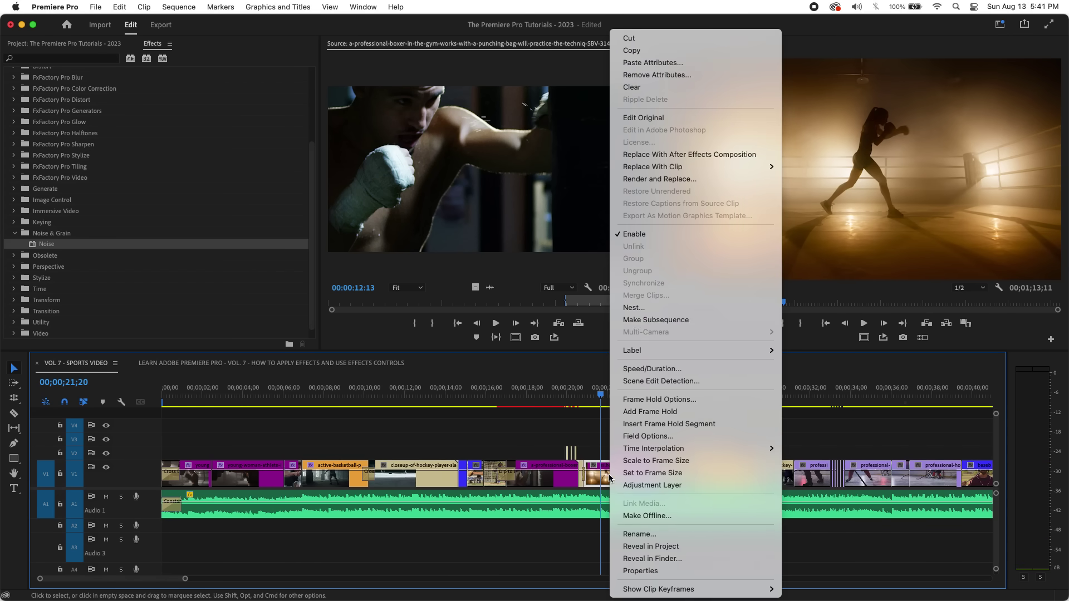
{"action": "right_click", "coordinate": [609, 476]}
{"action": "left_click", "coordinate": [682, 65]}
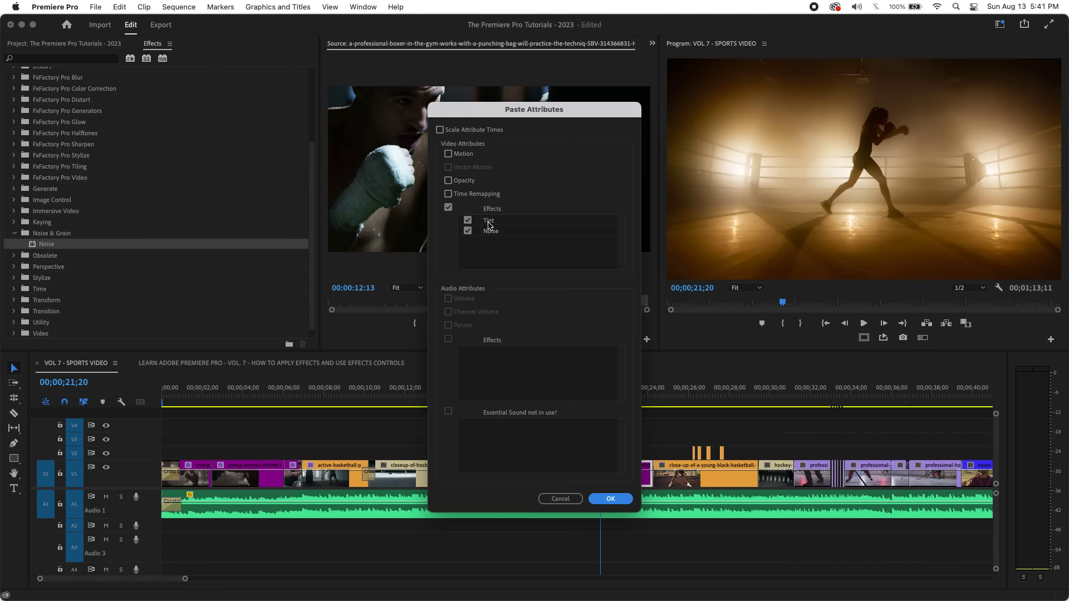
{"action": "left_click", "coordinate": [611, 499]}
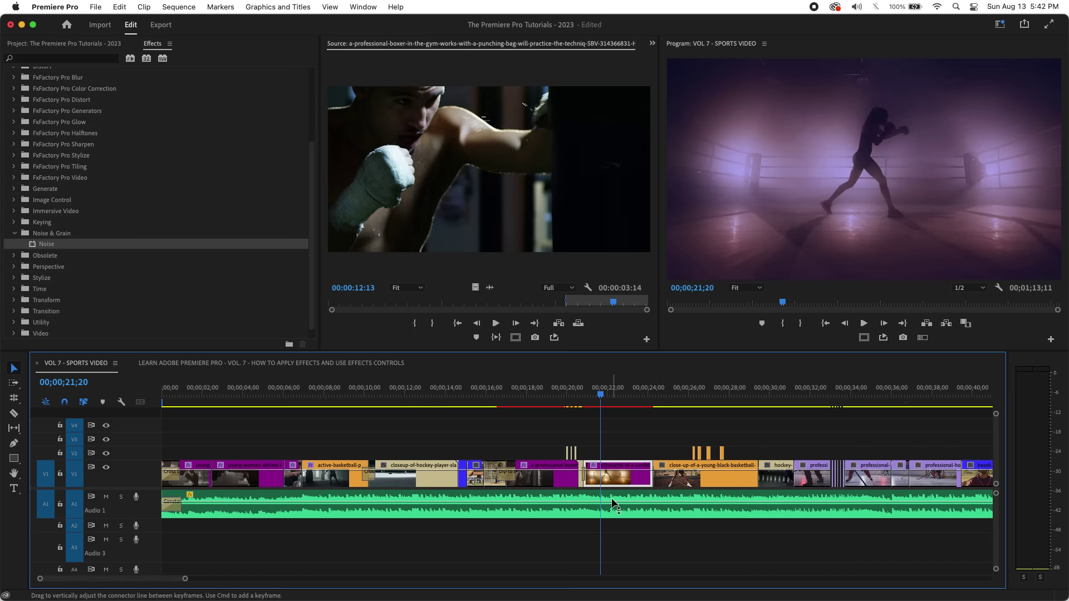
{"action": "left_click", "coordinate": [613, 387]}
- Play back the newly tinted silhouette shot from 17;29
{"action": "key", "text": "space"}
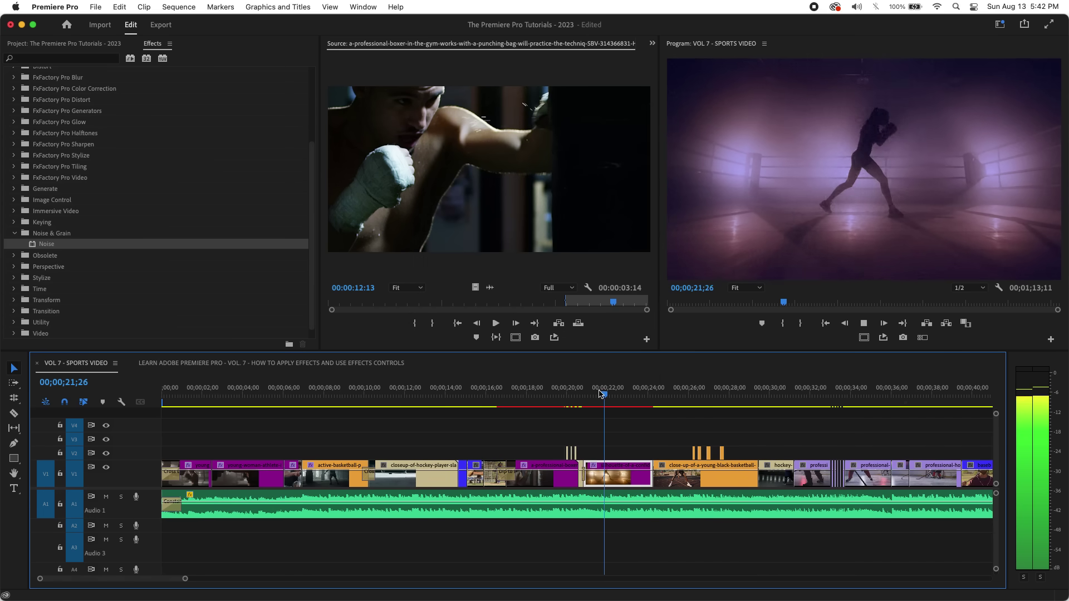
{"action": "left_click", "coordinate": [526, 394]}
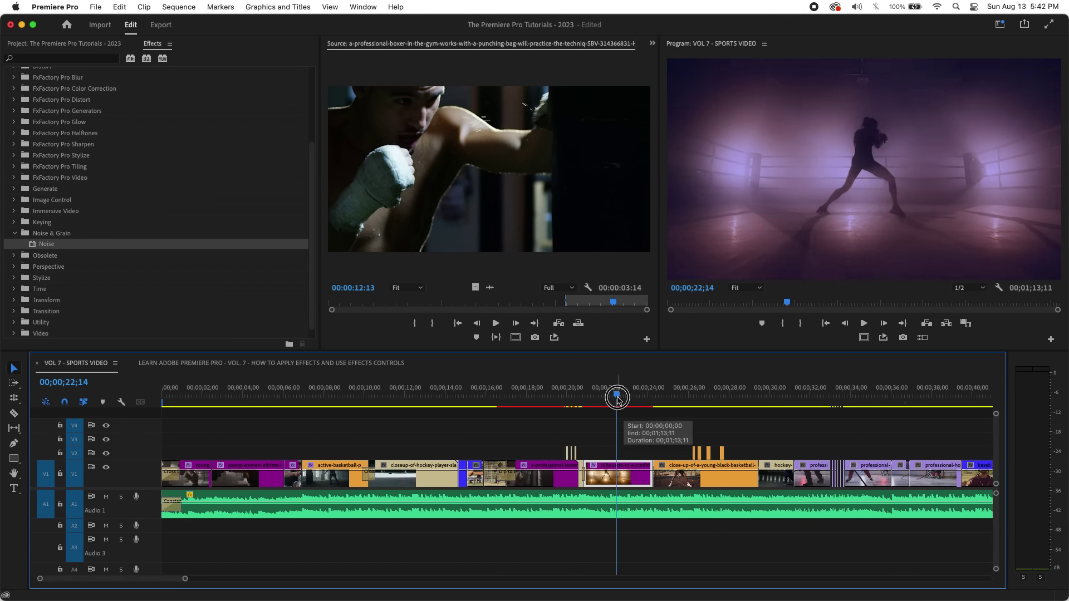
{"action": "left_click", "coordinate": [605, 394]}
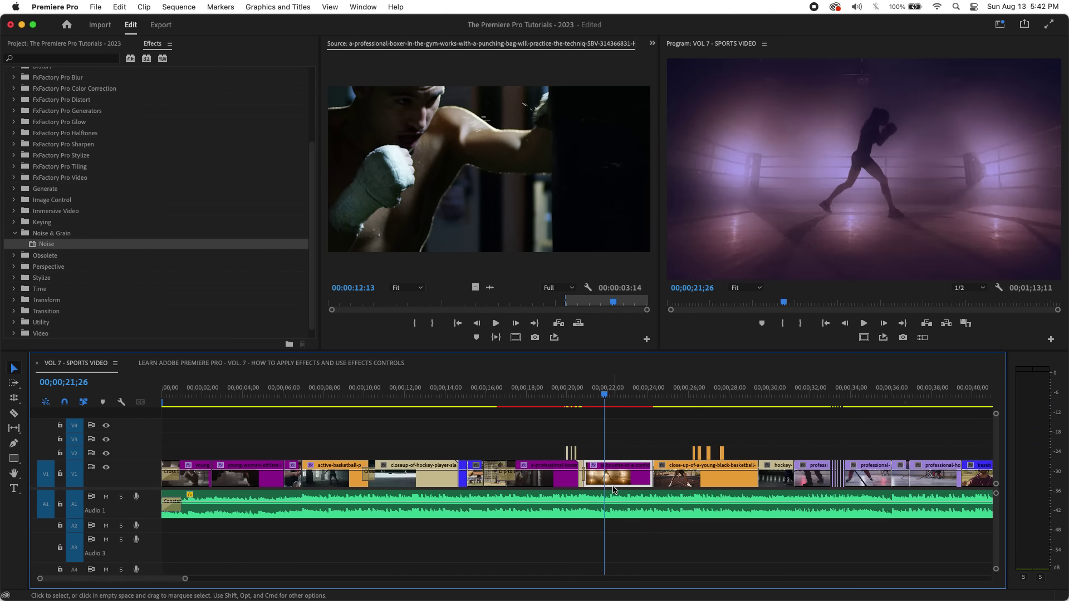
- Select the silhouette clip and show its Effect Controls with Tint 40.0% and Noise 14.9%
{"action": "left_click", "coordinate": [659, 433]}
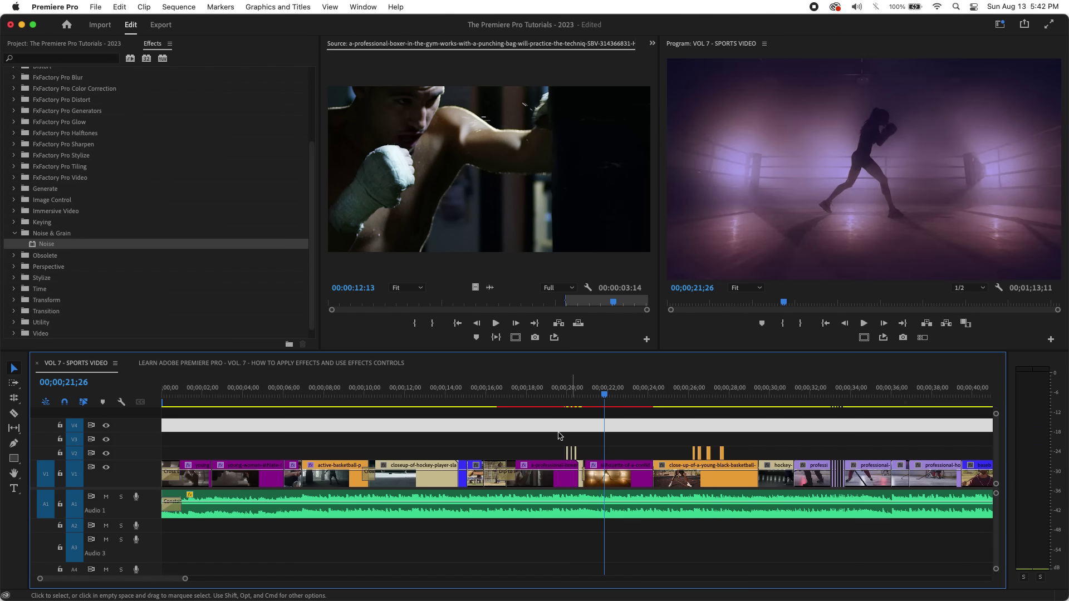
{"action": "left_click", "coordinate": [620, 481]}
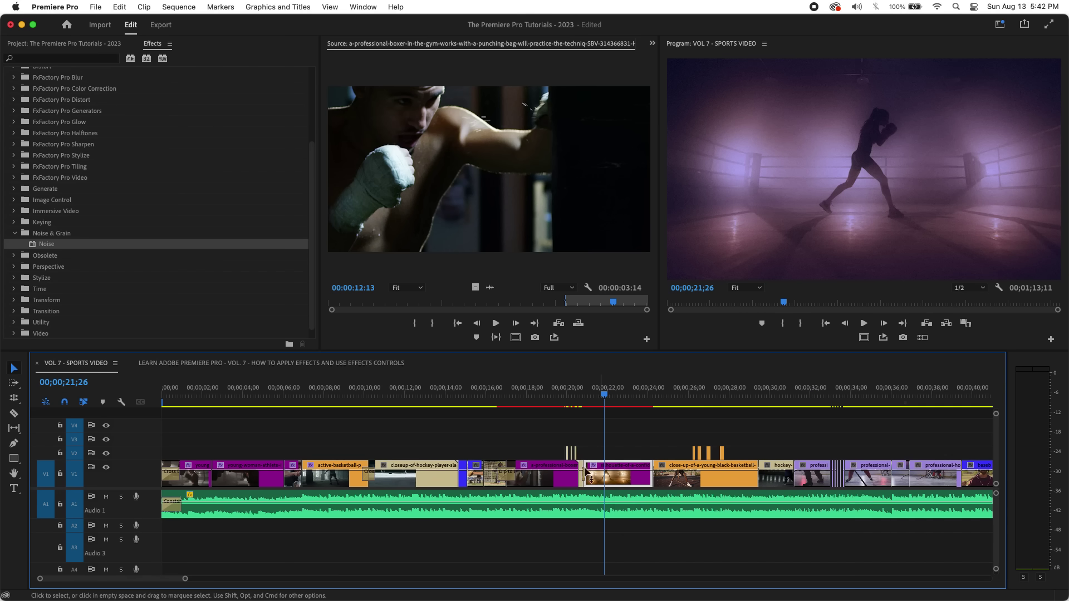
{"action": "left_click", "coordinate": [556, 478]}
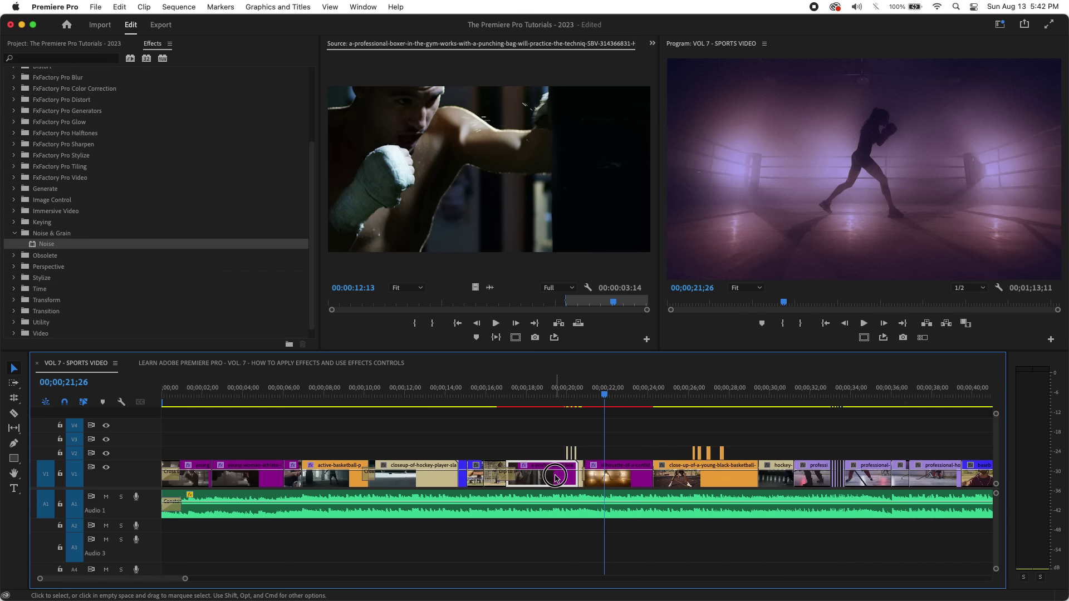
{"action": "left_click", "coordinate": [619, 481]}
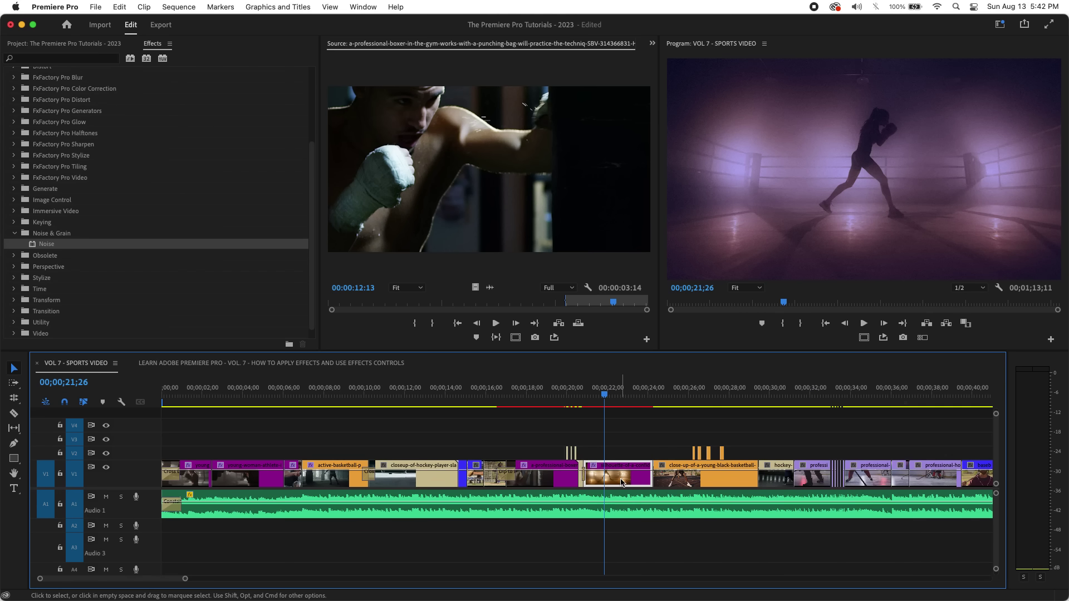
{"action": "left_click", "coordinate": [653, 43]}
{"action": "left_click", "coordinate": [660, 73]}
{"action": "left_click", "coordinate": [623, 478]}
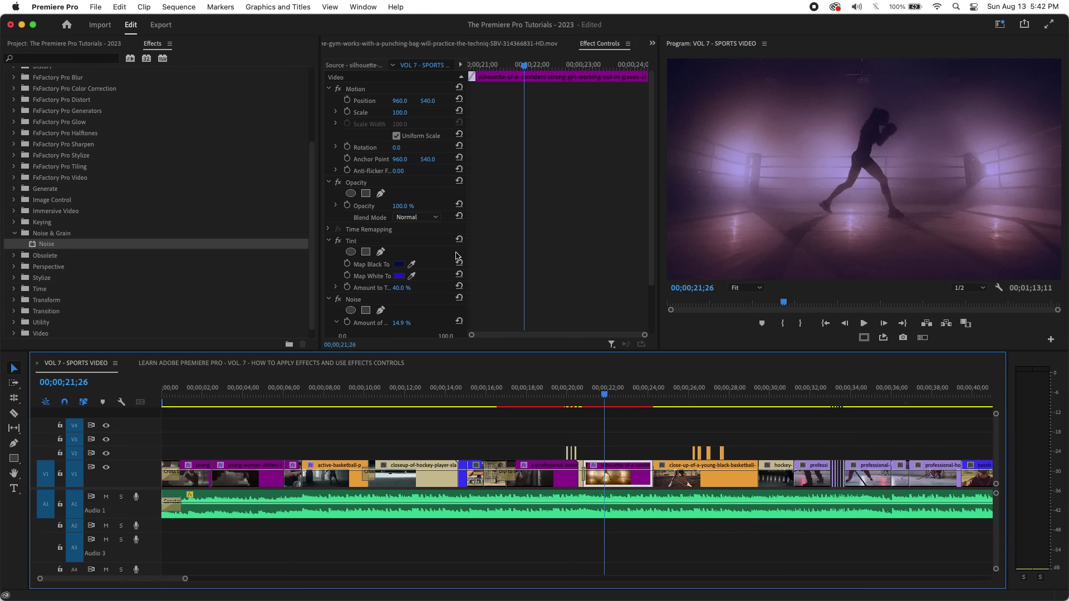
{"action": "scroll", "coordinate": [417, 311], "scroll_direction": "down", "scroll_amount": 3}
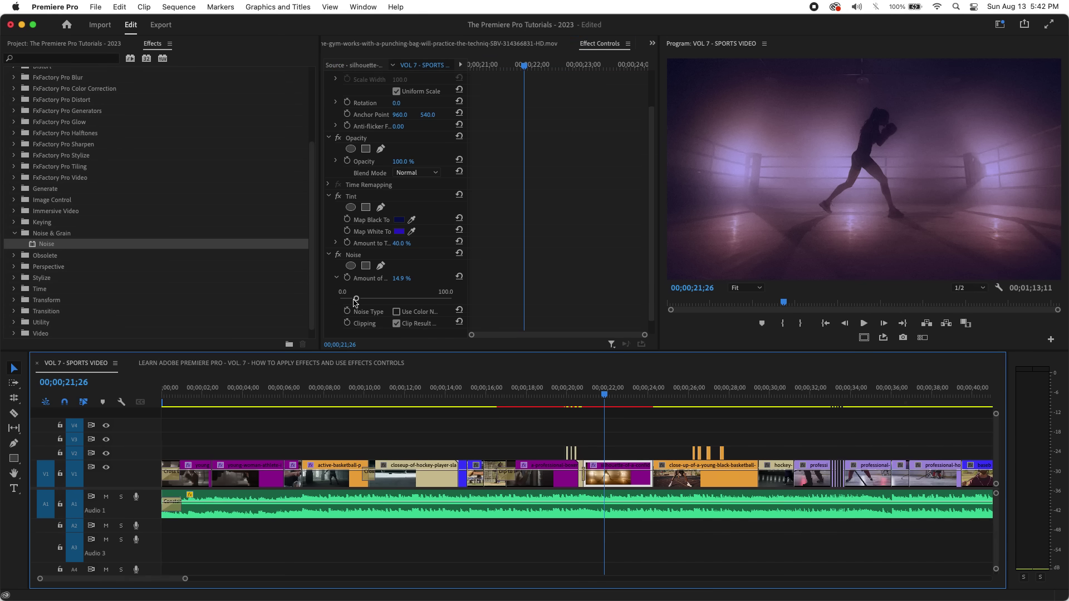
- Drag the silhouette clip's Amount of Noise down to 5.9% and preview the grain from 22;01
{"action": "left_click_drag", "start_coordinate": [354, 303], "coordinate": [346, 304]}
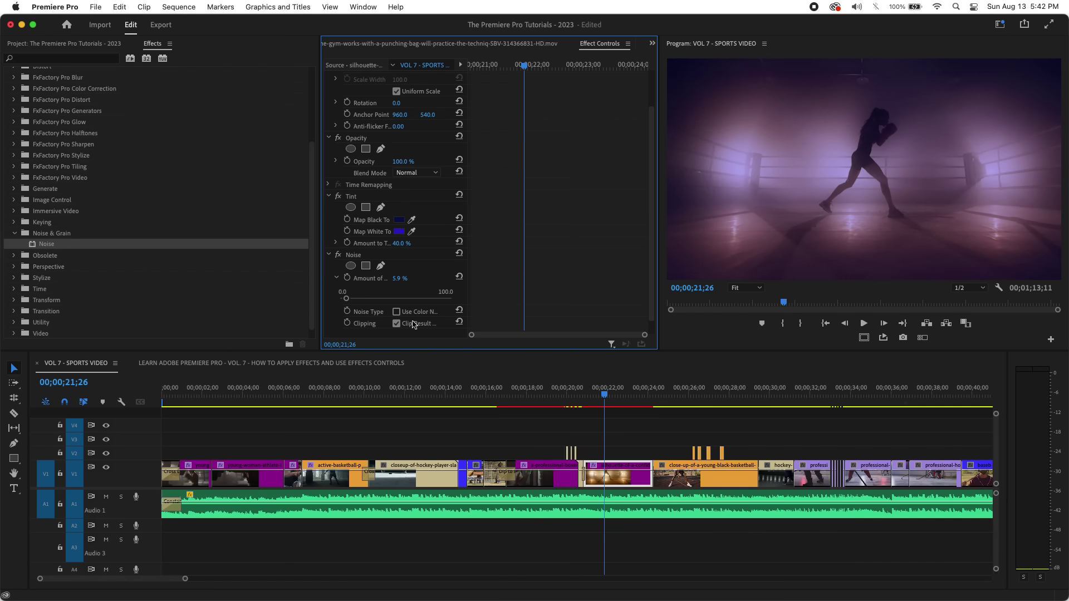
{"action": "left_click", "coordinate": [608, 393]}
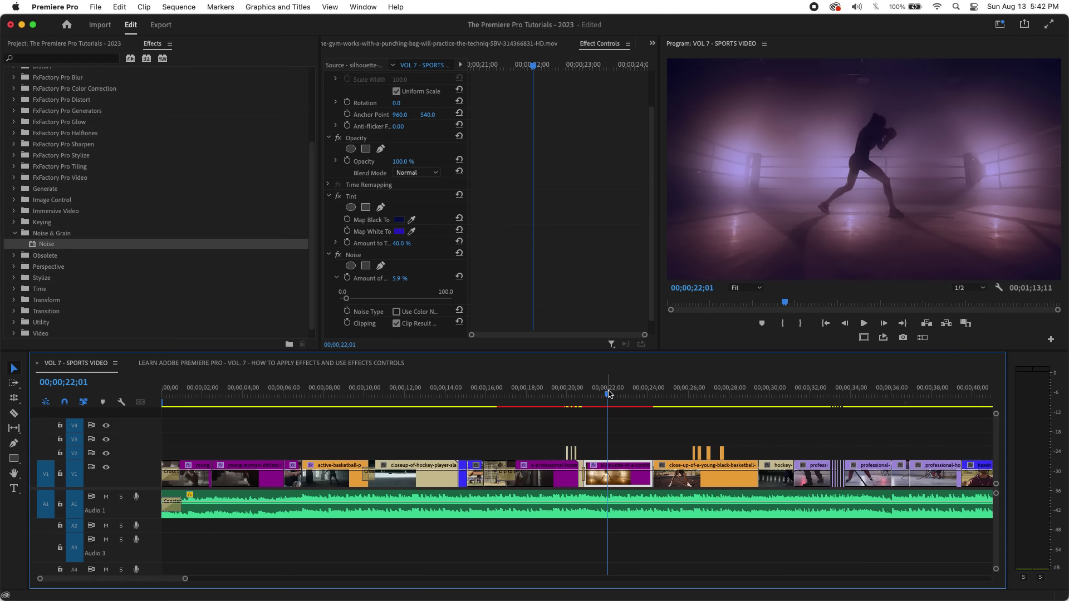
{"action": "key", "text": "space"}
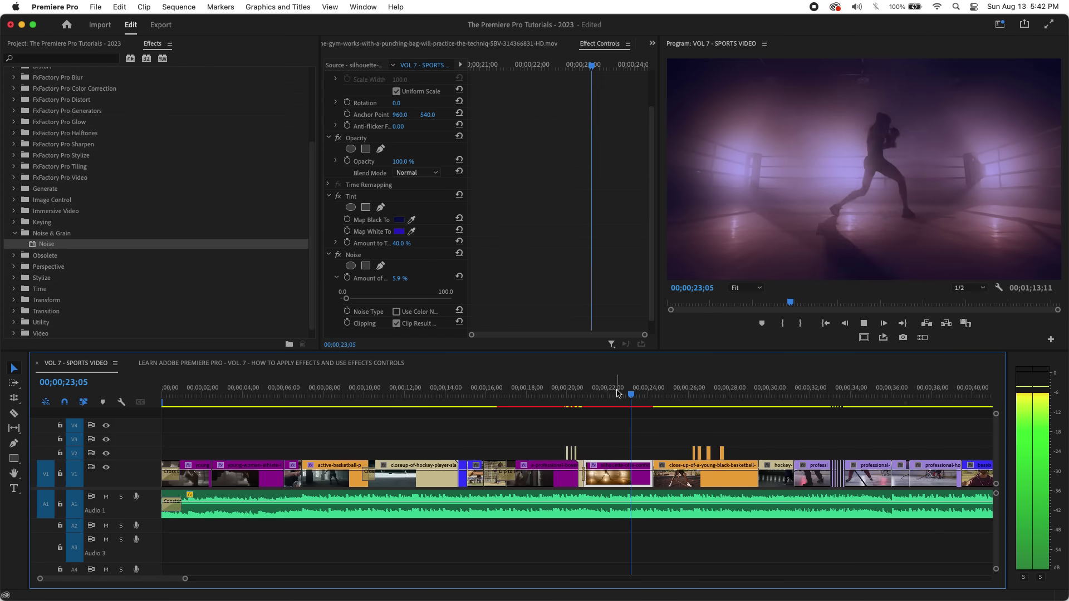
{"action": "left_click", "coordinate": [617, 393]}
{"action": "scroll", "coordinate": [440, 202], "scroll_direction": "down", "scroll_amount": 1}
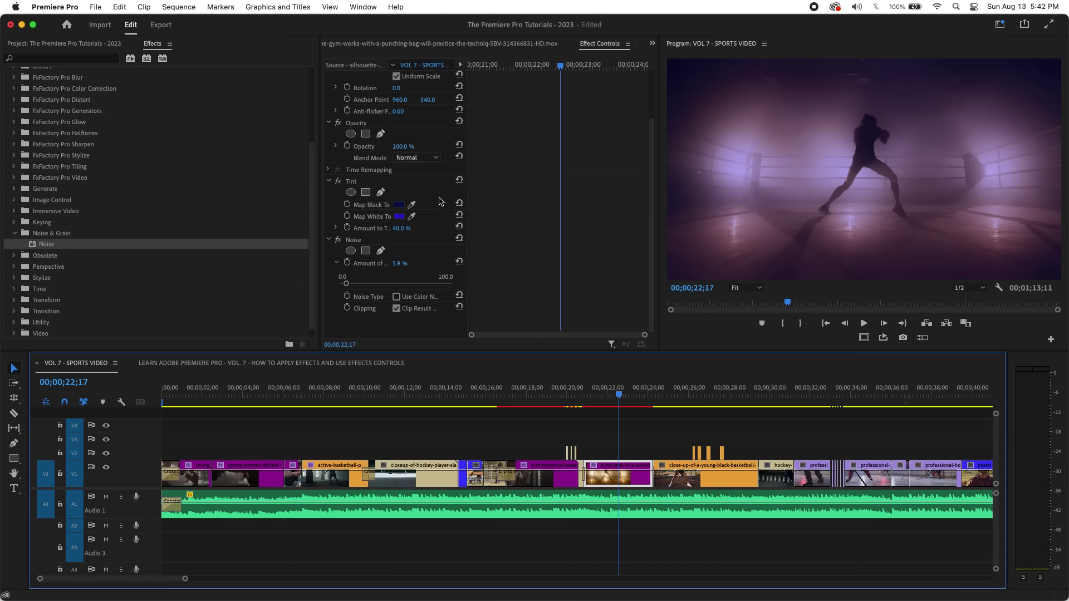
{"action": "left_click", "coordinate": [338, 240]}
- Toggle the Noise effect off and on repeatedly to compare the shot with and without grain
{"action": "left_click", "coordinate": [338, 240]}
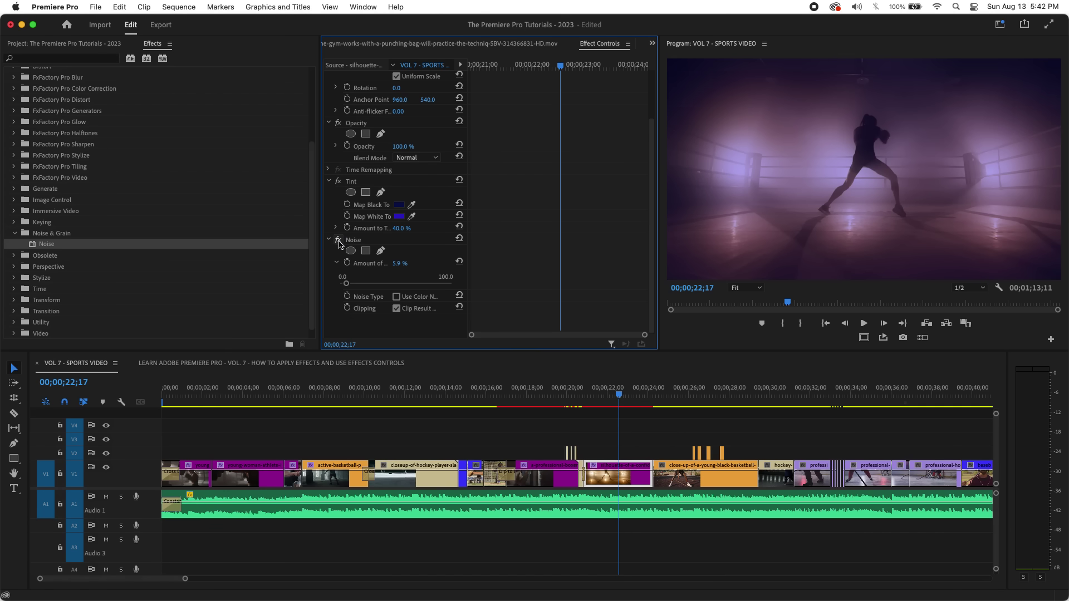
{"action": "left_click", "coordinate": [338, 240]}
{"action": "left_click", "coordinate": [338, 240]}
{"action": "left_click", "coordinate": [338, 240]}
{"action": "left_click", "coordinate": [338, 240]}
{"action": "left_click", "coordinate": [339, 240]}
{"action": "left_click", "coordinate": [338, 240]}
- Set Amount of Noise to 10.0%, recompare with Noise toggled, then replay from 22;08
{"action": "left_click_drag", "start_coordinate": [399, 264], "coordinate": [408, 264]}
{"action": "left_click", "coordinate": [407, 262]}
{"action": "key", "text": "Return"}
{"action": "left_click", "coordinate": [338, 241]}
{"action": "left_click", "coordinate": [338, 241]}
{"action": "left_click", "coordinate": [338, 240]}
{"action": "left_click", "coordinate": [338, 240]}
{"action": "left_click_drag", "start_coordinate": [612, 392], "coordinate": [491, 392]}
{"action": "key", "text": "space"}
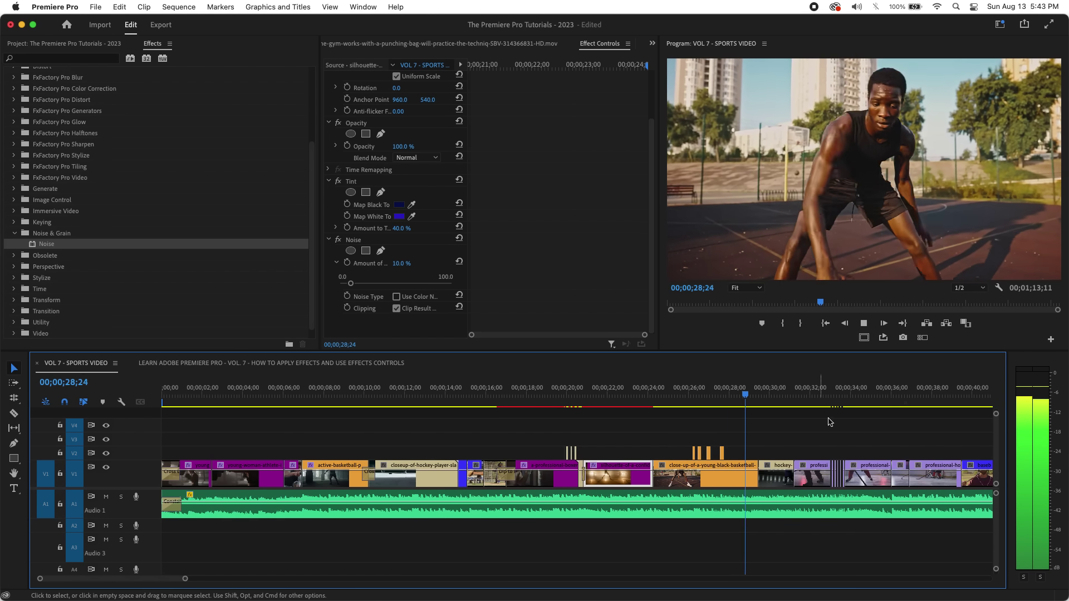
- Zoom the timeline out to fit the whole sequence and play the baseball section from 44;22
{"action": "left_click_drag", "start_coordinate": [745, 395], "coordinate": [674, 408]}
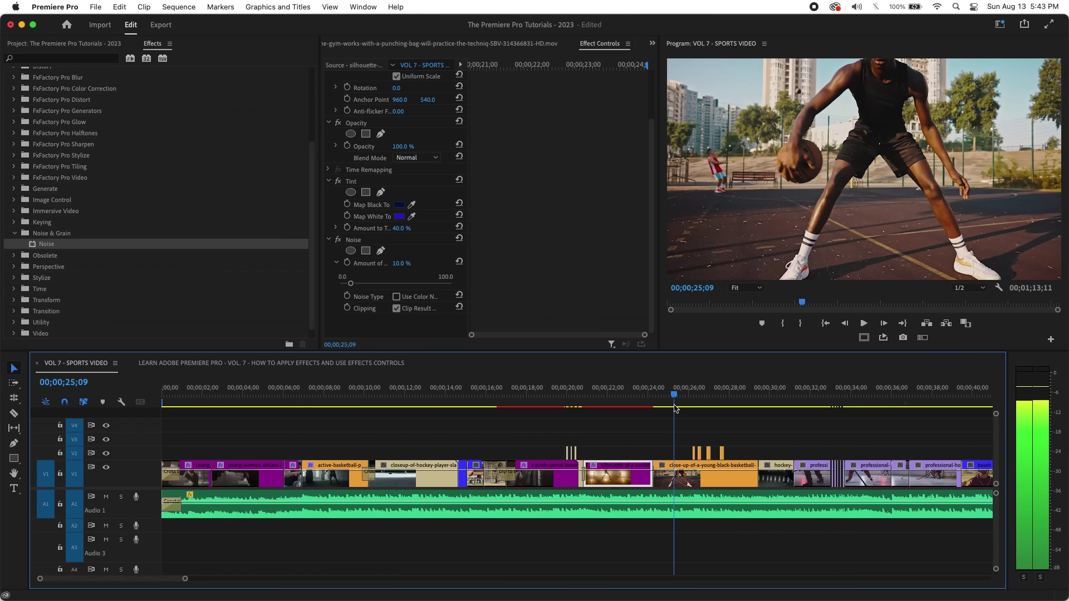
{"action": "key", "text": "minus"}
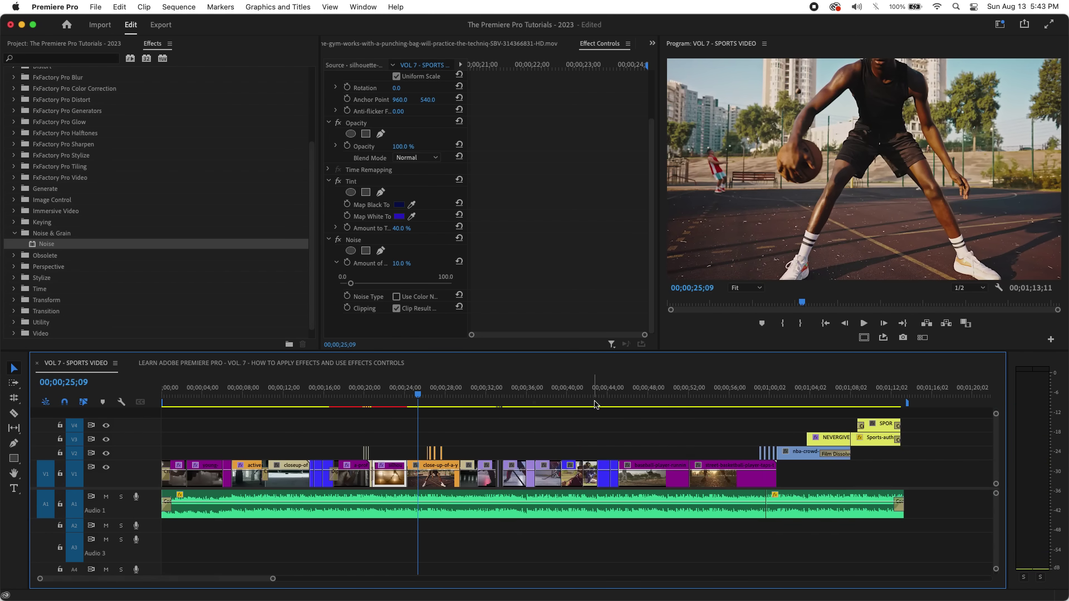
{"action": "left_click", "coordinate": [616, 397]}
{"action": "key", "text": "space"}
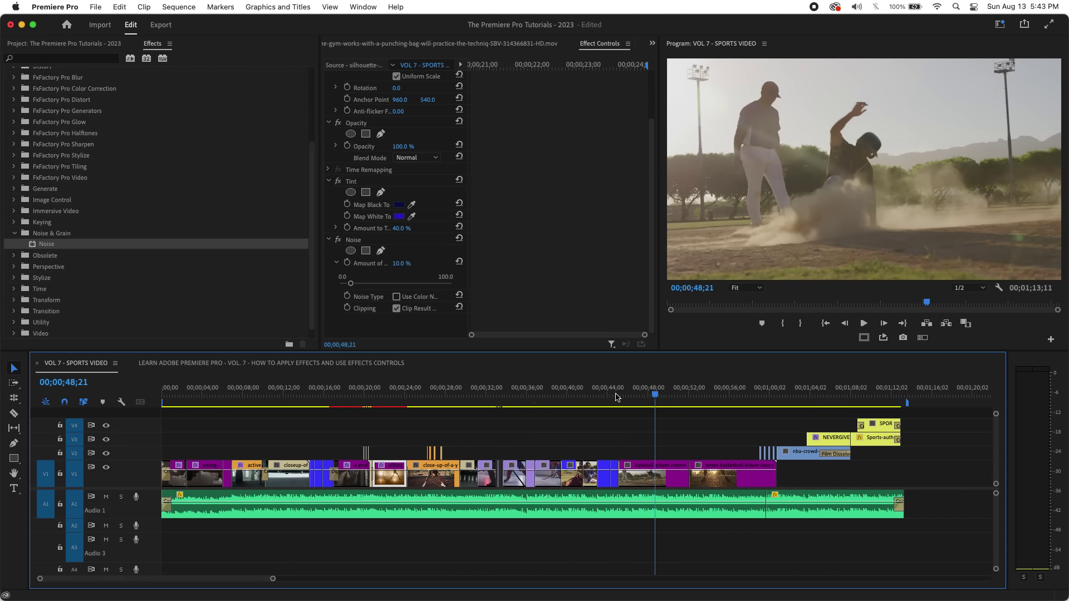
{"action": "left_click_drag", "start_coordinate": [663, 396], "coordinate": [640, 397]}
- Select the baseball clip, jump to its start, then move the playhead ahead to 56;15
{"action": "left_click", "coordinate": [650, 485]}
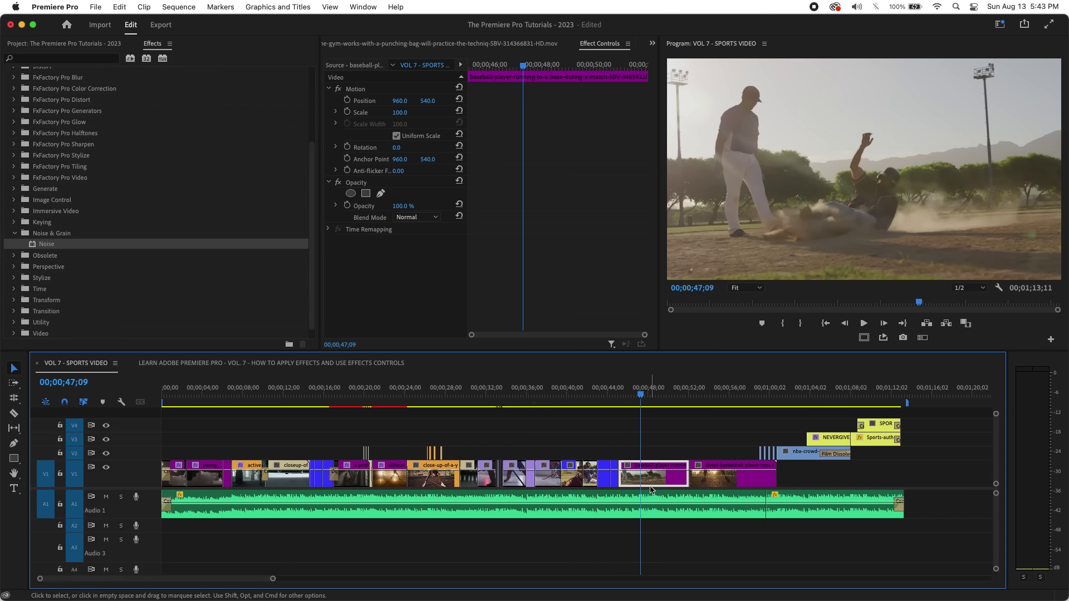
{"action": "left_click", "coordinate": [639, 398]}
{"action": "key", "text": "Up"}
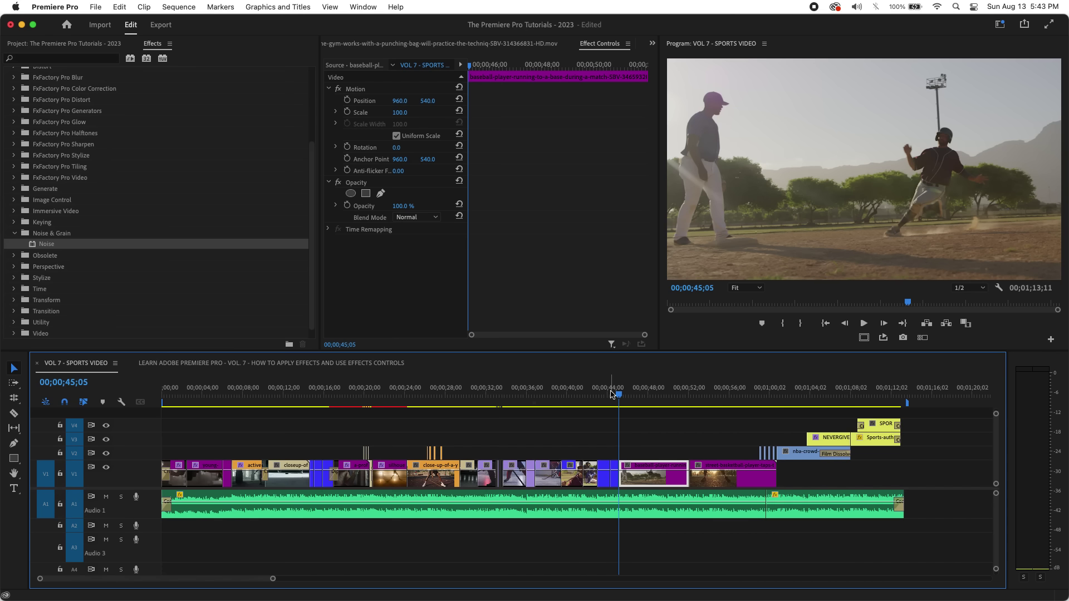
{"action": "left_click_drag", "start_coordinate": [611, 394], "coordinate": [802, 392]}
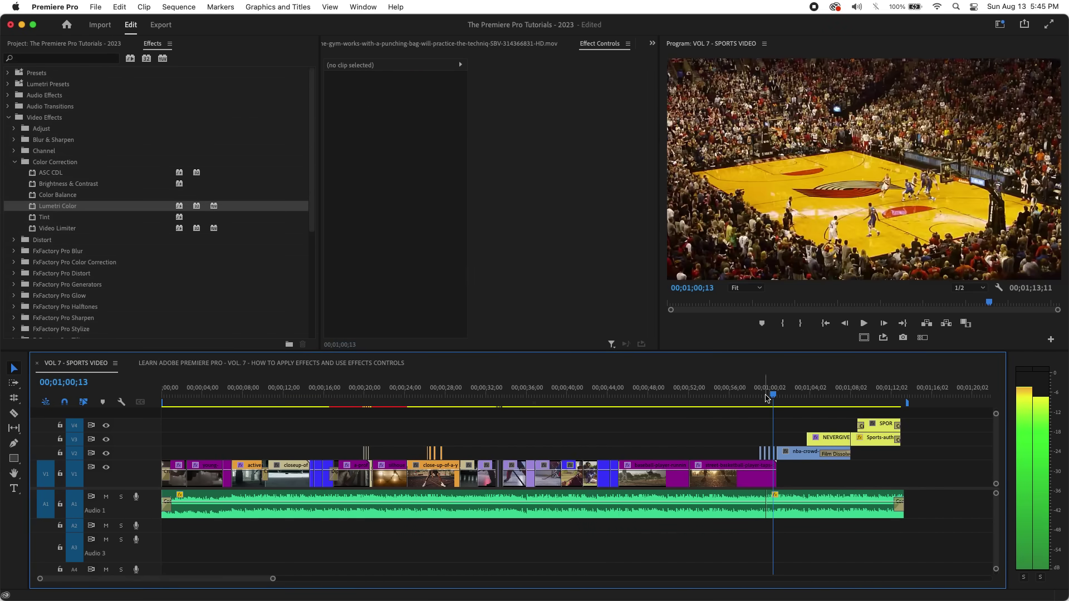
{"action": "left_click_drag", "start_coordinate": [752, 391], "coordinate": [733, 392]}
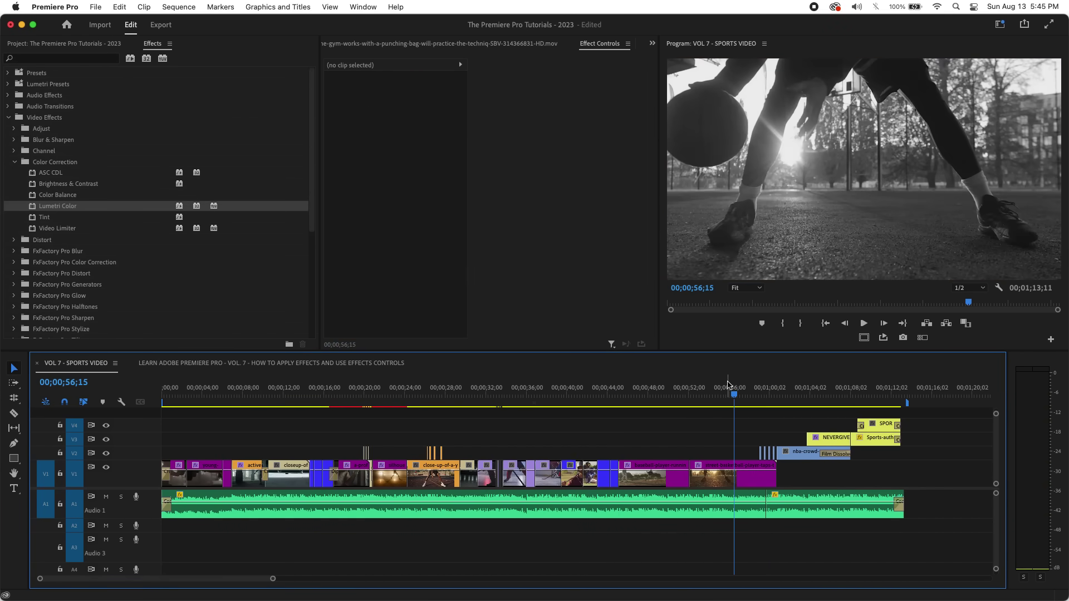